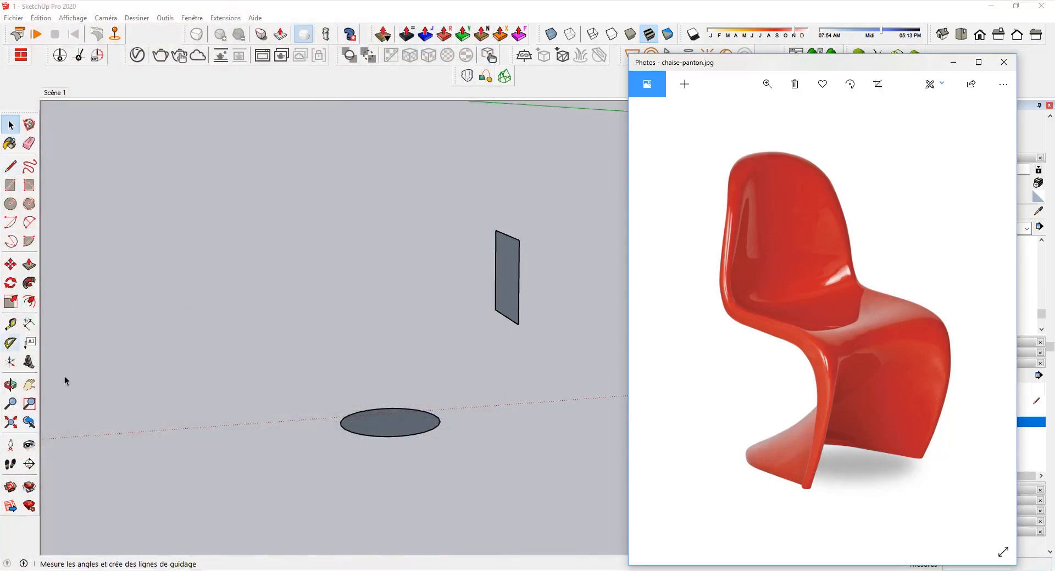
Detach the Curviloft toolbar so that it floats over the drawing area
mouse_move(453, 73)
mouse_down()
mouse_move(321, 191)
mouse_move(373, 118)
mouse_move(363, 124)
mouse_move(407, 117)
mouse_move(393, 118)
mouse_up()
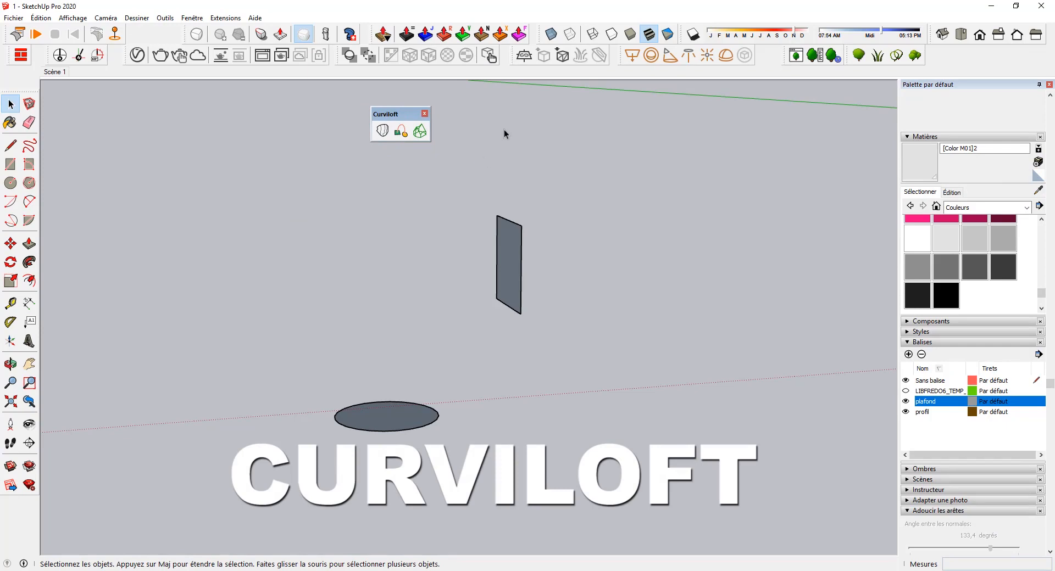
Look at the Extension Manager and its file browser for installing an extension, without installing anything
click(165, 17)
mouse_move(201, 18)
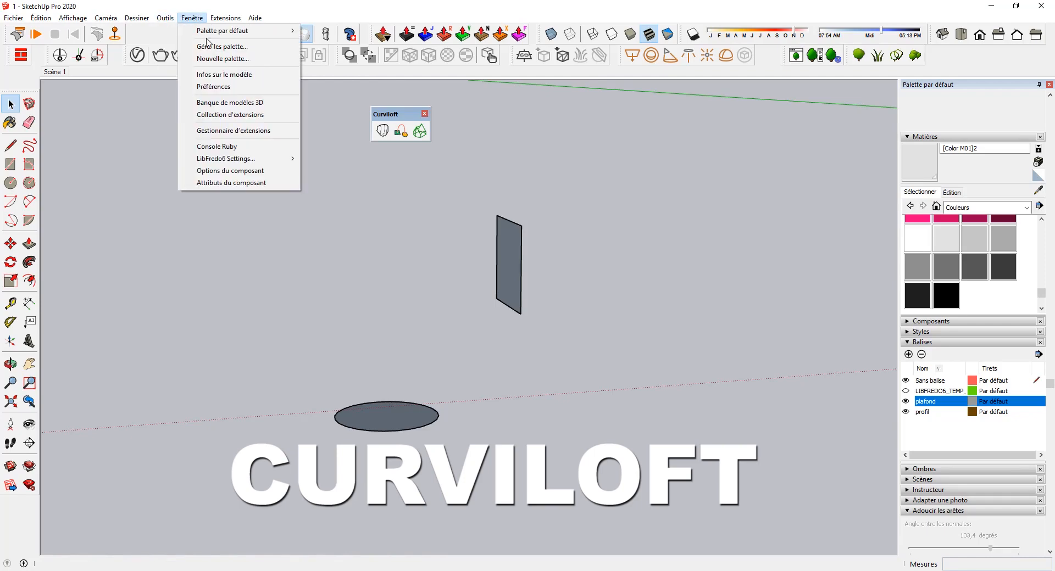
click(224, 135)
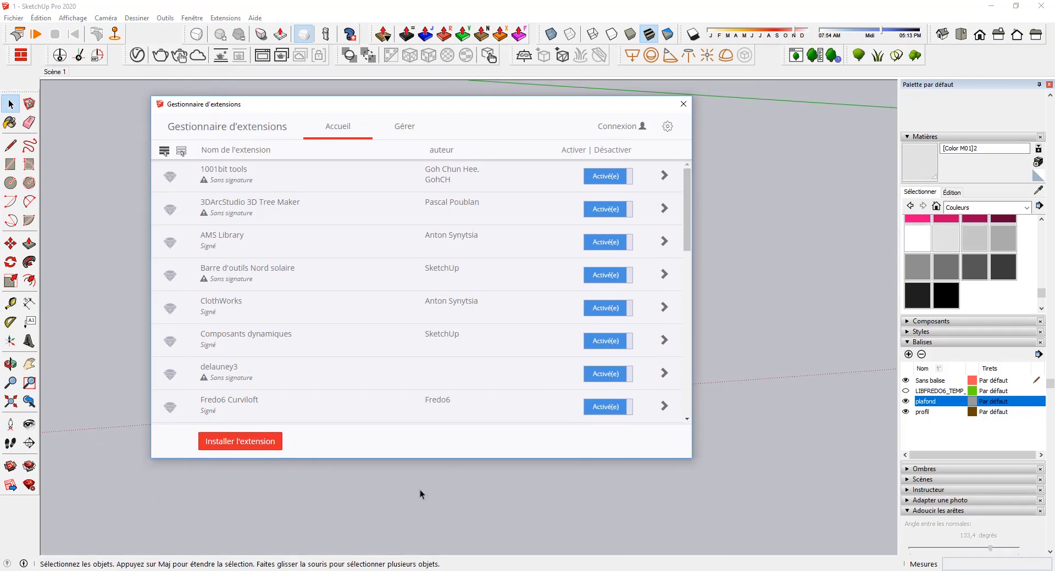
click(247, 443)
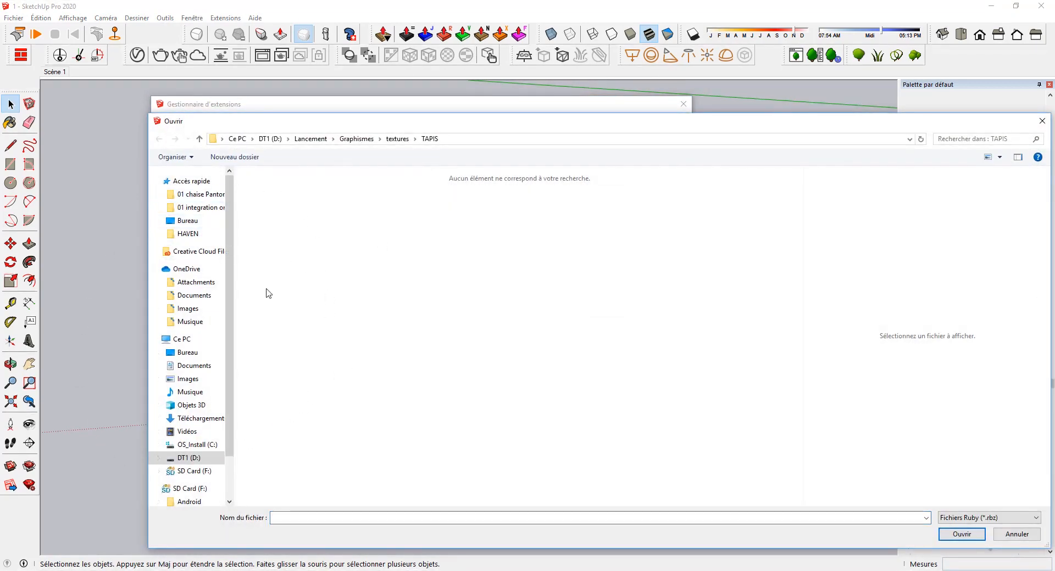
click(1018, 534)
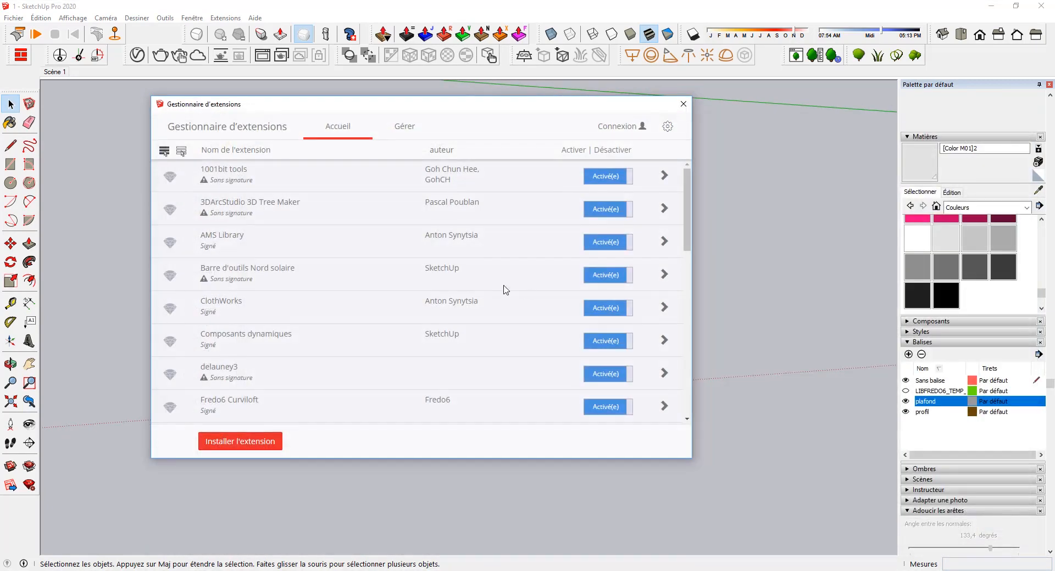
click(683, 104)
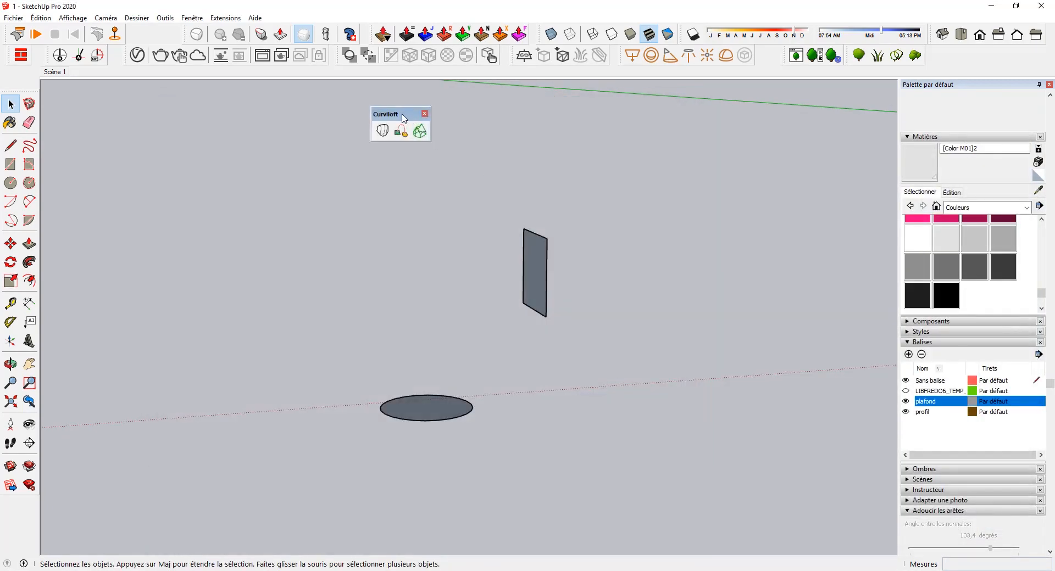
Dock the floating Curviloft toolbar beneath the other toolbars
drag(397, 126, 424, 77)
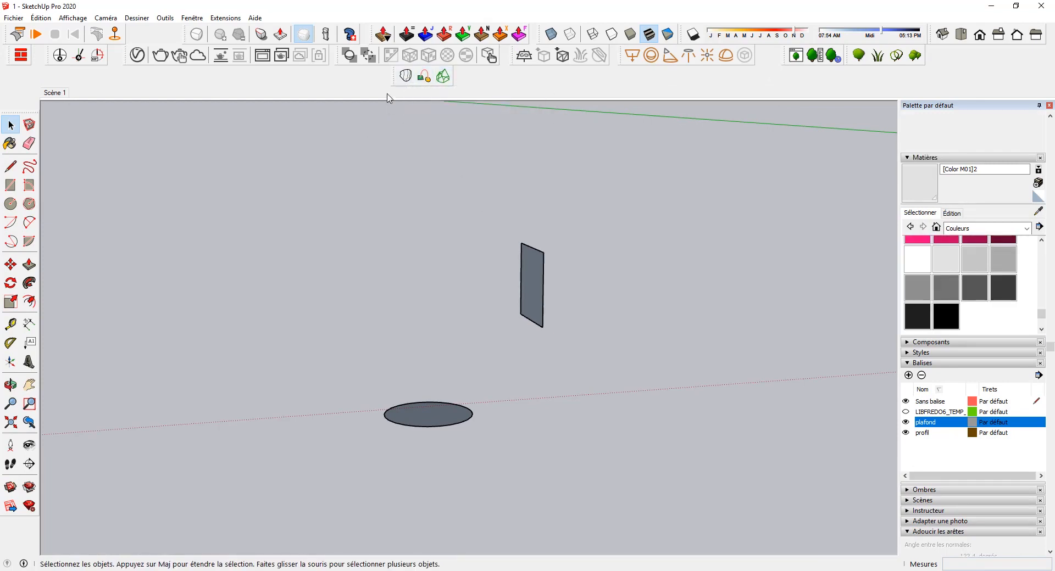
drag(407, 372, 531, 471)
drag(327, 372, 550, 495)
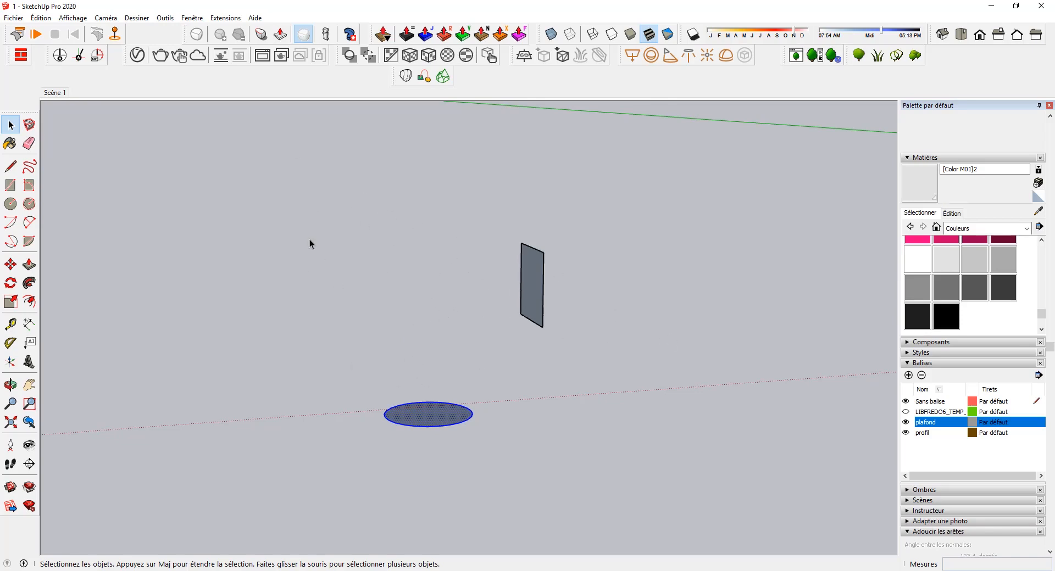
middle_drag(309, 240, 352, 253)
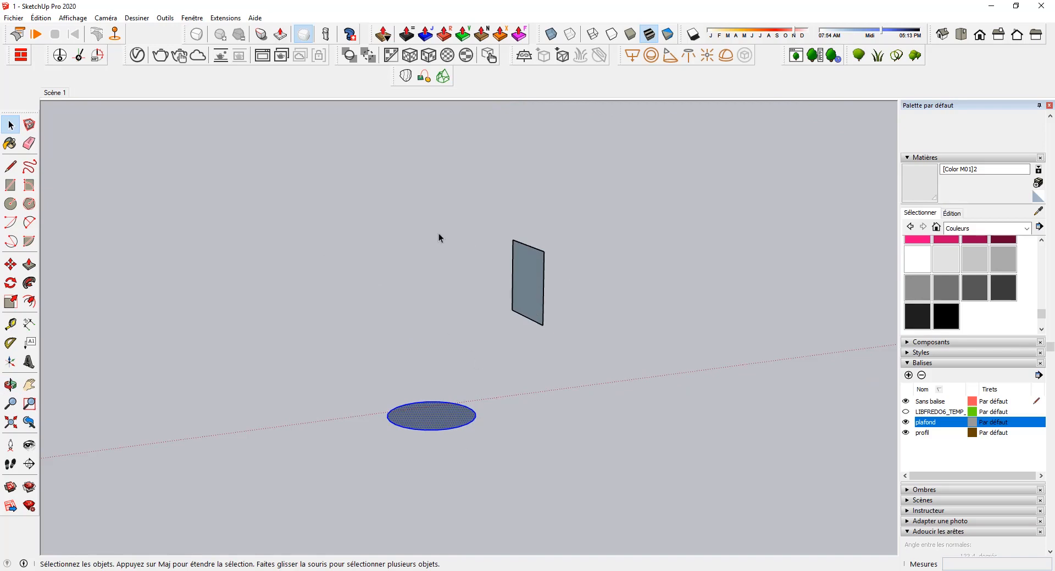
click(426, 174)
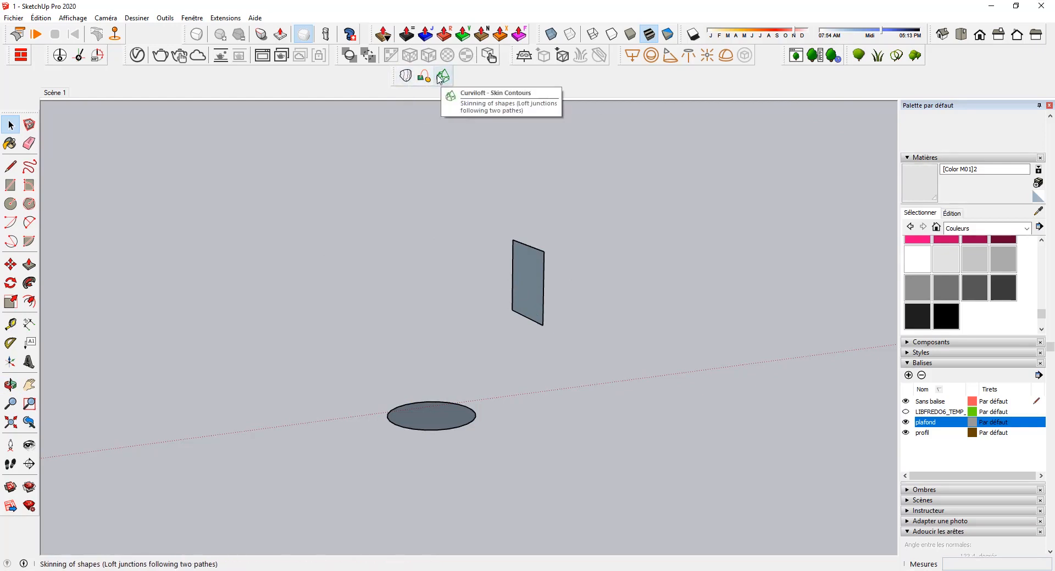
Start a Curviloft Loft by Spline between the ground circle and the vertical rectangle and generate its preview
click(405, 77)
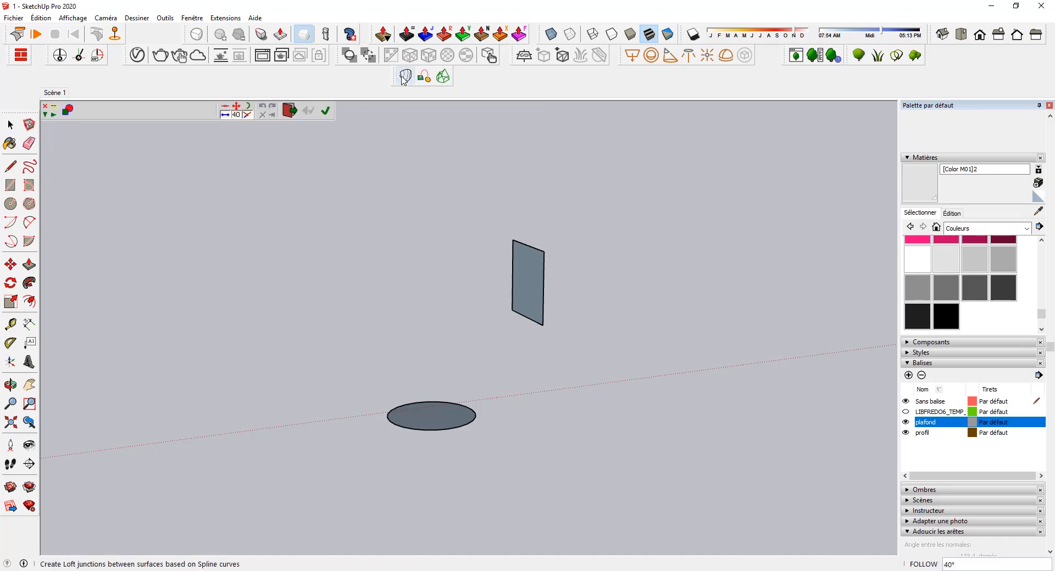
click(431, 421)
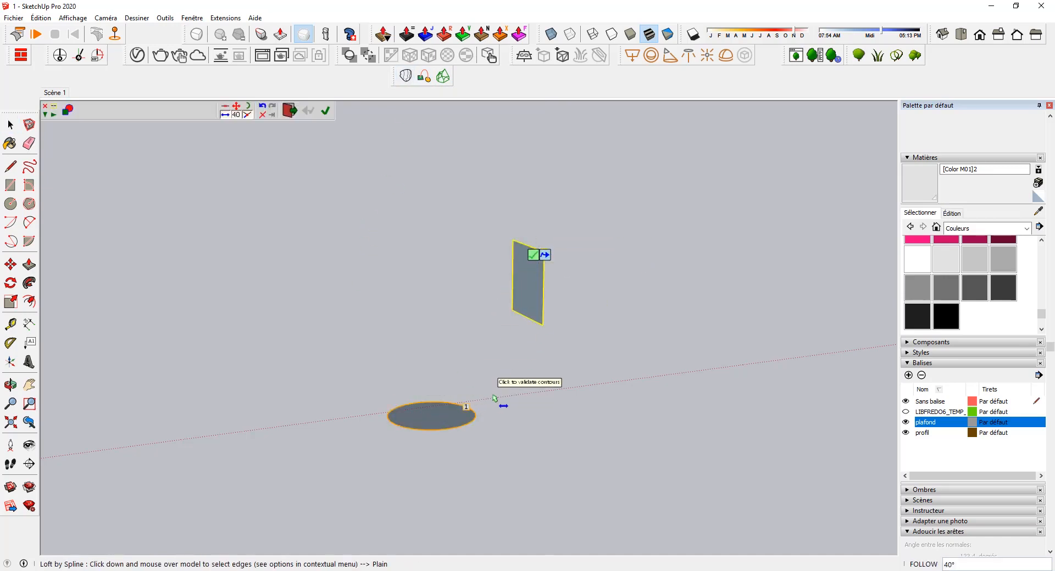
click(329, 115)
middle_drag(515, 338, 365, 315)
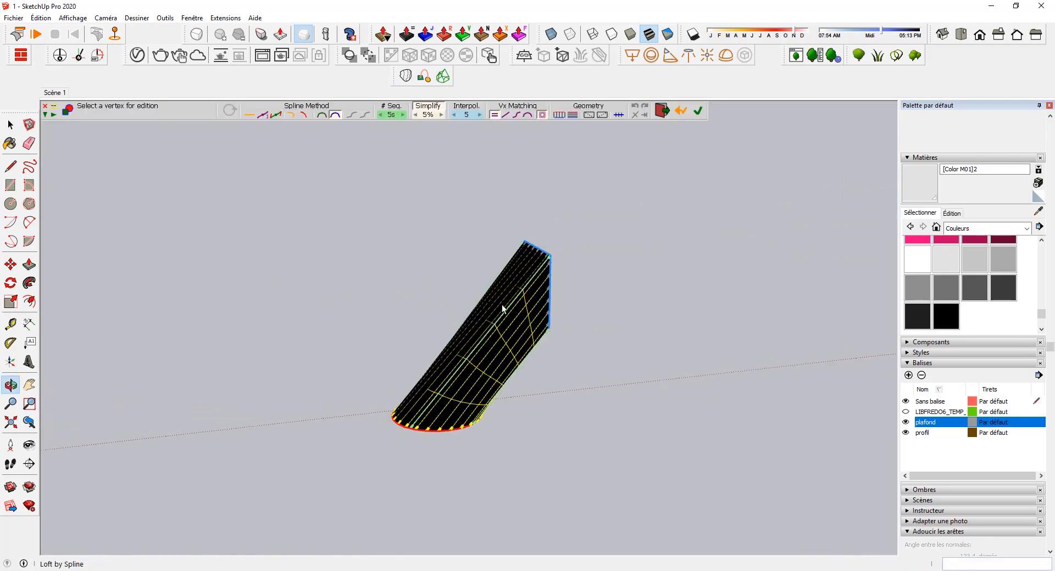
middle_drag(502, 305, 193, 384)
middle_drag(439, 407, 451, 397)
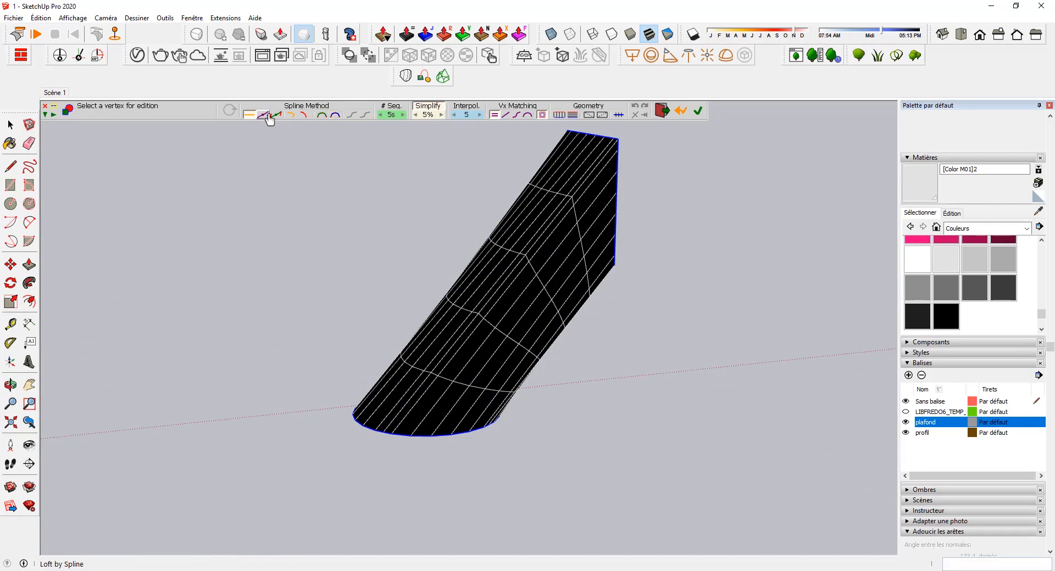
Change the spline method so the loft forms a rounded elbow, set it to 15 segments and generate it
click(275, 115)
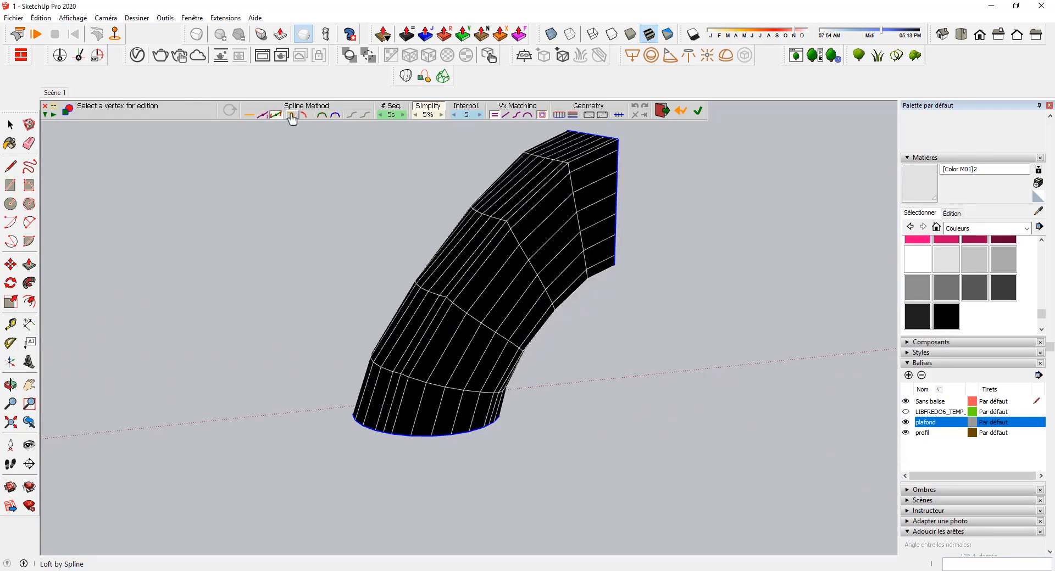
click(292, 116)
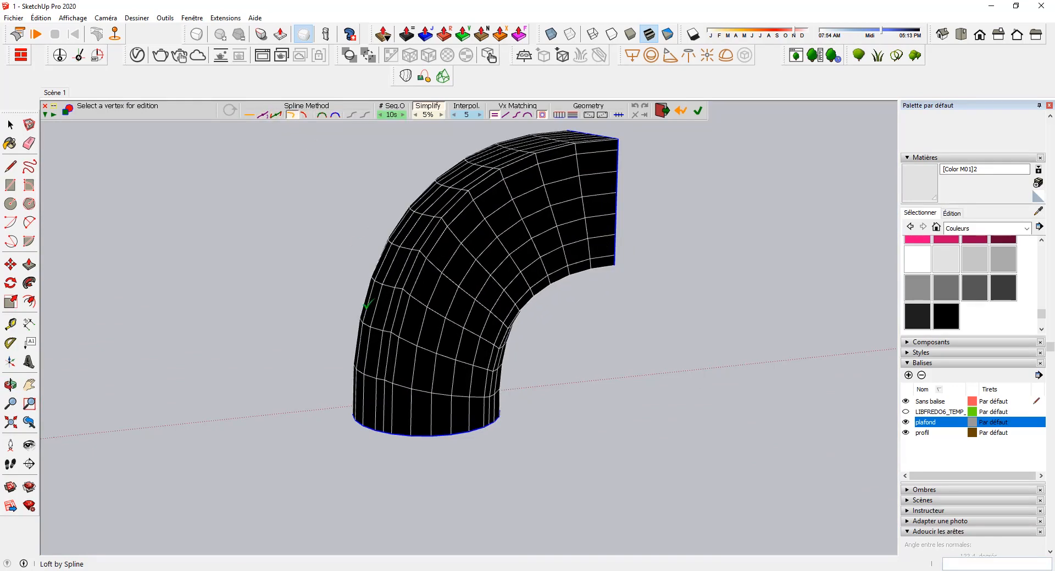
middle_drag(492, 236, 437, 230)
click(388, 162)
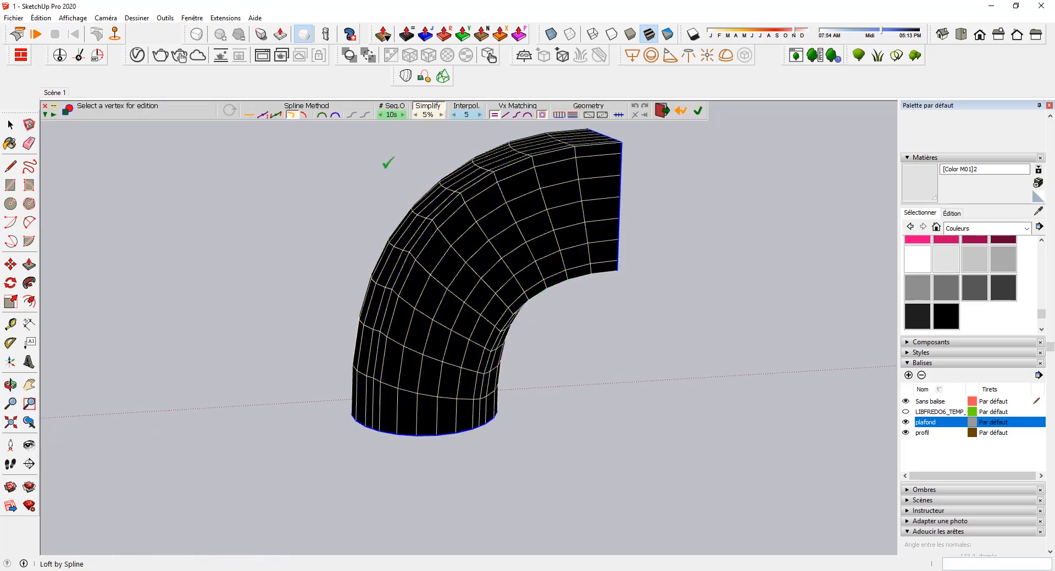
click(404, 115)
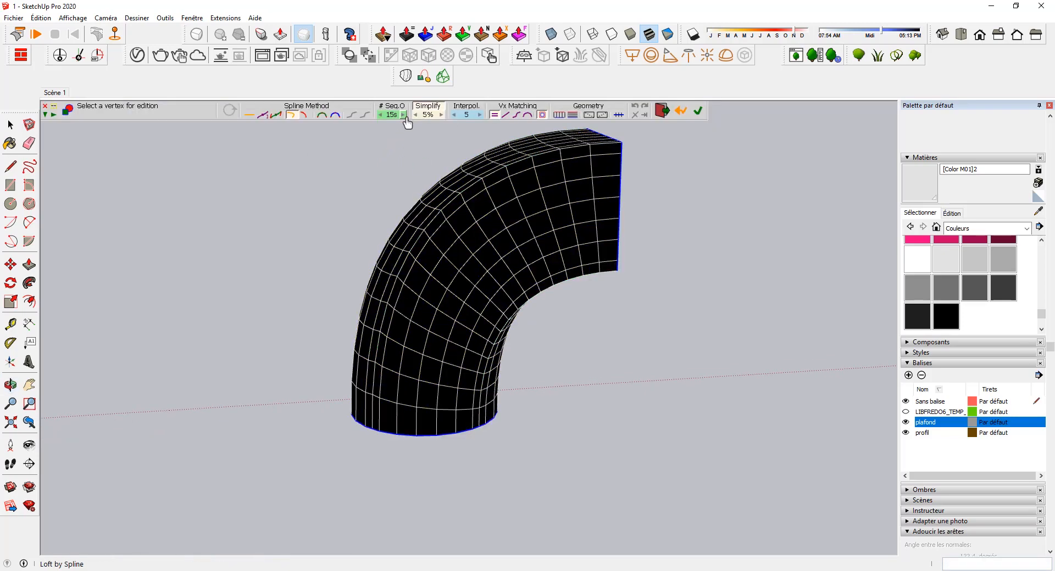
click(698, 111)
Move the generated elbow loft about 2.76 m away from its circle and rectangle
middle_drag(577, 320, 274, 352)
scroll(440, 313, down, 4)
key(space)
click(437, 297)
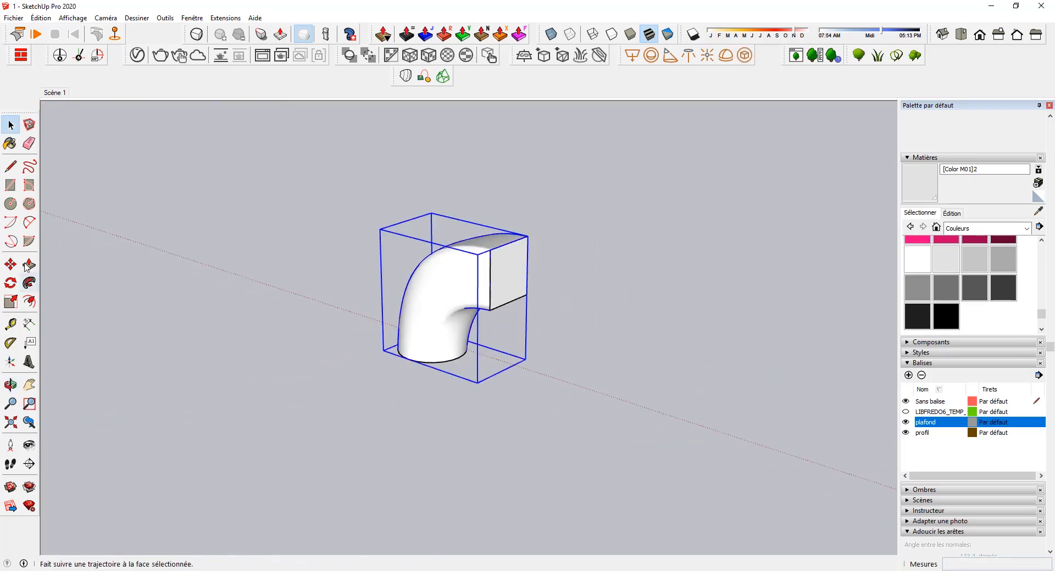
key(m)
click(426, 377)
click(336, 344)
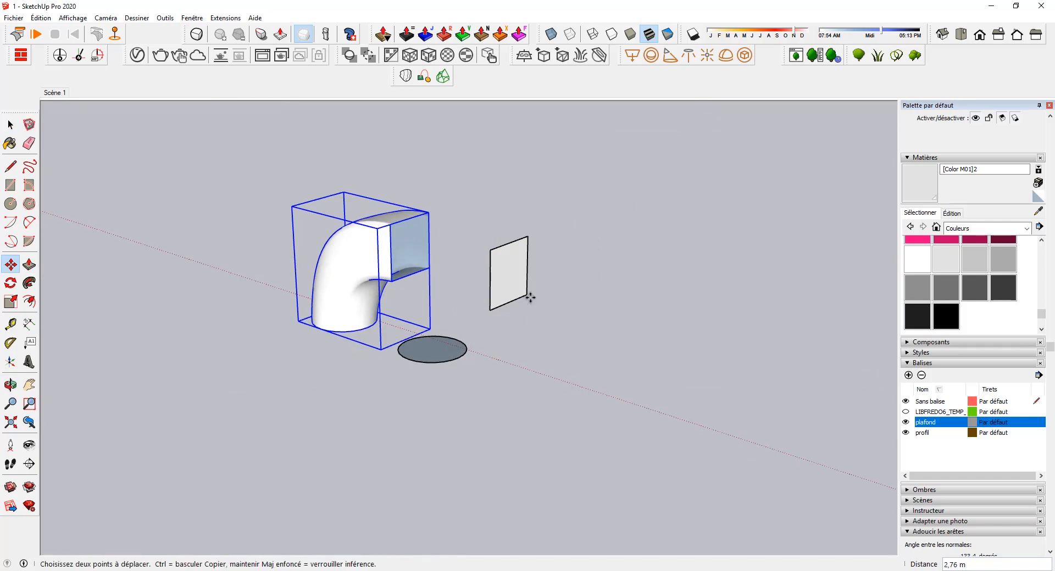
key(space)
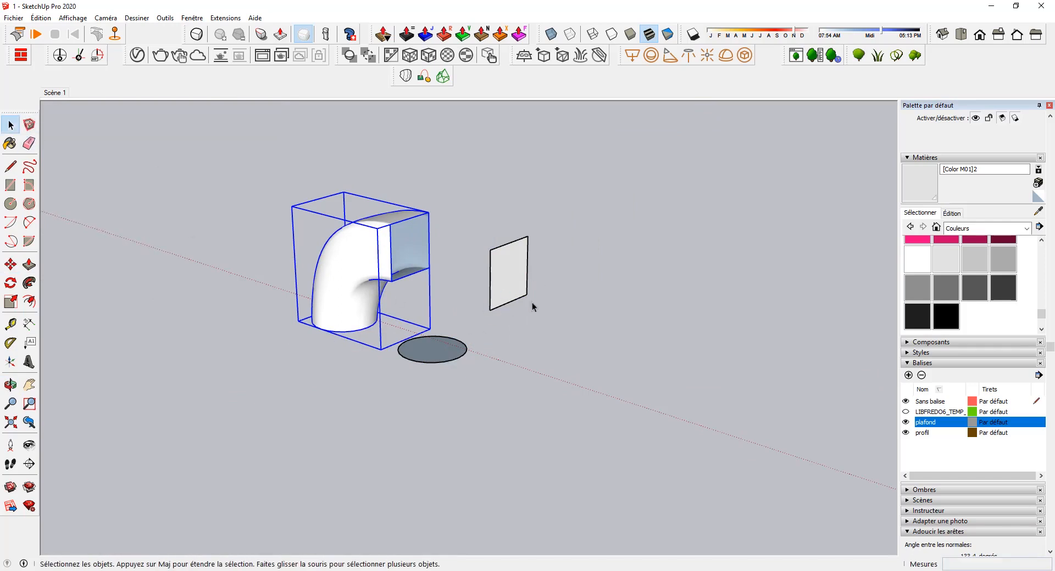
Examine the five curved chair profiles and compare them with the Panton chair reference photo
middle_drag(494, 295, 545, 319)
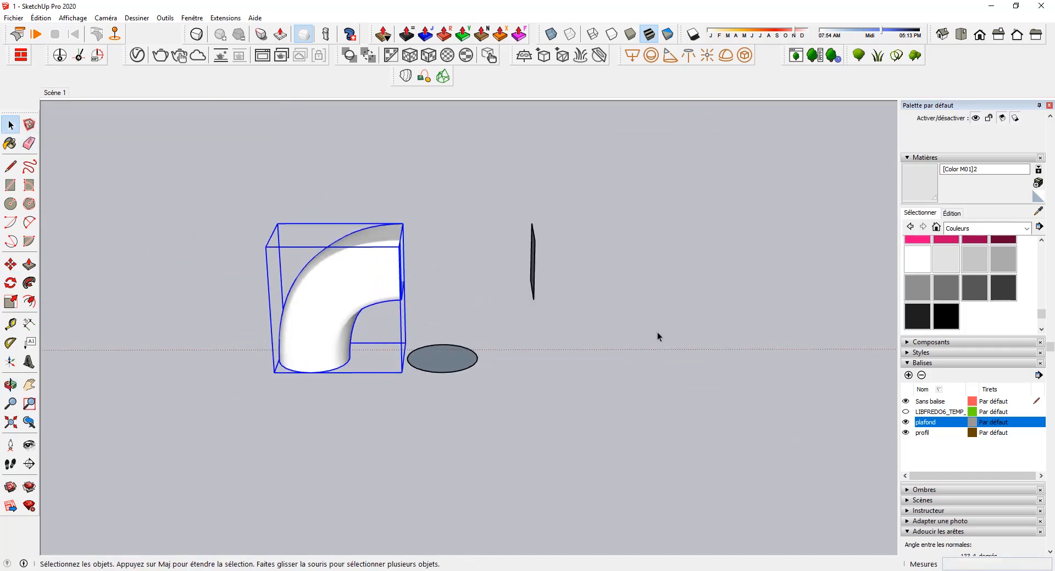
shift+middle_drag(657, 332, 269, 354)
scroll(536, 349, down, 4)
shift+middle_drag(443, 350, 165, 352)
scroll(490, 349, up, 2)
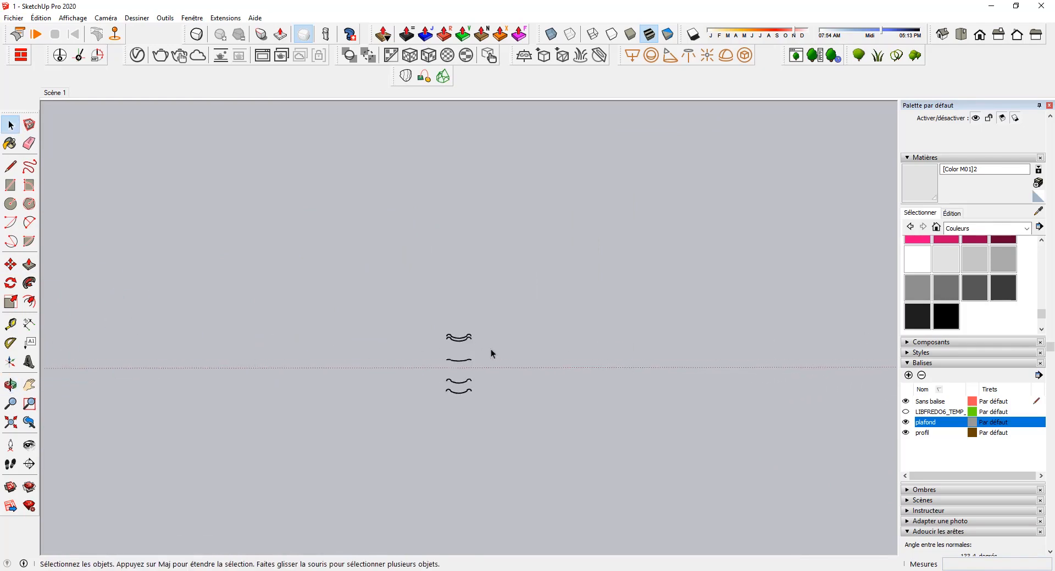
scroll(491, 354, up, 3)
middle_drag(490, 353, 640, 275)
middle_drag(427, 231, 357, 312)
shift+middle_drag(238, 313, 703, 506)
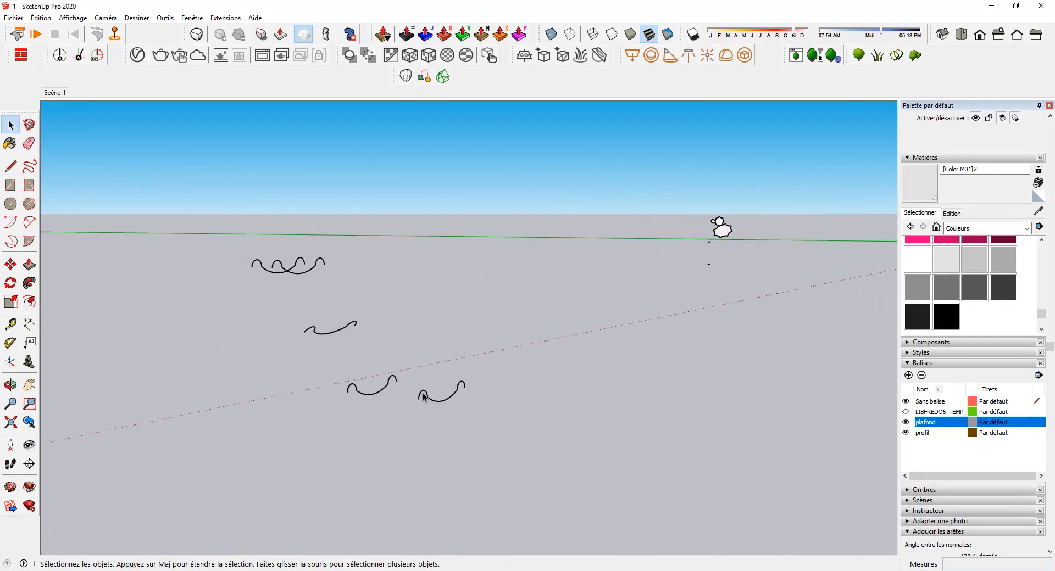
key(alt+Tab)
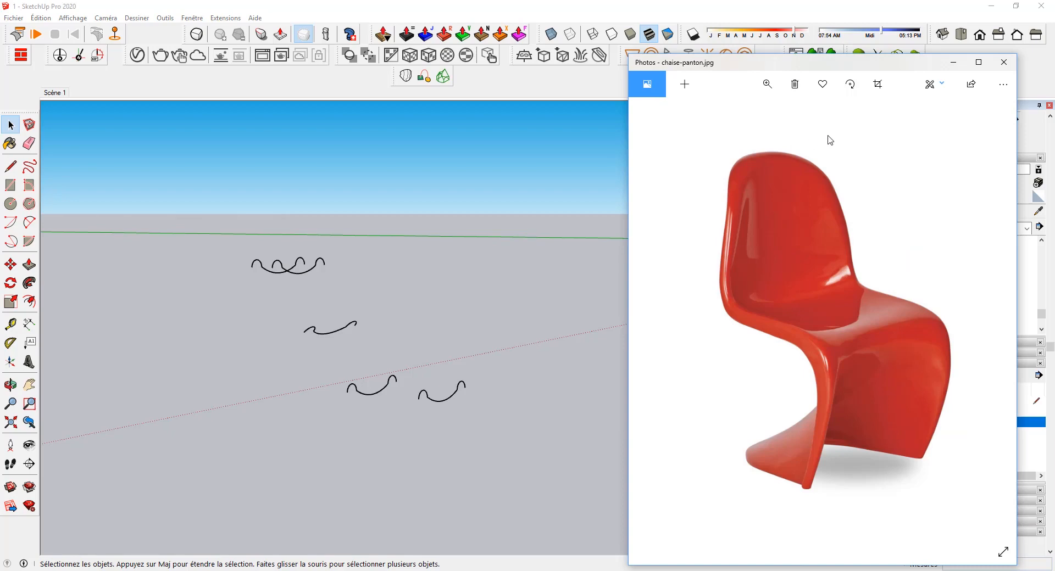
click(953, 62)
mouse_move(340, 300)
middle_down()
mouse_move(203, 295)
mouse_move(289, 285)
mouse_move(136, 345)
mouse_move(190, 332)
middle_up()
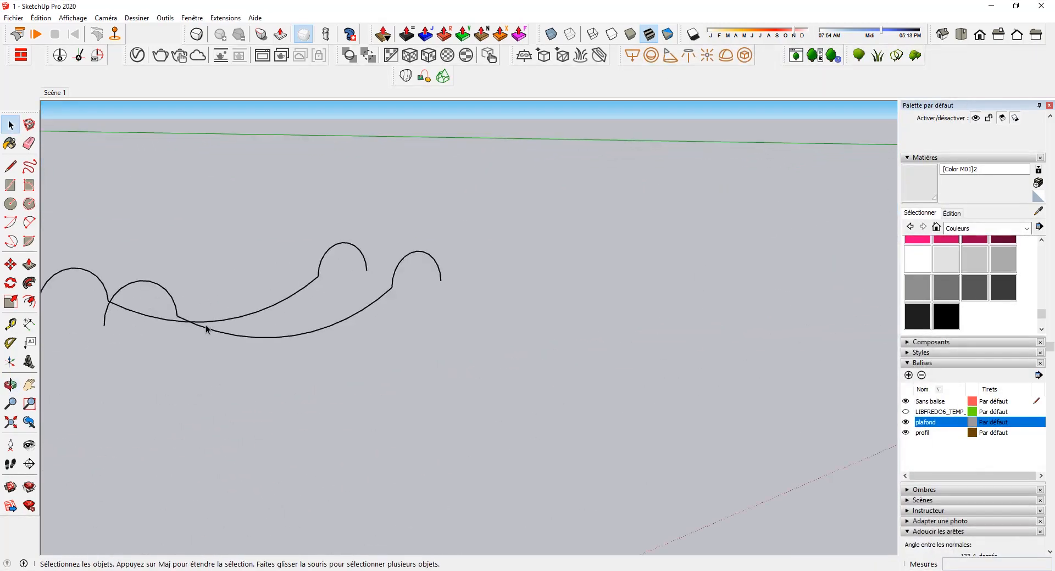
scroll(207, 330, down, 4)
click(210, 330)
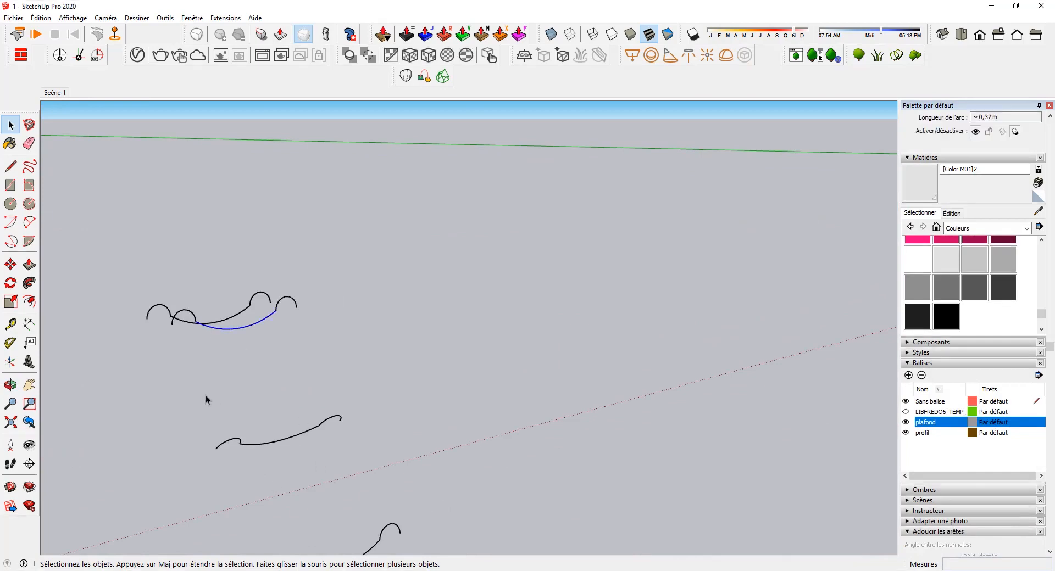
middle_drag(203, 397, 267, 245)
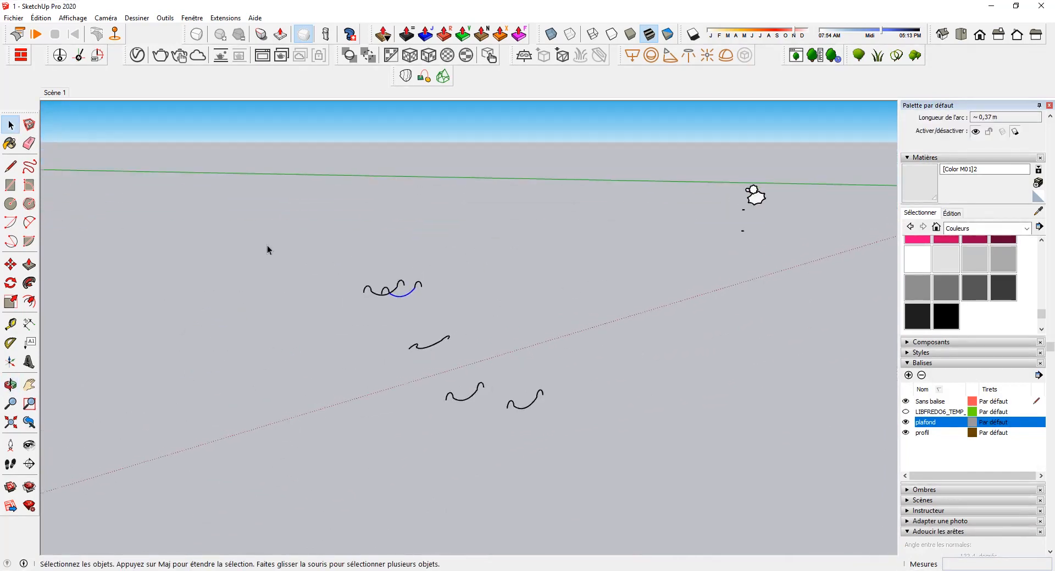
Start a Curviloft Loft by Spline through all five chair profile curves and set its segments to 10
drag(268, 245, 604, 485)
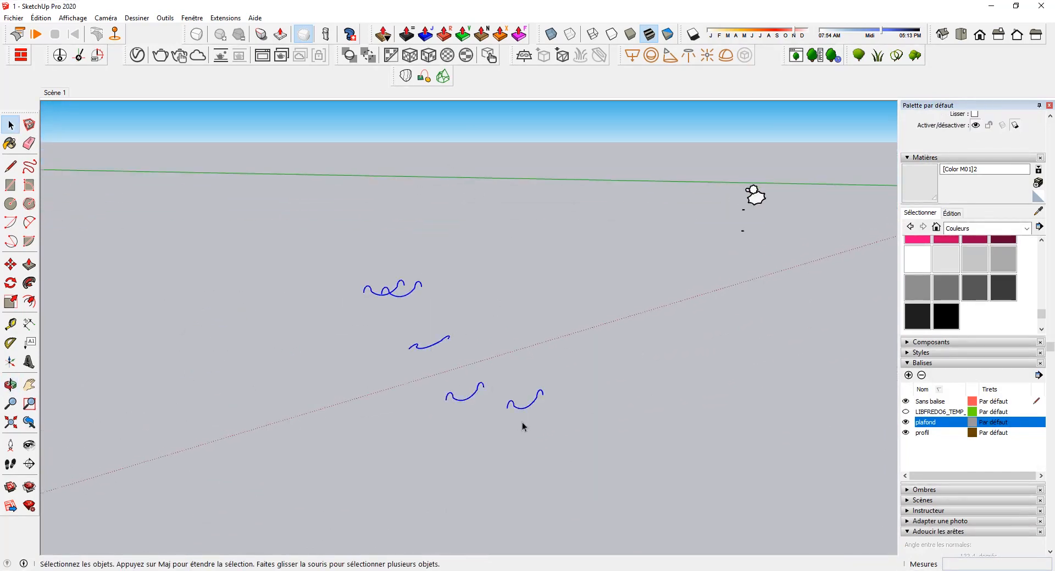
click(406, 76)
middle_drag(484, 325, 207, 353)
scroll(203, 330, up, 4)
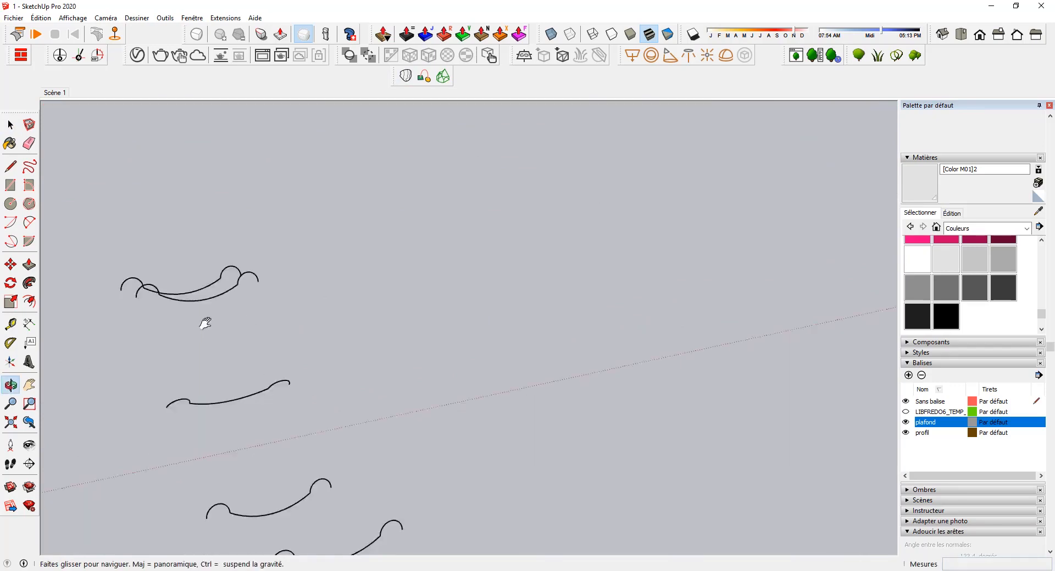
click(403, 115)
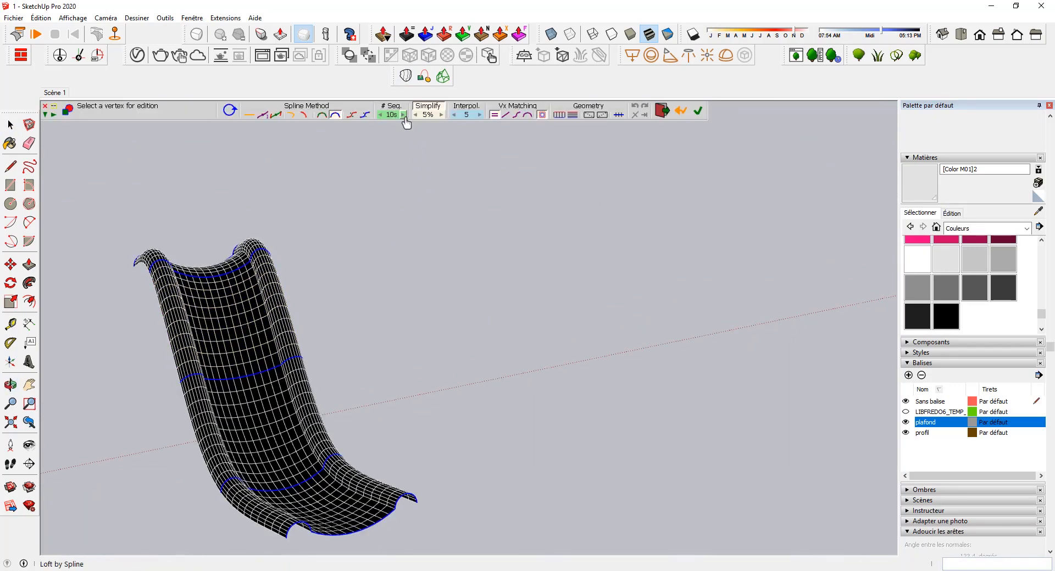
Try other spline methods, choose one that curves smoothly through all five profiles, and generate the chair surface
click(292, 115)
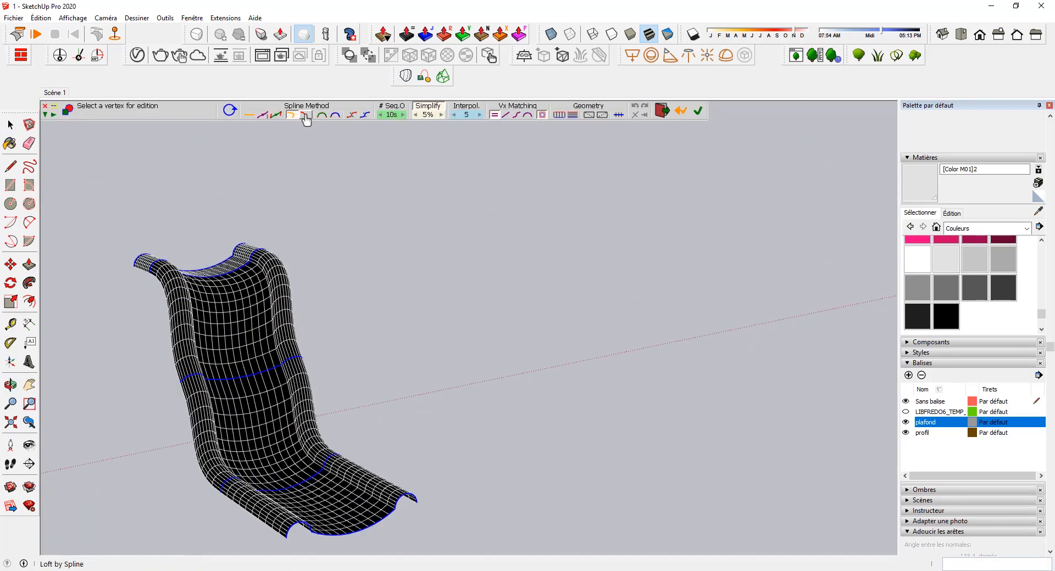
click(304, 115)
click(321, 115)
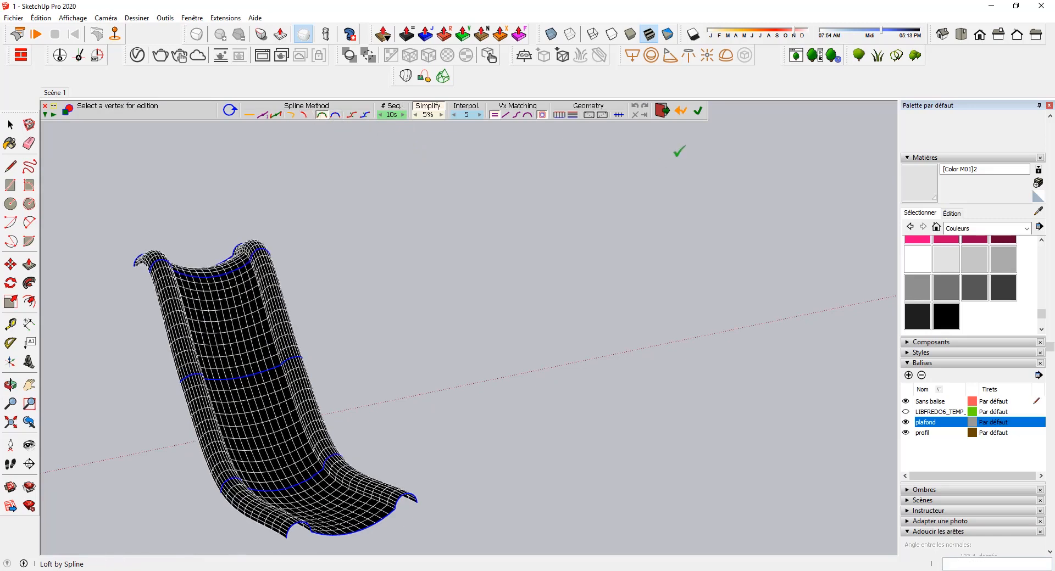
click(698, 111)
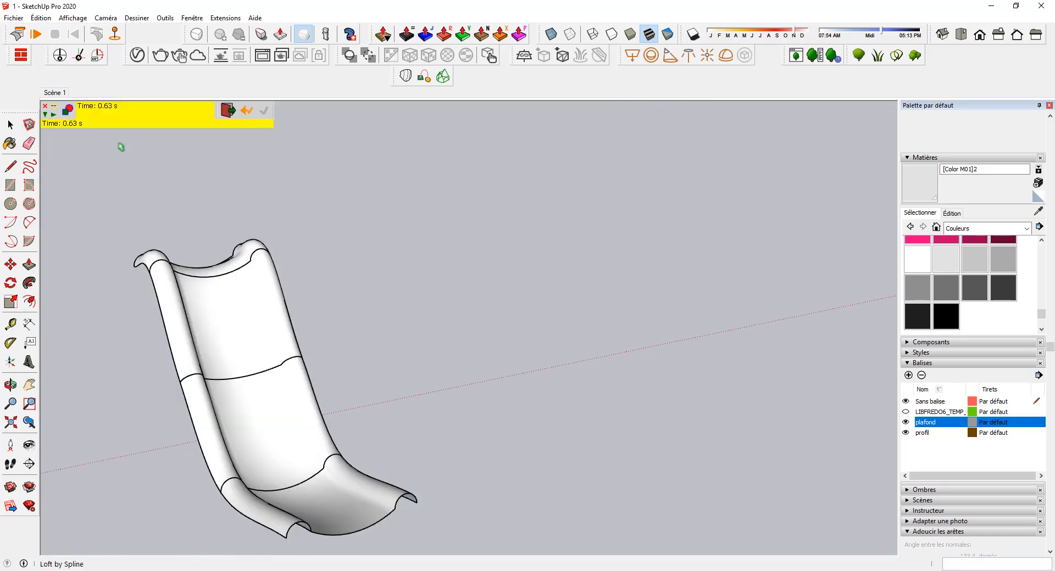
click(10, 125)
middle_drag(473, 429, 377, 434)
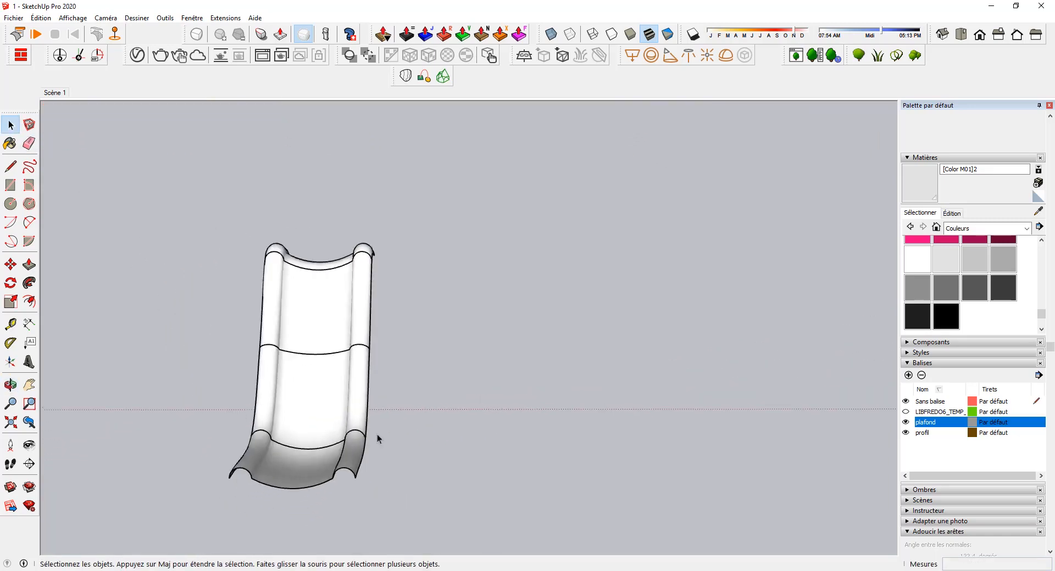
Generate a Curviloft Loft by Spline through the three small circles and two star-shaped profiles with 10 segments
scroll(627, 393, down, 10)
shift+middle_drag(582, 395, 475, 368)
shift+middle_drag(571, 244, 470, 239)
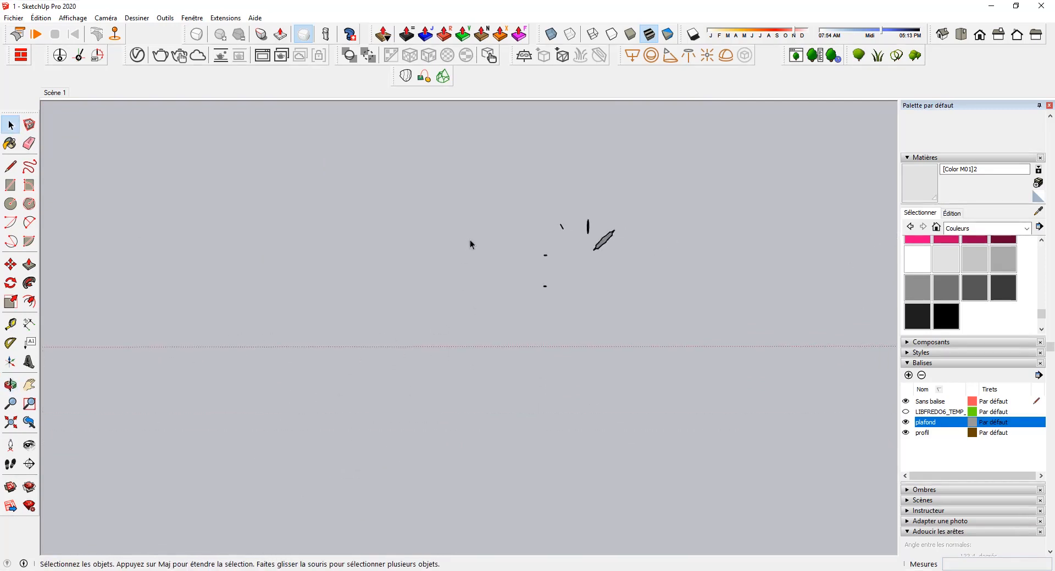
scroll(589, 272, up, 6)
middle_drag(630, 240, 577, 240)
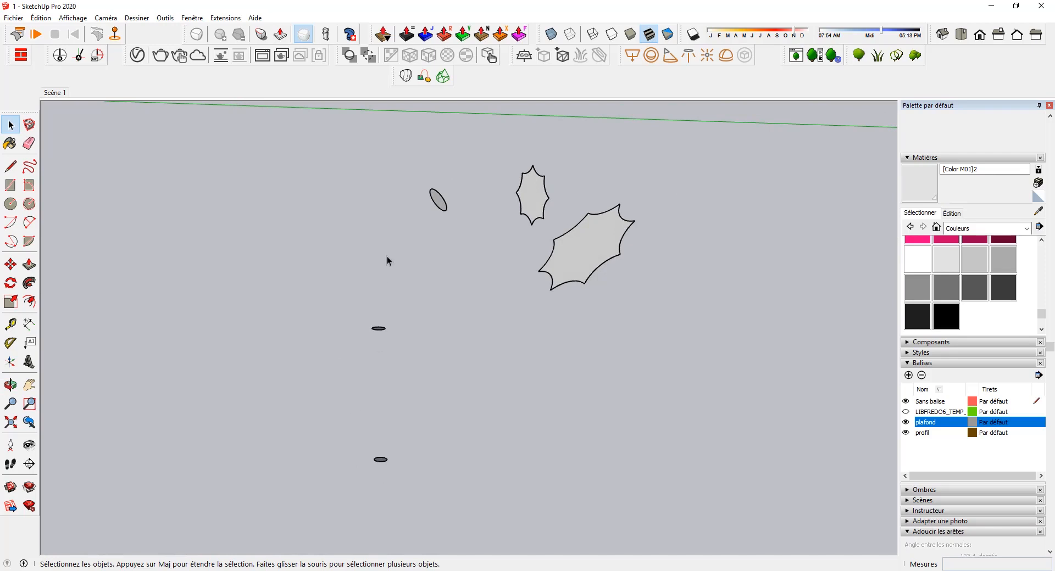
drag(259, 133, 689, 475)
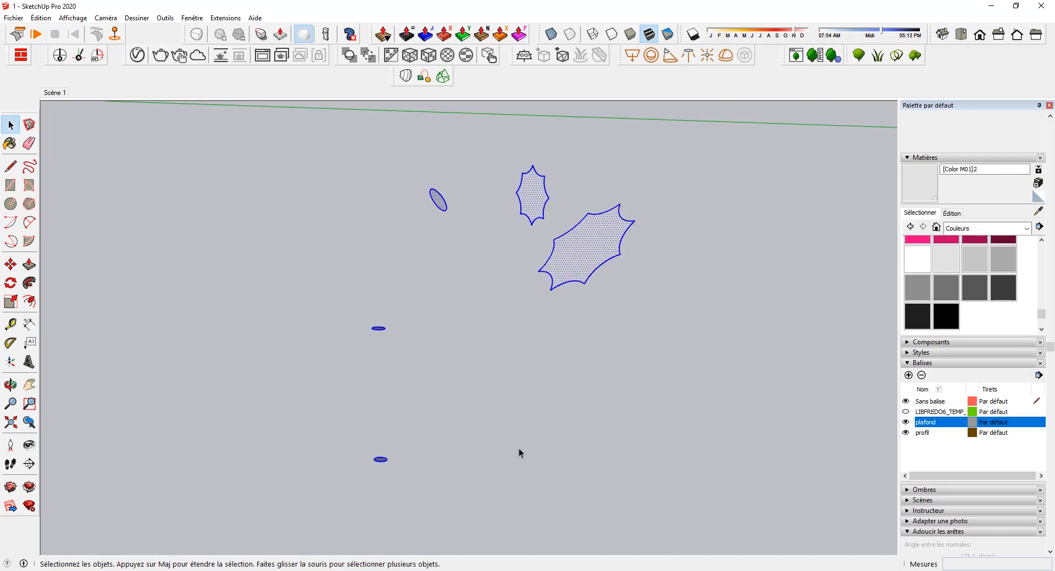
click(406, 77)
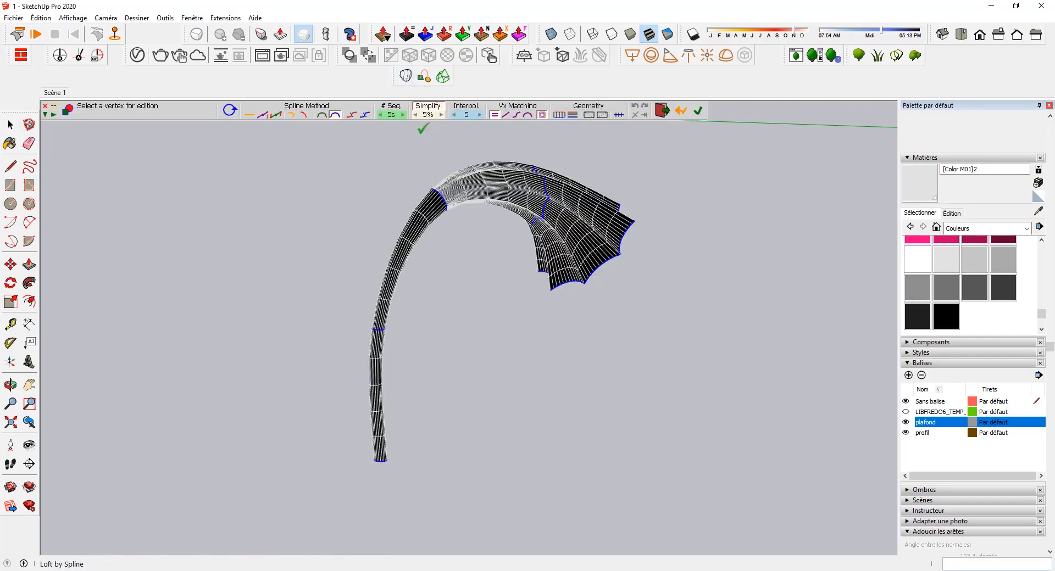
click(403, 115)
click(698, 110)
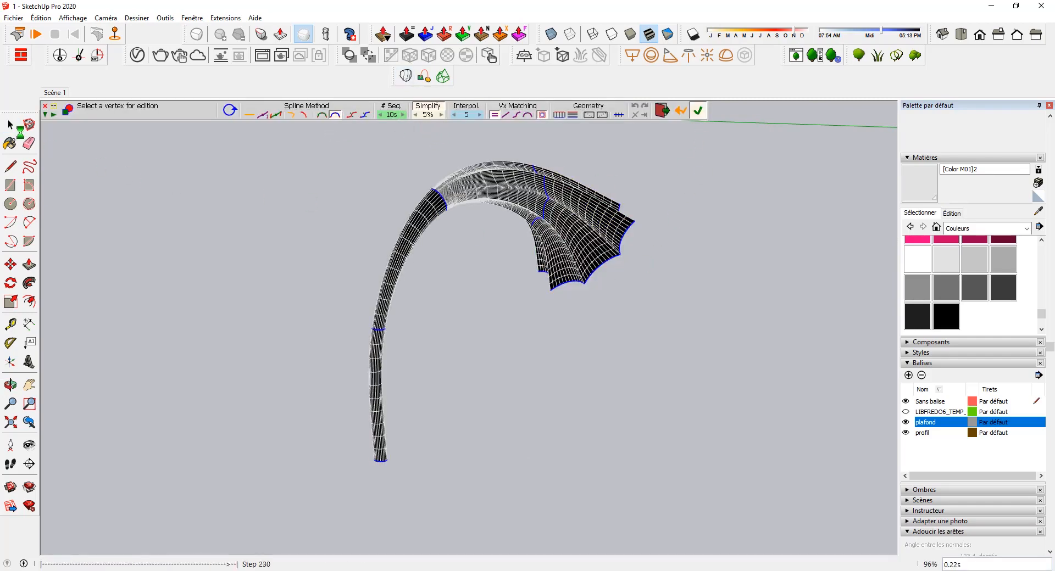
click(15, 128)
Move the generated curved loft off its source profiles
middle_drag(287, 260, 512, 296)
scroll(512, 295, down, 3)
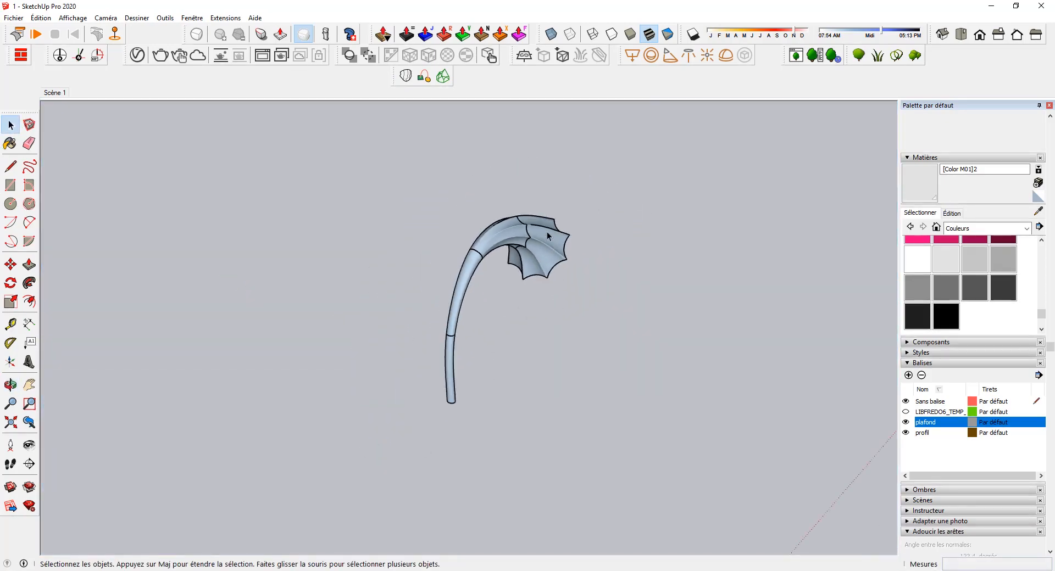
click(546, 234)
key(m)
click(374, 365)
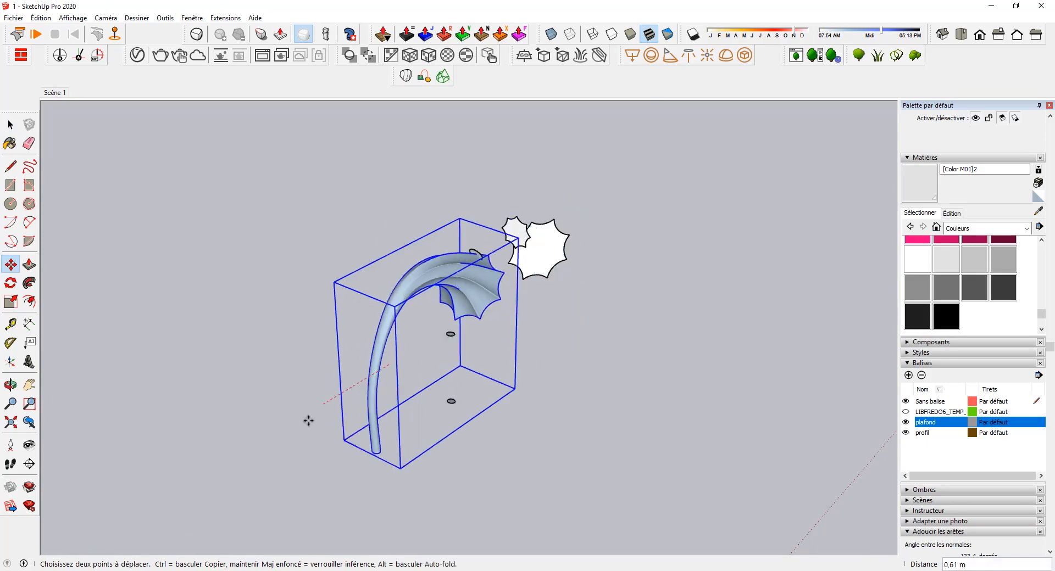
key(space)
Reverse all the faces inside the curved loft group, and leave the group
triple_click(383, 336)
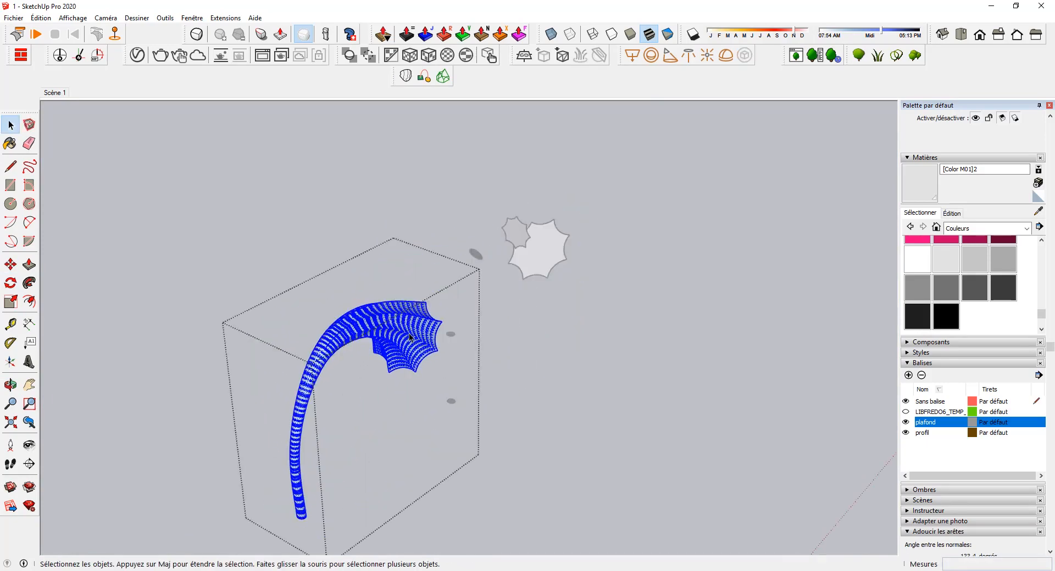
click(409, 333)
right_click(409, 334)
click(446, 441)
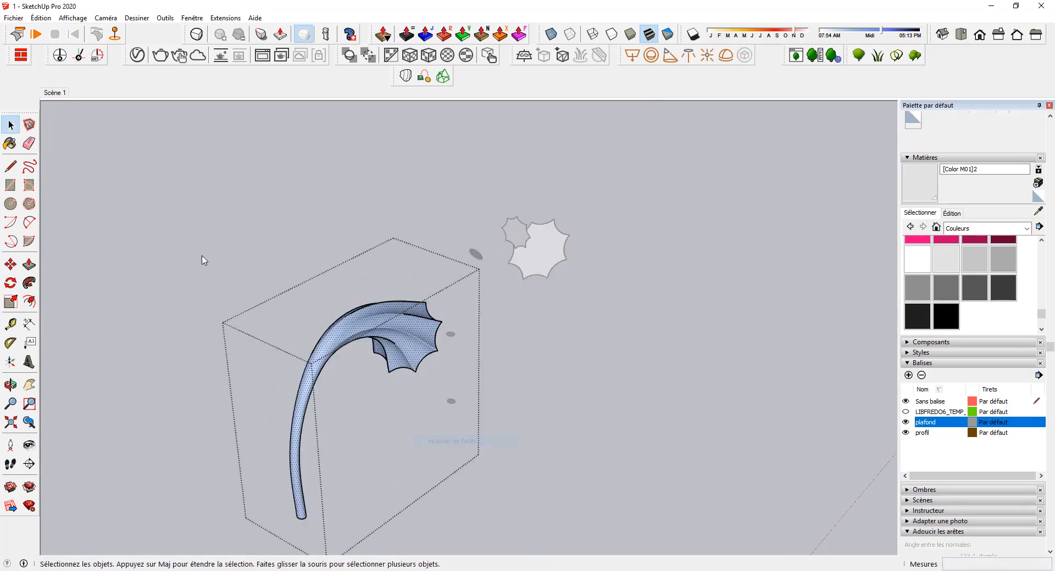
click(216, 193)
Switch the camera to parallel projection and show the dimensioned chair drawing in front view
middle_drag(346, 219, 483, 226)
scroll(408, 237, down, 3)
middle_drag(408, 237, 276, 302)
scroll(275, 302, down, 5)
scroll(638, 380, up, 5)
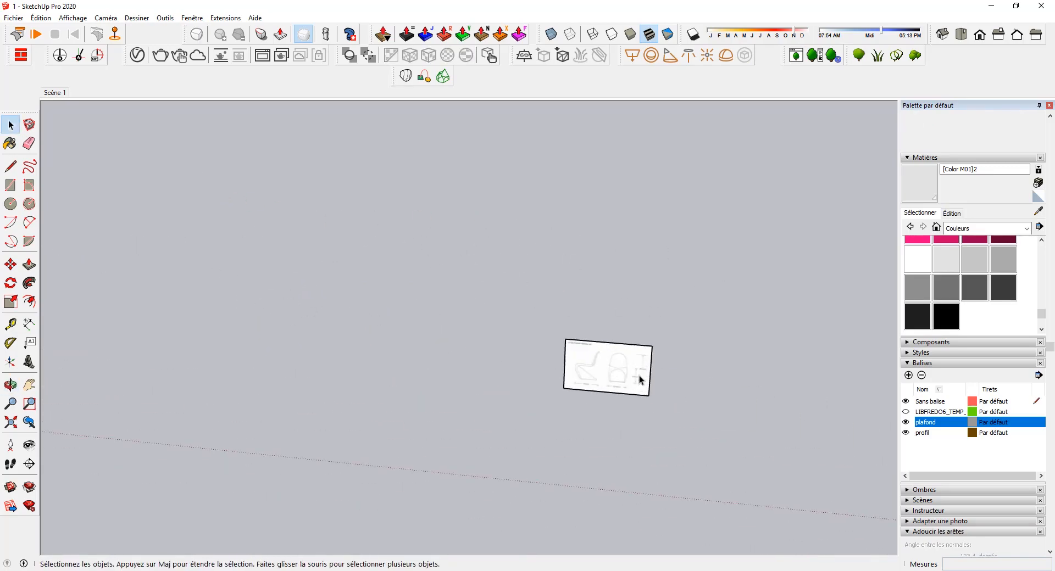
scroll(646, 374, up, 6)
middle_drag(547, 377, 594, 282)
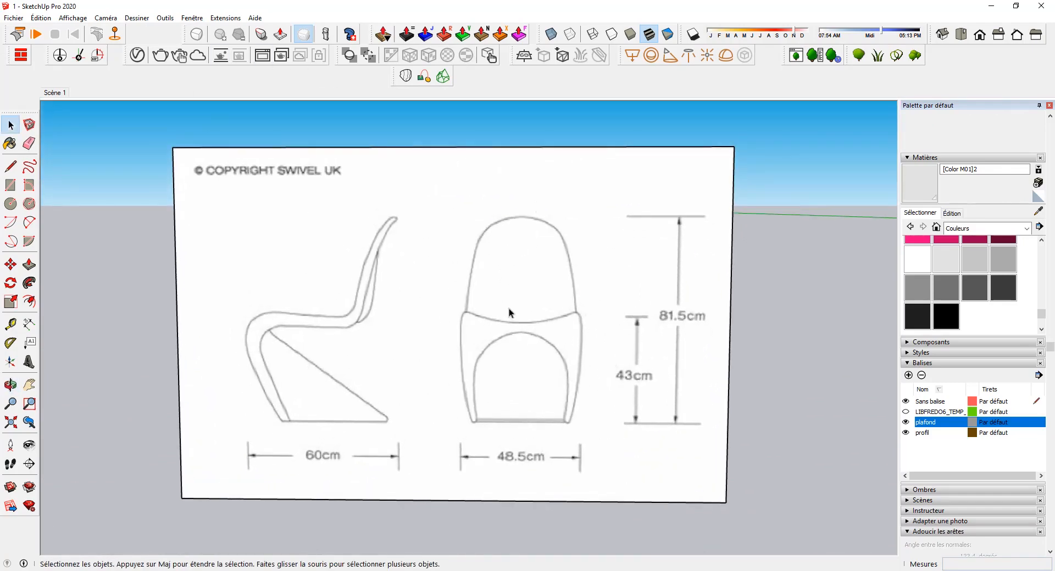
click(106, 17)
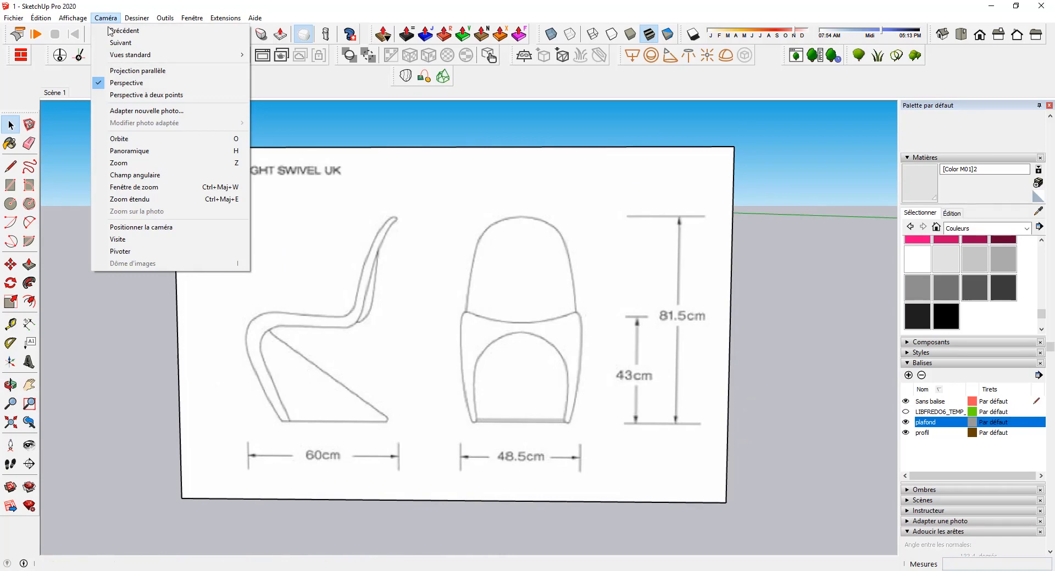
click(118, 71)
click(980, 34)
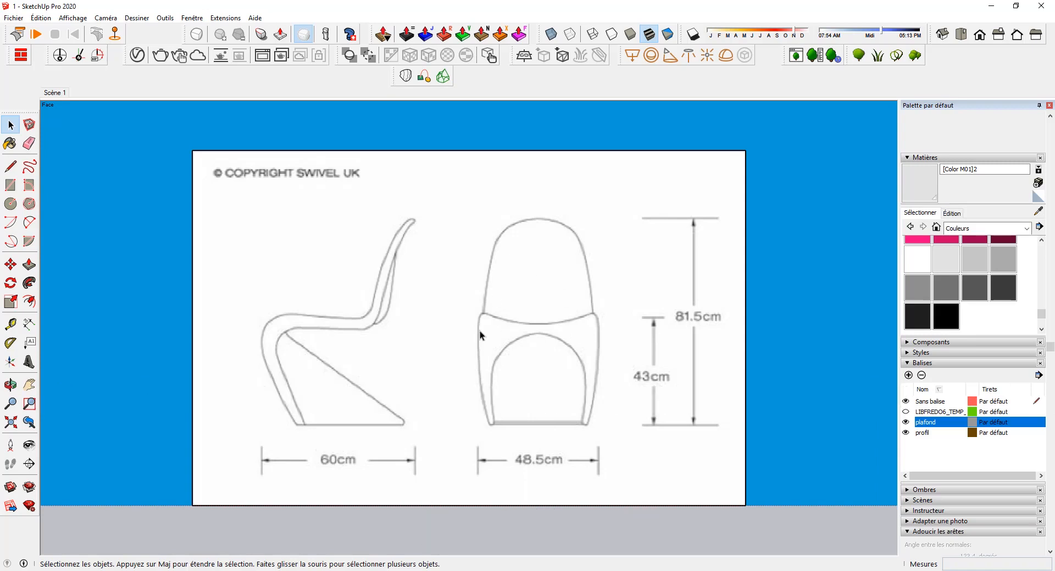
shift+middle_drag(604, 271, 533, 287)
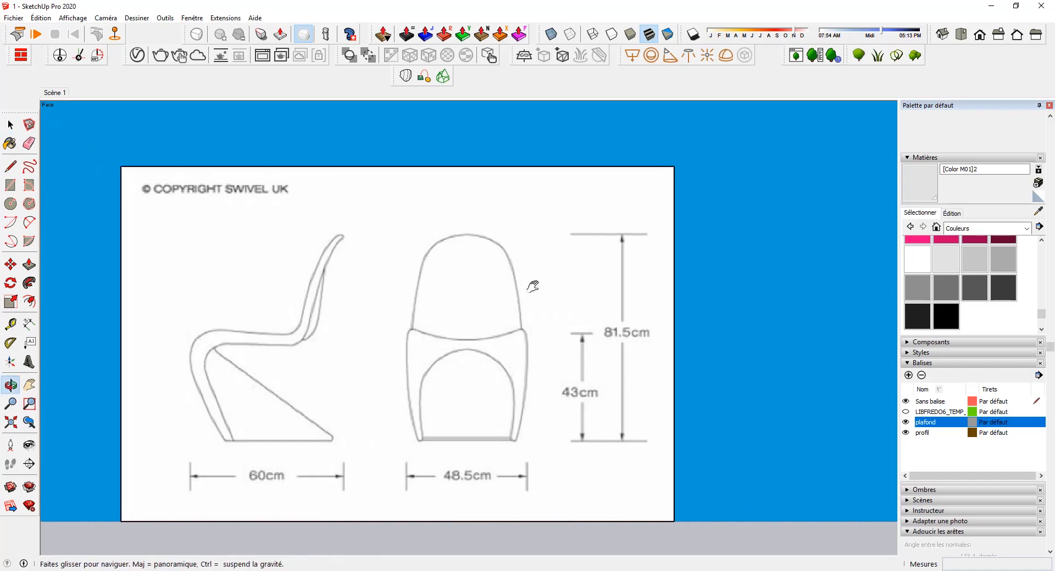
Trace the rounded top of the backrest in the chair's front elevation with a two-point arc
scroll(468, 236, up, 4)
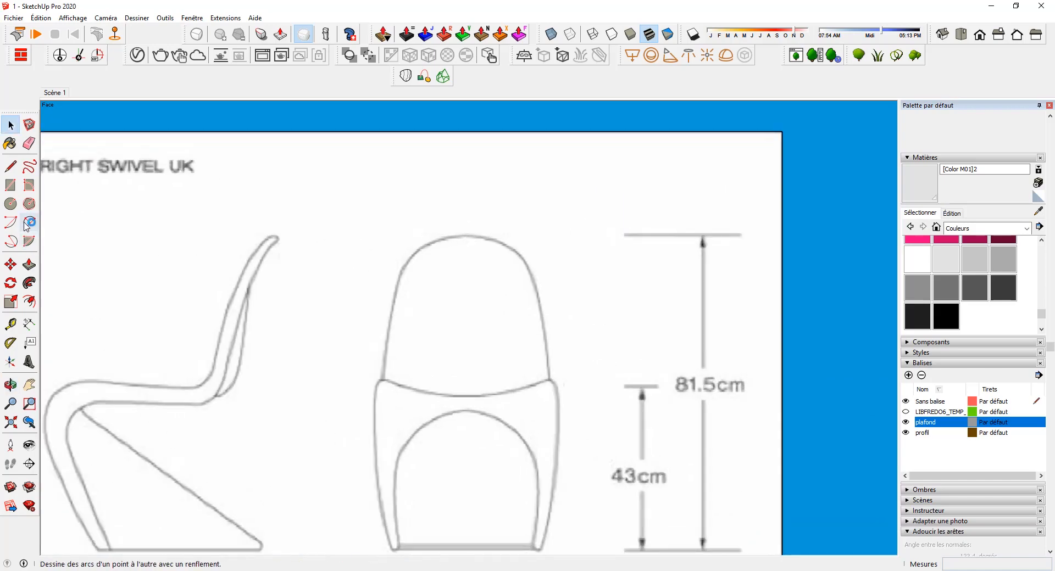
click(28, 222)
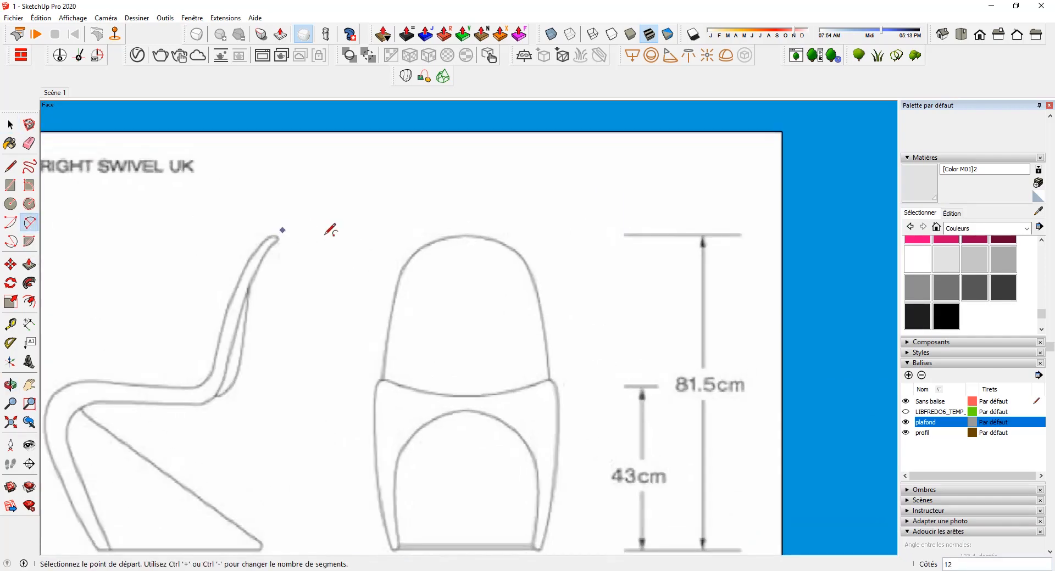
click(404, 269)
click(530, 269)
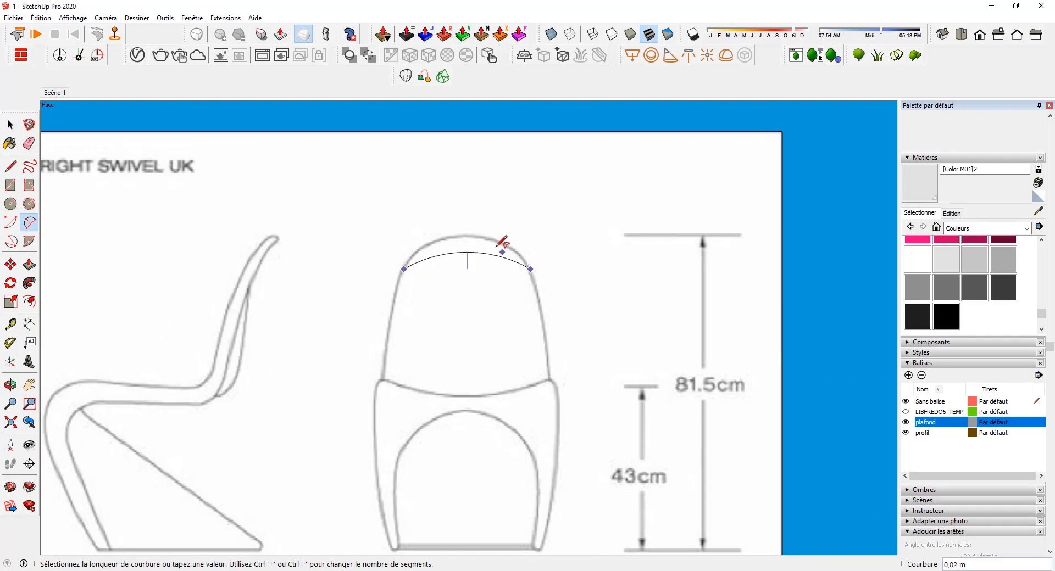
click(482, 235)
Trace the sagging seat edge in the front elevation with a two-point arc between the backrest's lower corners
scroll(457, 385, up, 2)
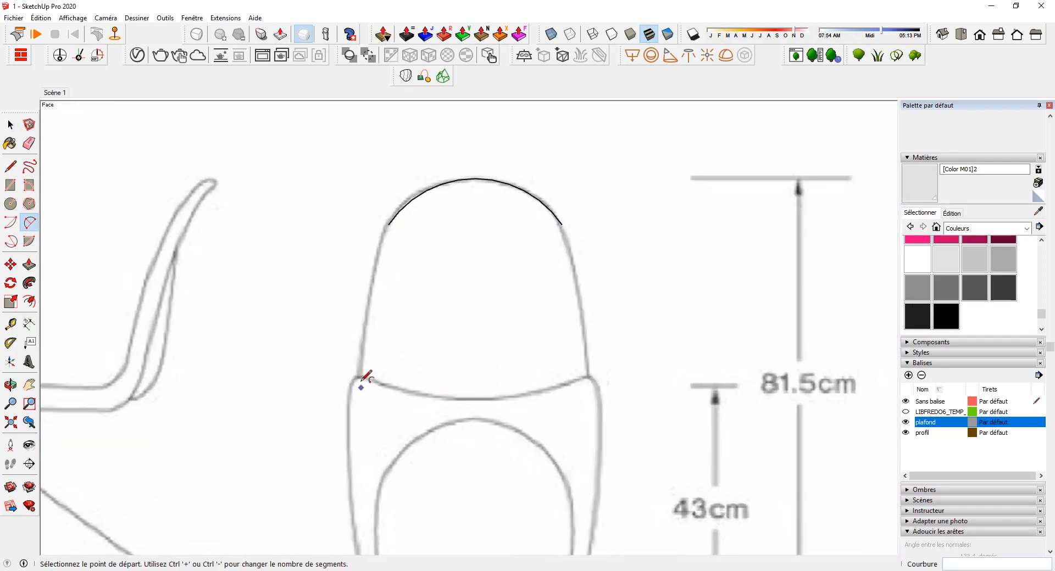
click(363, 378)
click(583, 379)
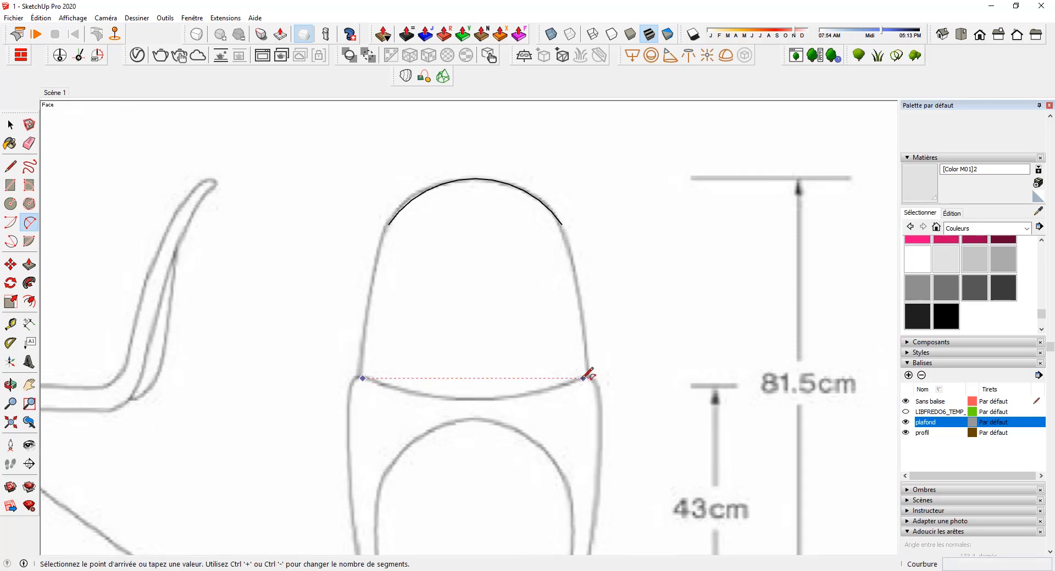
click(507, 402)
Draw a straight line along the base of the chair in the front elevation
scroll(497, 408, down, 2)
shift+middle_drag(499, 390, 505, 325)
click(10, 166)
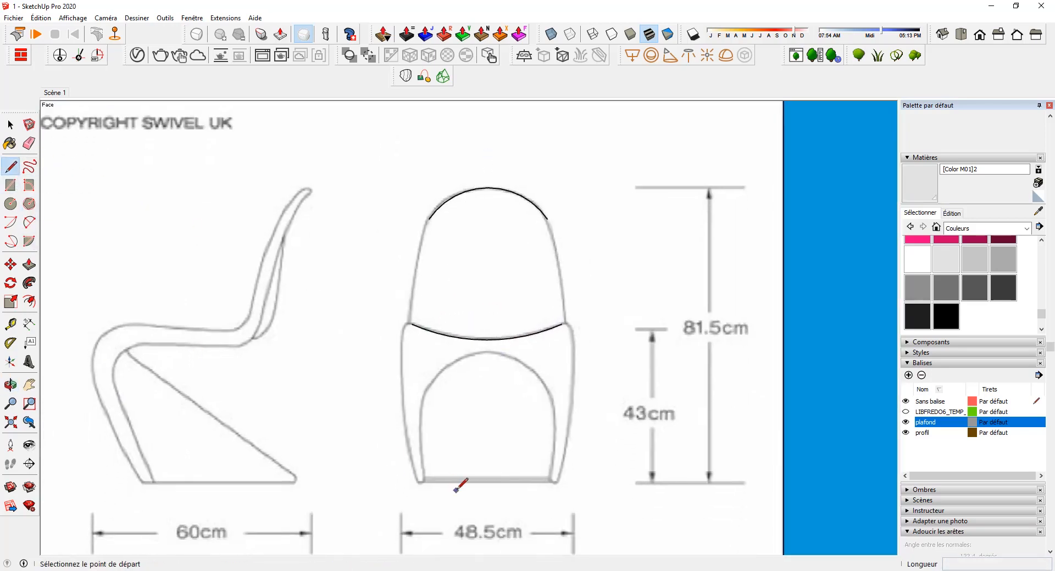
click(425, 482)
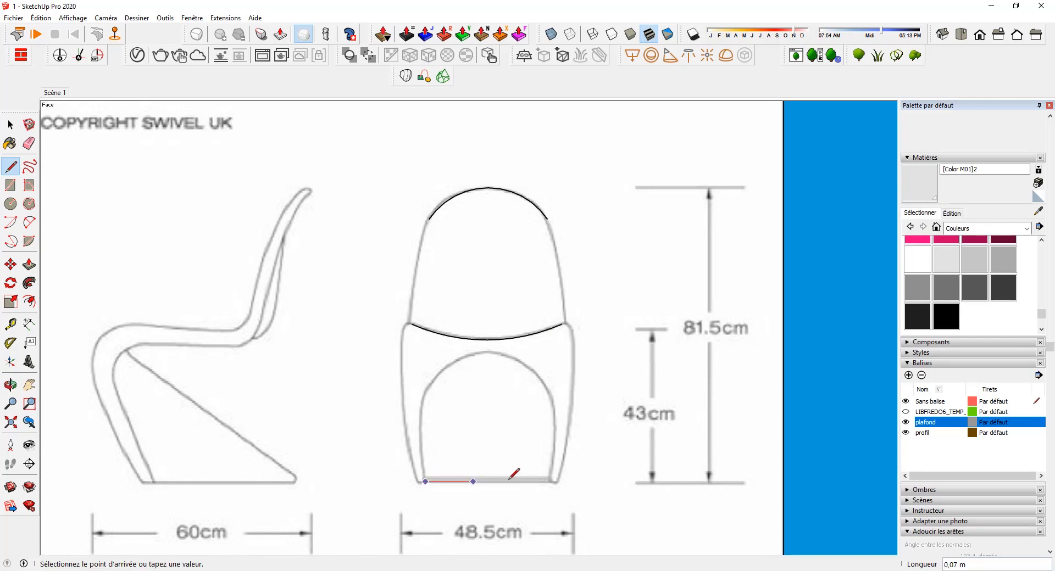
click(552, 481)
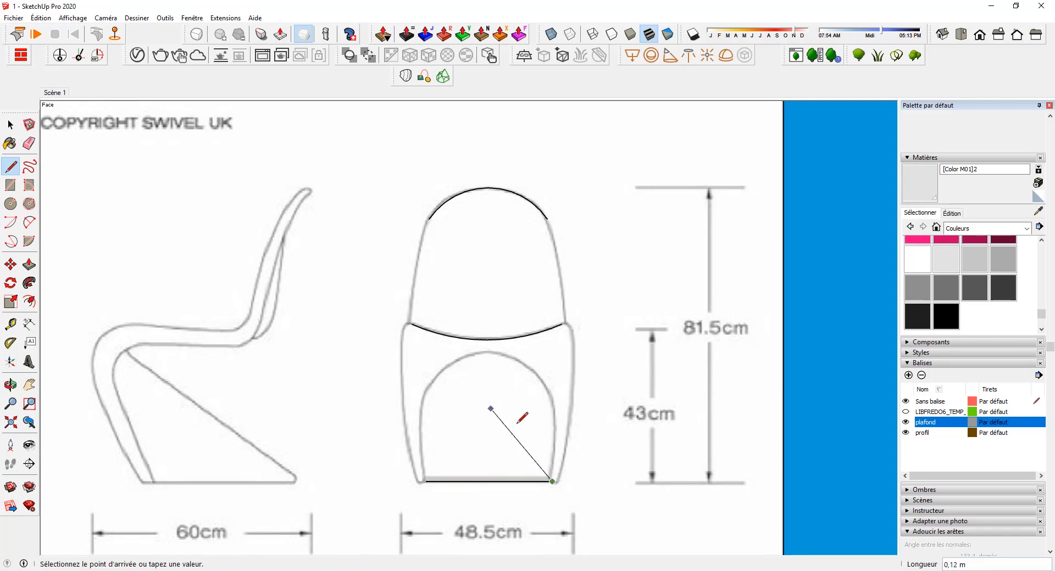
key(space)
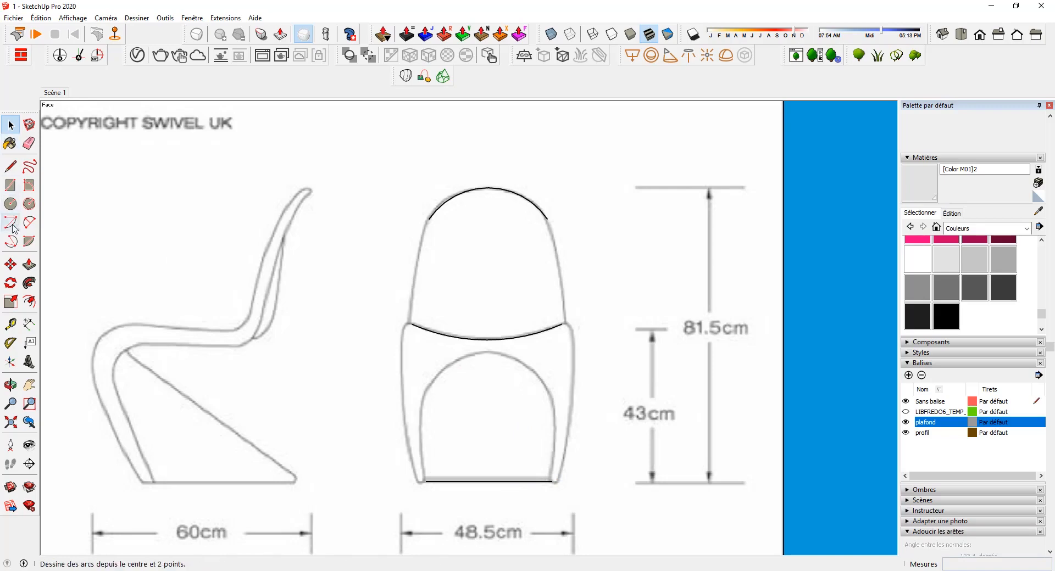
Add a small two-point arc rounding the seat curve's left end down onto the chair's side
click(29, 223)
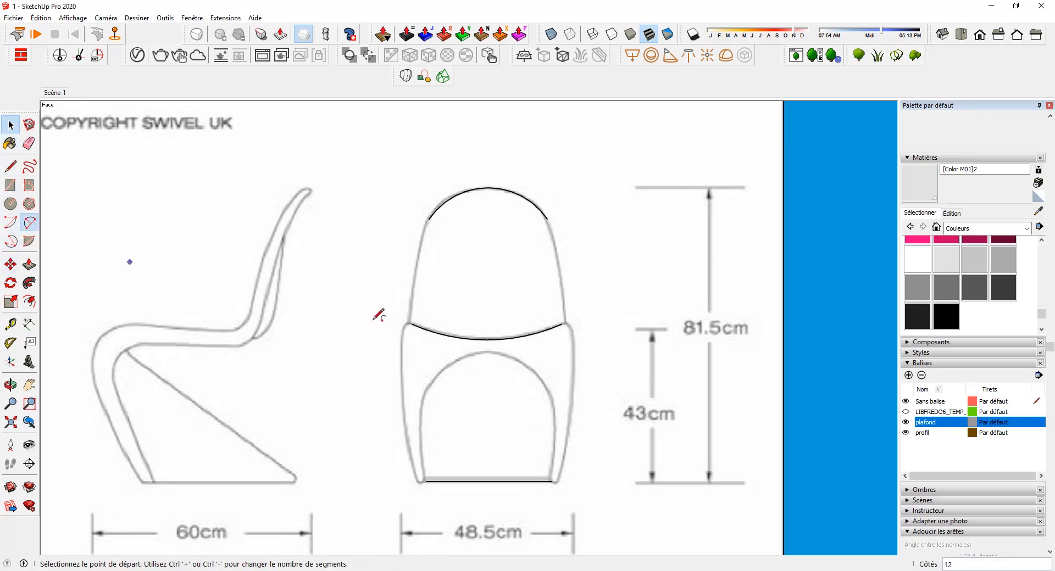
scroll(418, 319, up, 5)
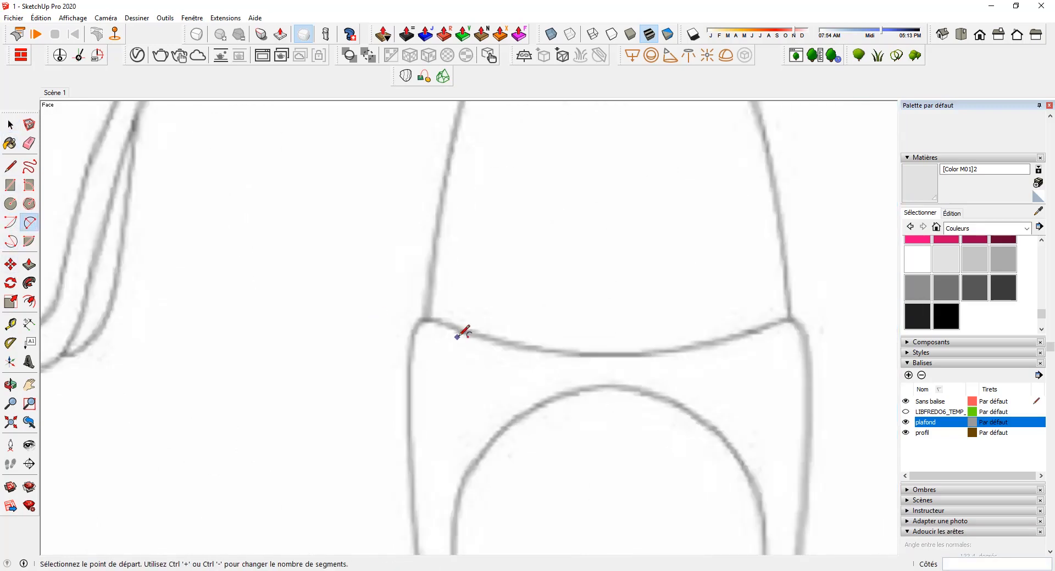
click(417, 313)
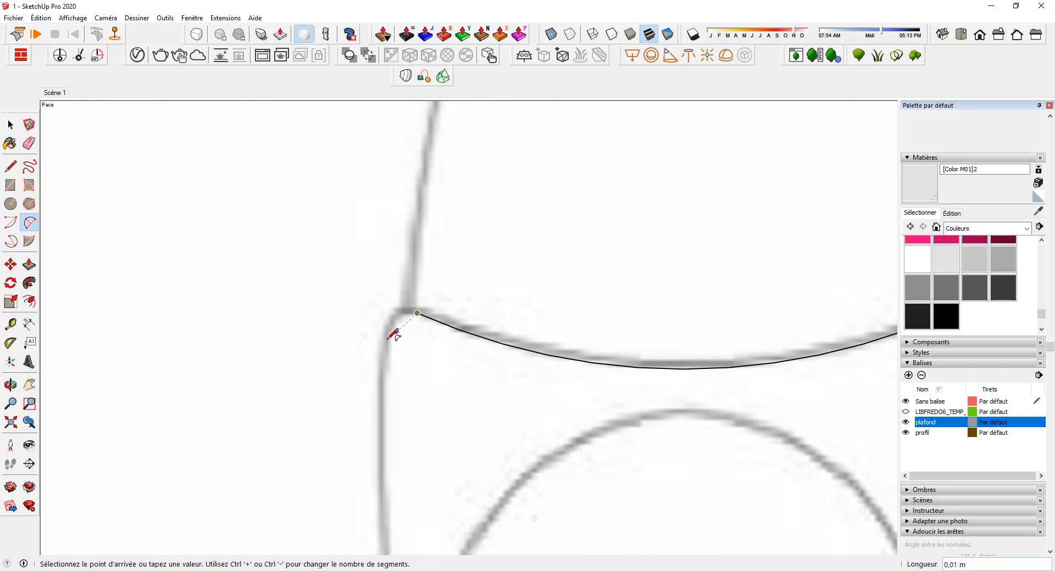
click(380, 355)
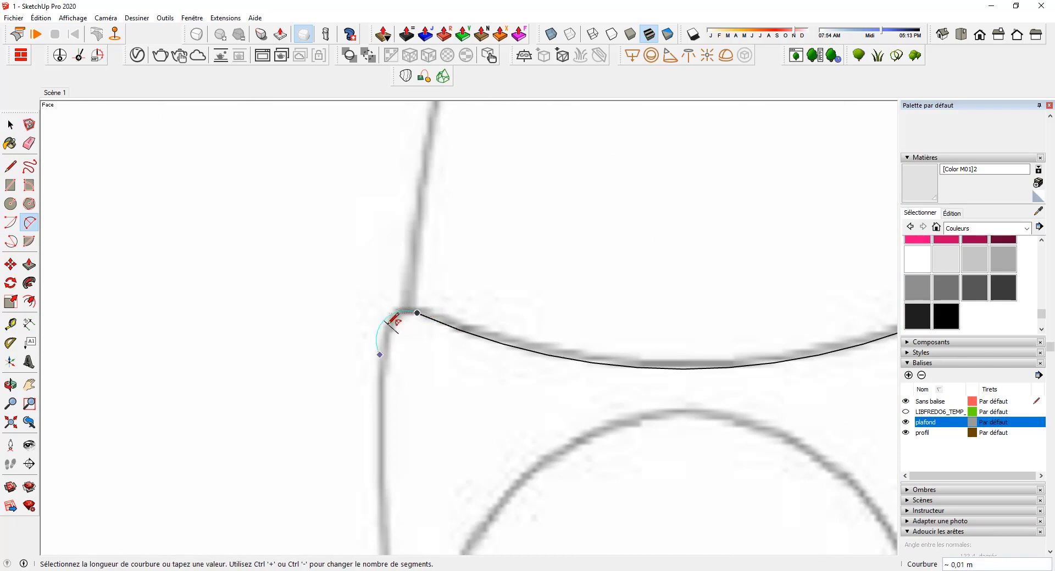
click(383, 320)
Add a matching small semicircular arc rounding the seat curve's right end down onto the chair's side
scroll(579, 378, down, 2)
shift+middle_drag(557, 394, 426, 417)
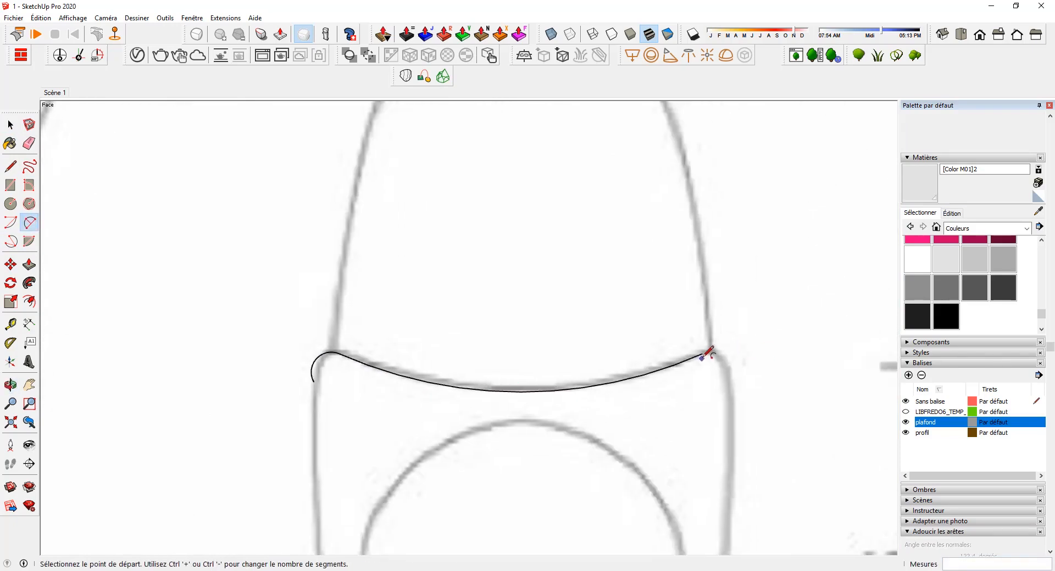
click(702, 355)
click(726, 384)
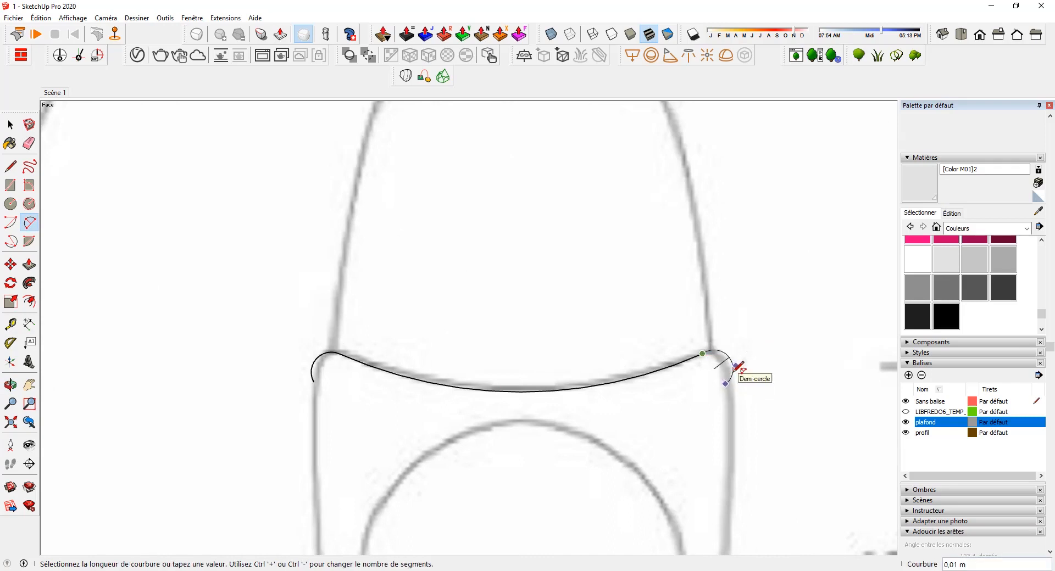
click(734, 369)
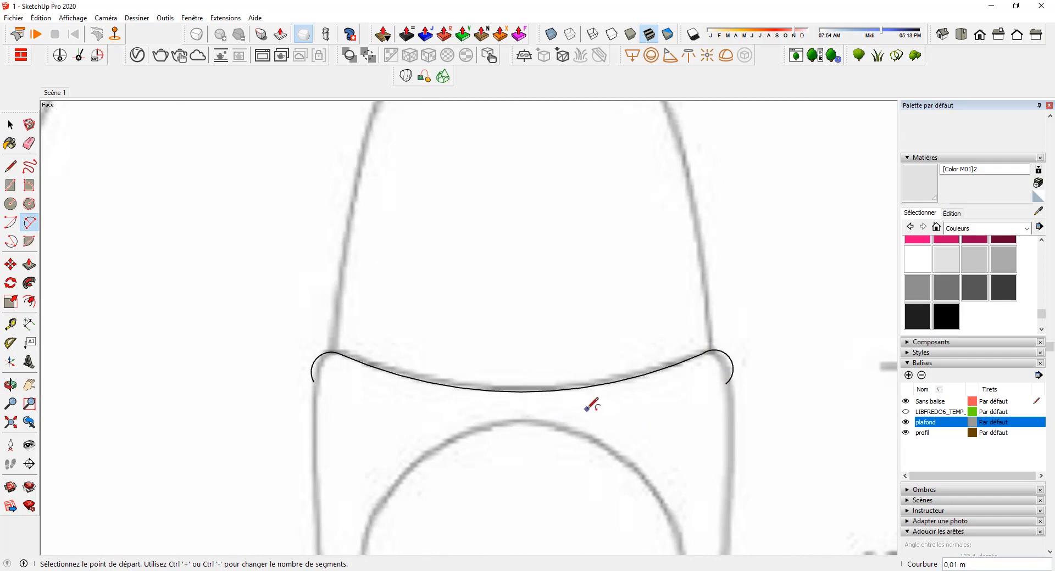
scroll(588, 407, down, 2)
scroll(587, 410, up, 1)
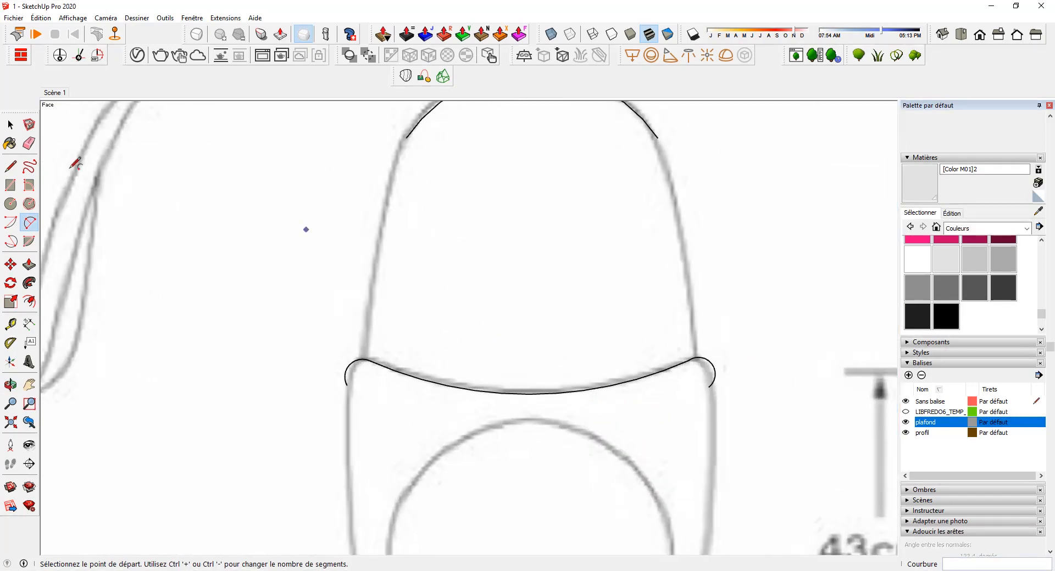
click(10, 125)
Orbit to an angled view of the chair drawing and return the camera to perspective
scroll(402, 303, down, 1)
scroll(401, 304, down, 3)
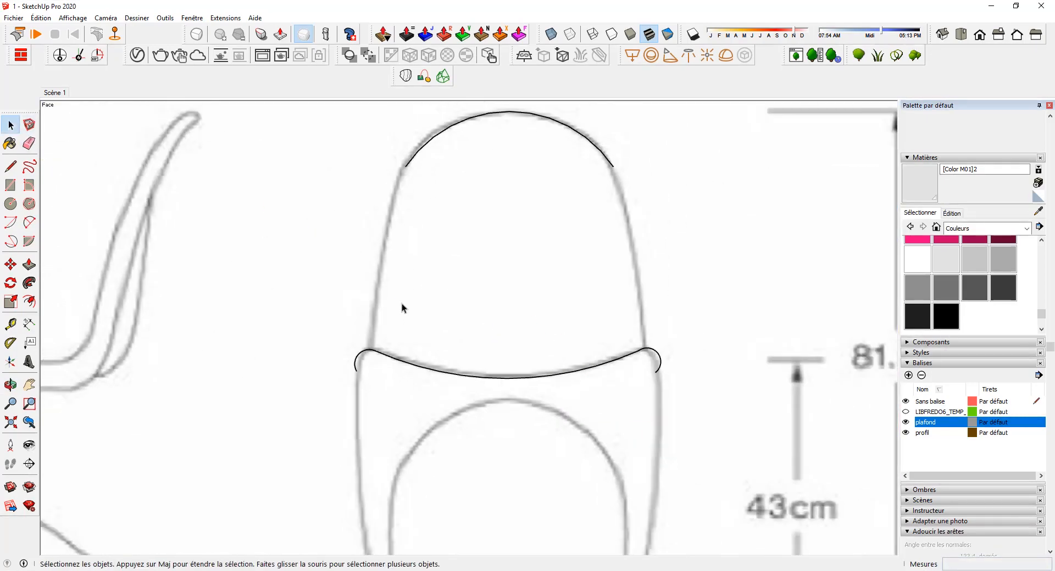
middle_drag(393, 332, 626, 373)
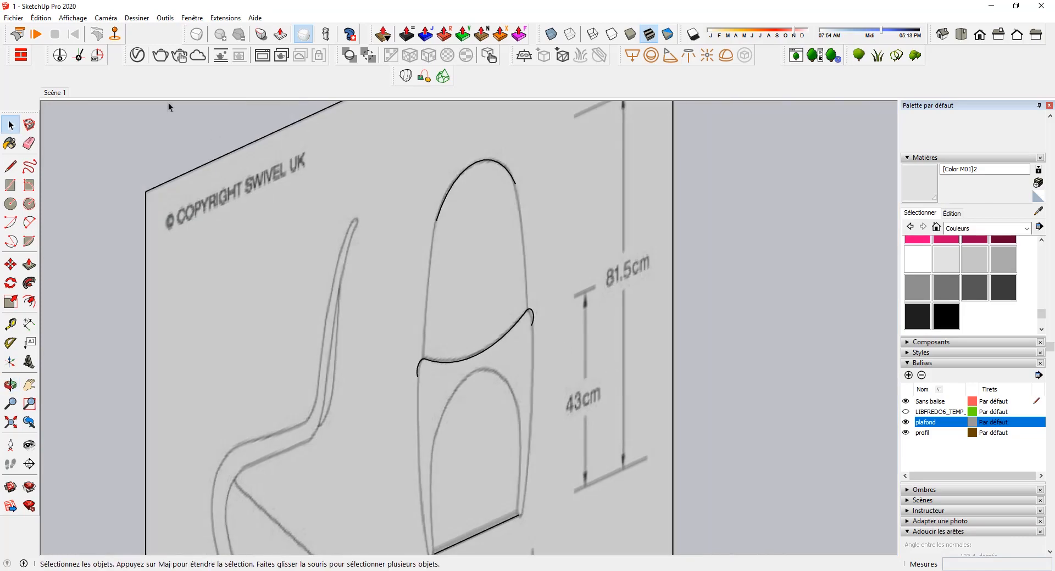
click(106, 17)
click(122, 83)
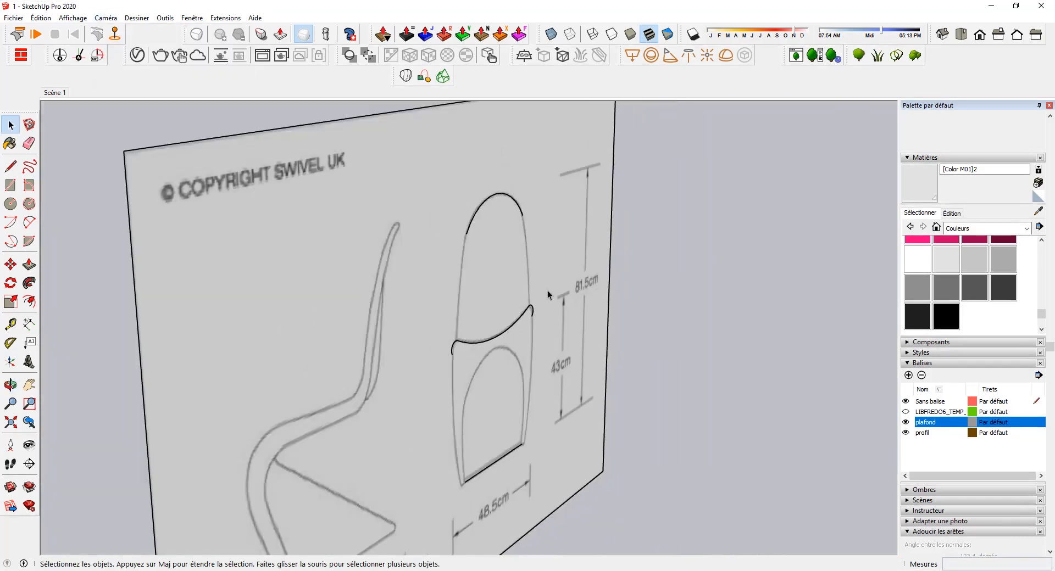
Move the traced backrest, seat and base curves together off the drawing by about 0.28 m
drag(430, 189, 608, 518)
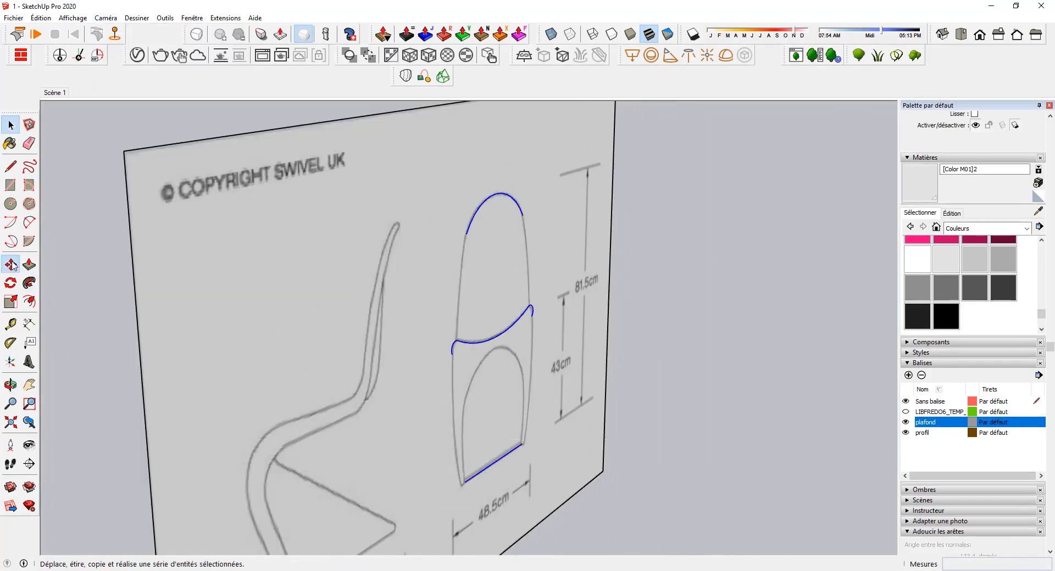
click(11, 385)
drag(338, 383, 233, 308)
key(m)
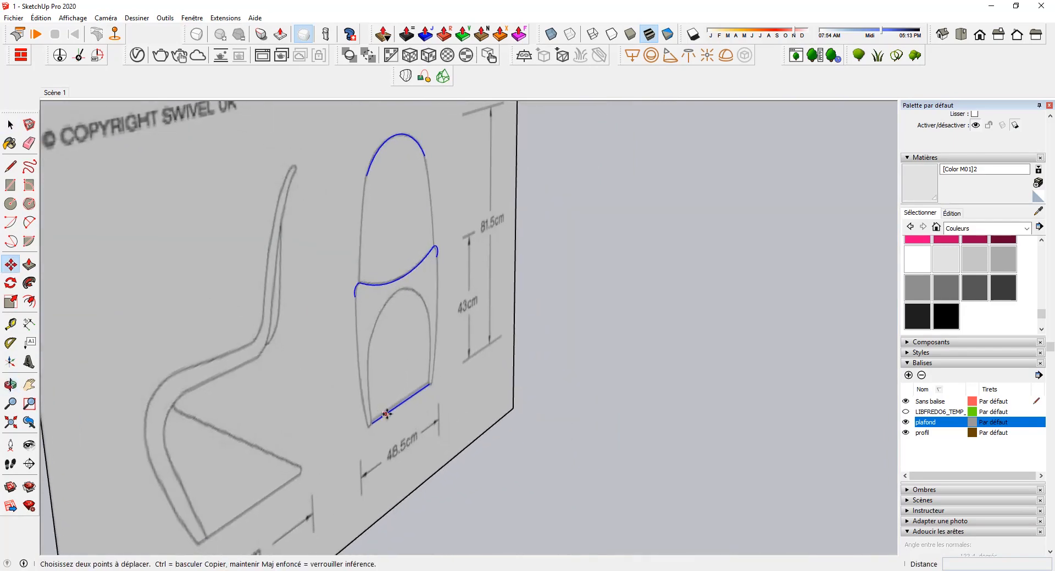
click(387, 413)
click(584, 449)
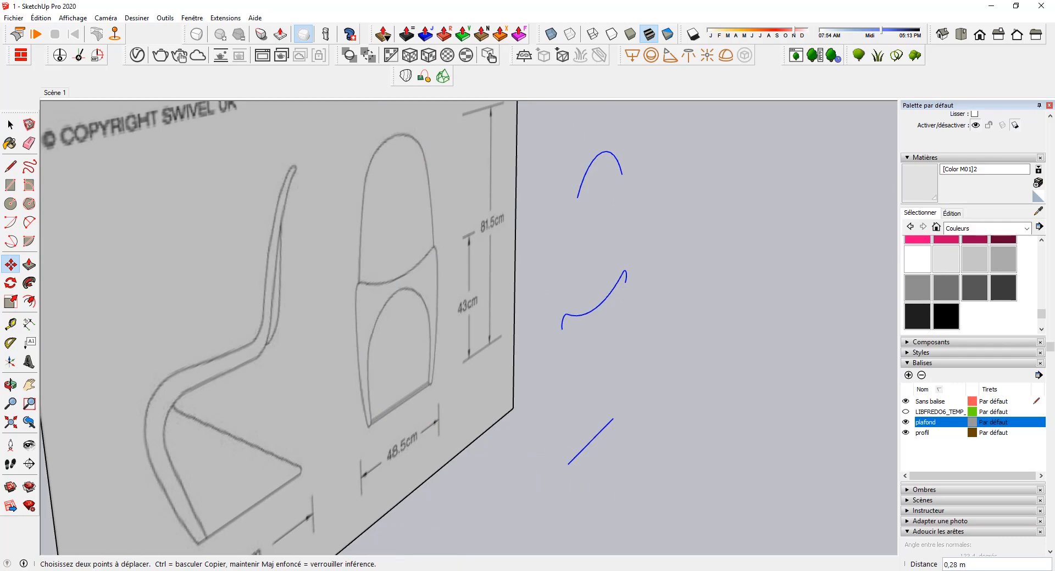
Check the chair photo and draw a horizontal two-point arc across the ends of the base line, bulging about 0.08 m towards the drawing
key(alt+Tab)
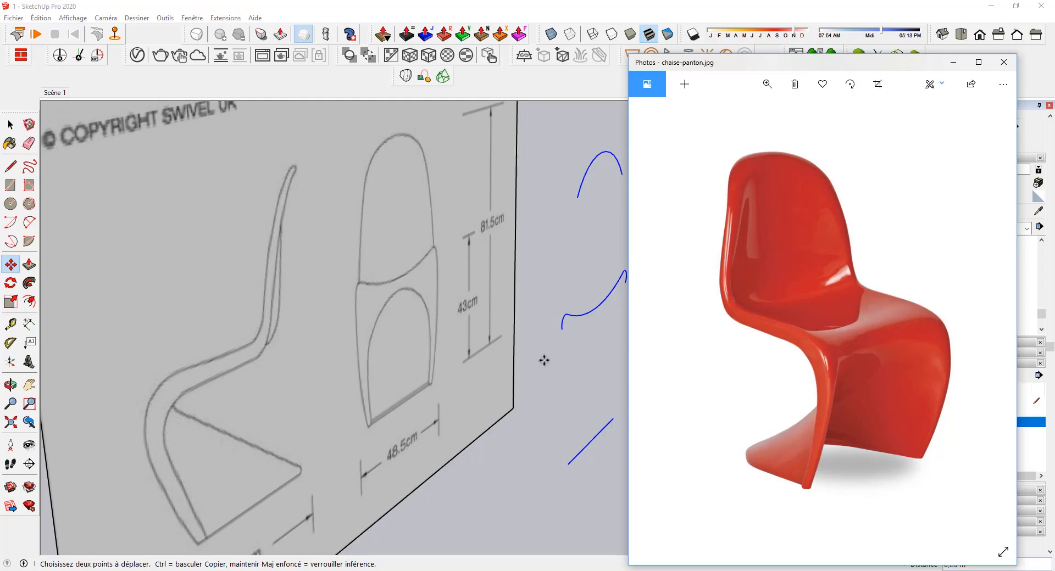
click(12, 125)
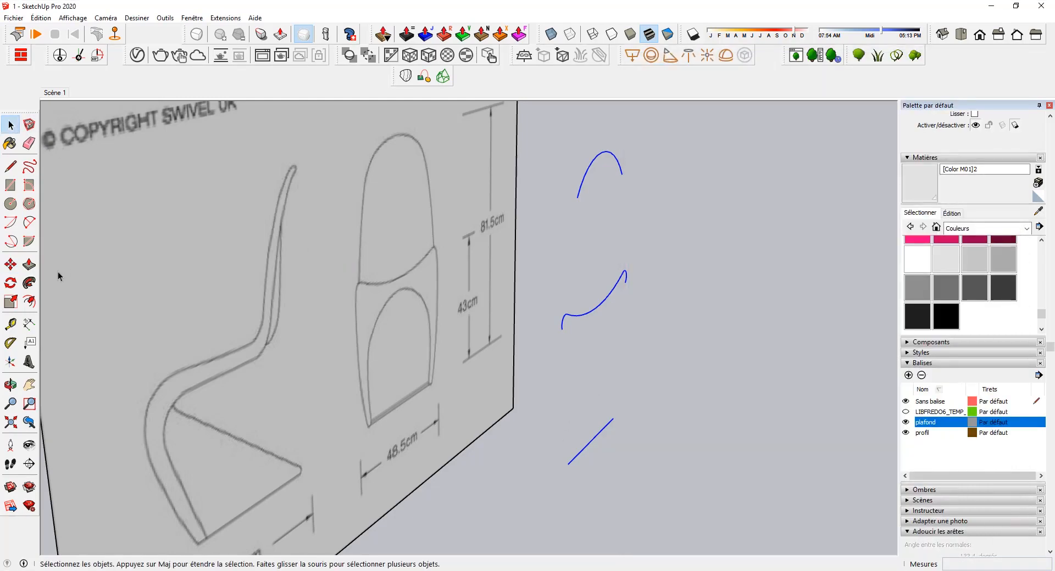
click(31, 221)
click(613, 418)
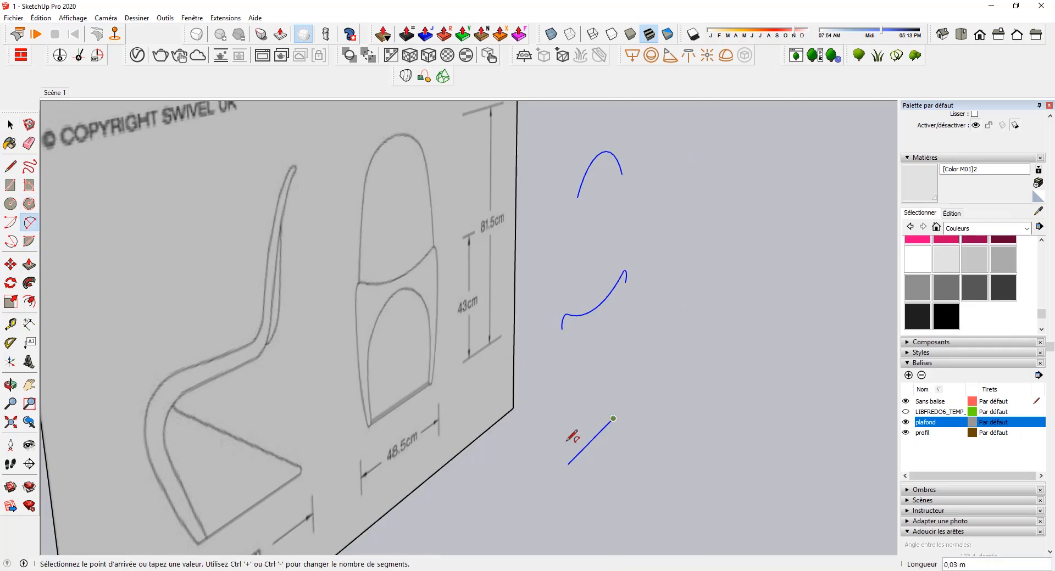
click(568, 464)
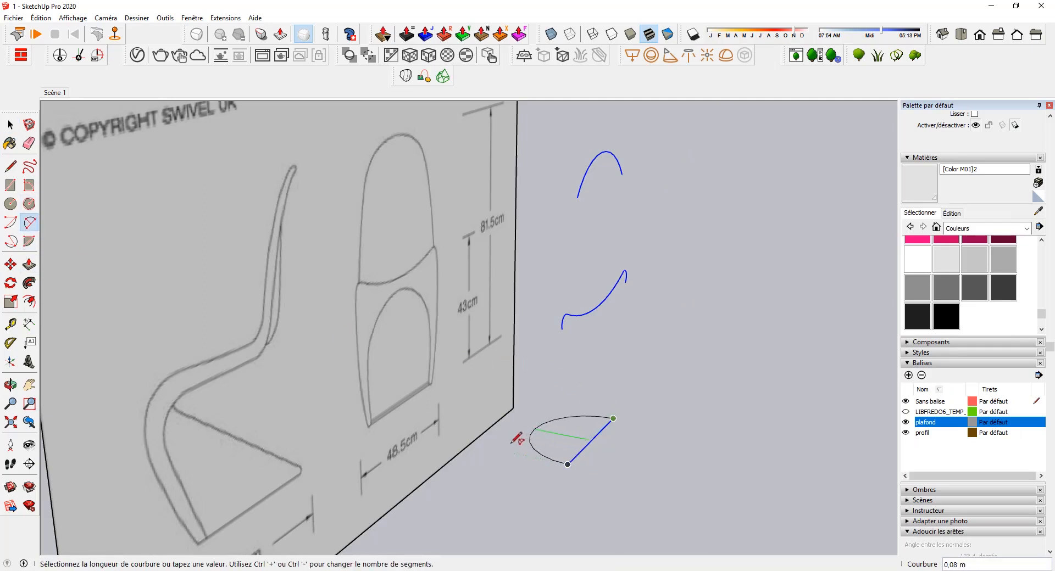
click(517, 440)
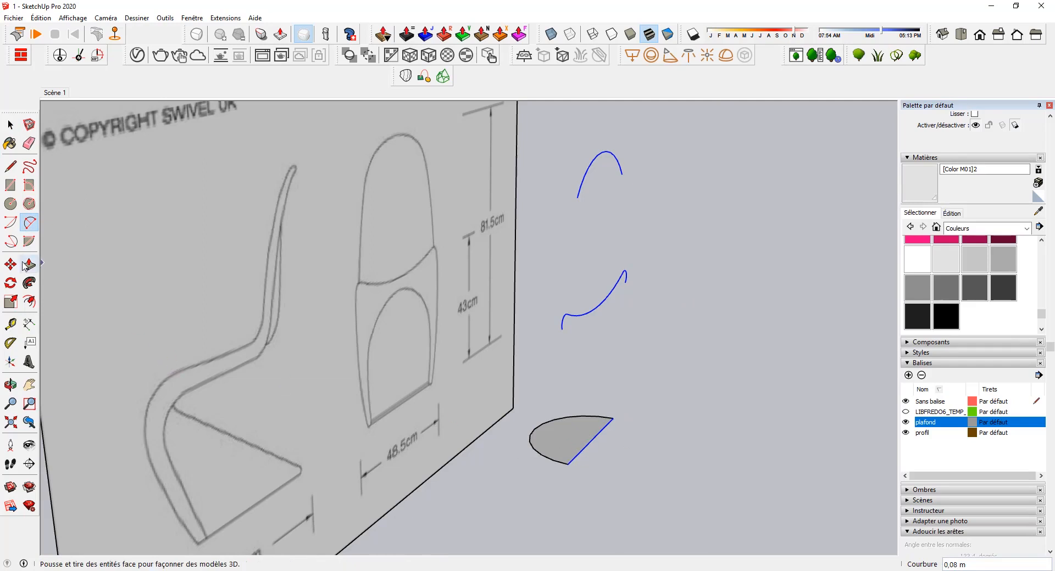
Extend both ends of the base arc with short straight lines and delete the line closing it, along with its face
click(11, 165)
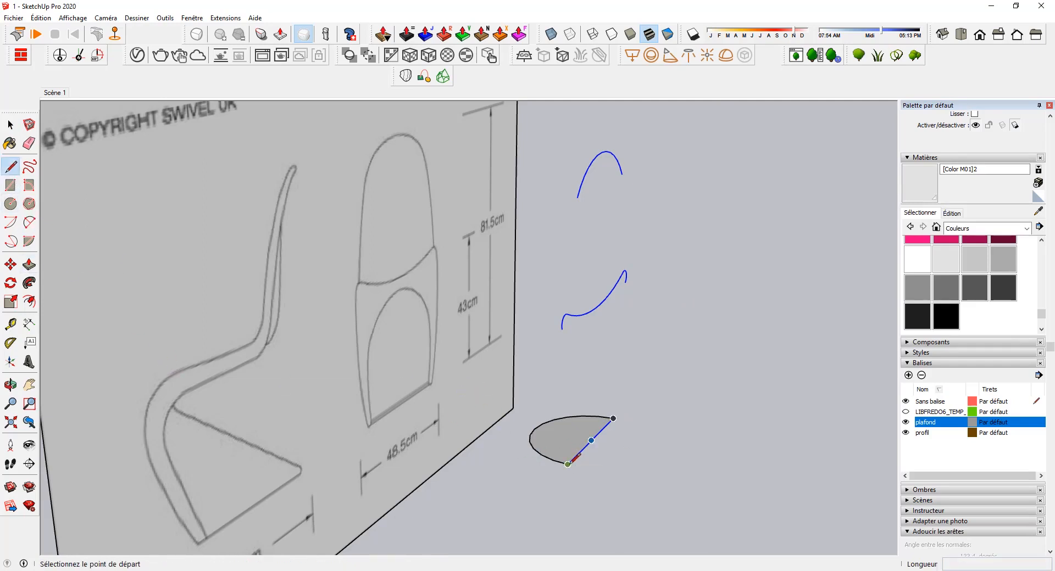
click(568, 464)
click(591, 468)
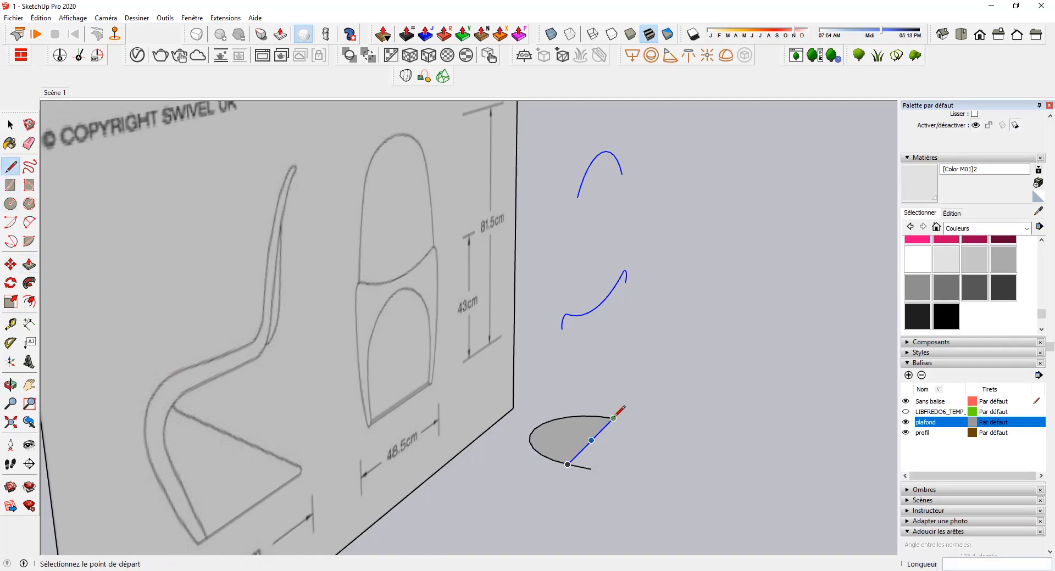
click(614, 418)
click(634, 423)
key(space)
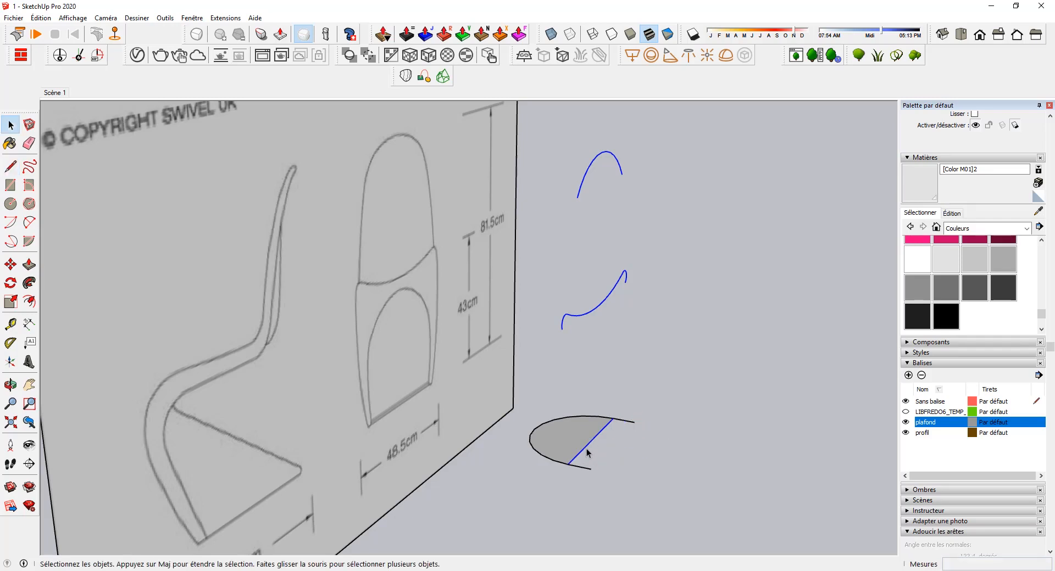
key(Delete)
scroll(588, 456, up, 2)
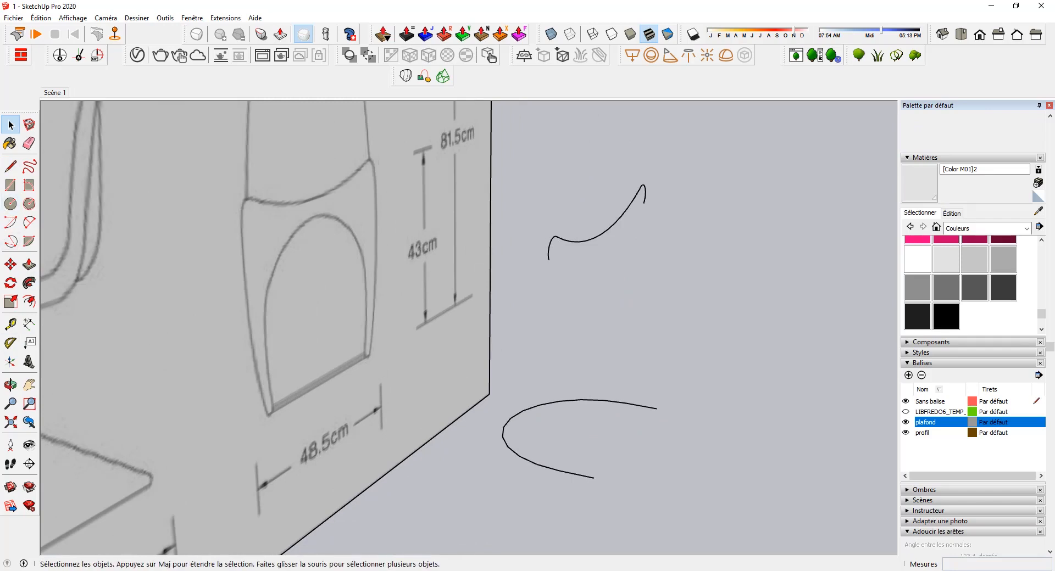
Check the chair photo and try to add a tiny arc curling inward from the near end of the base curve
key(alt+Tab)
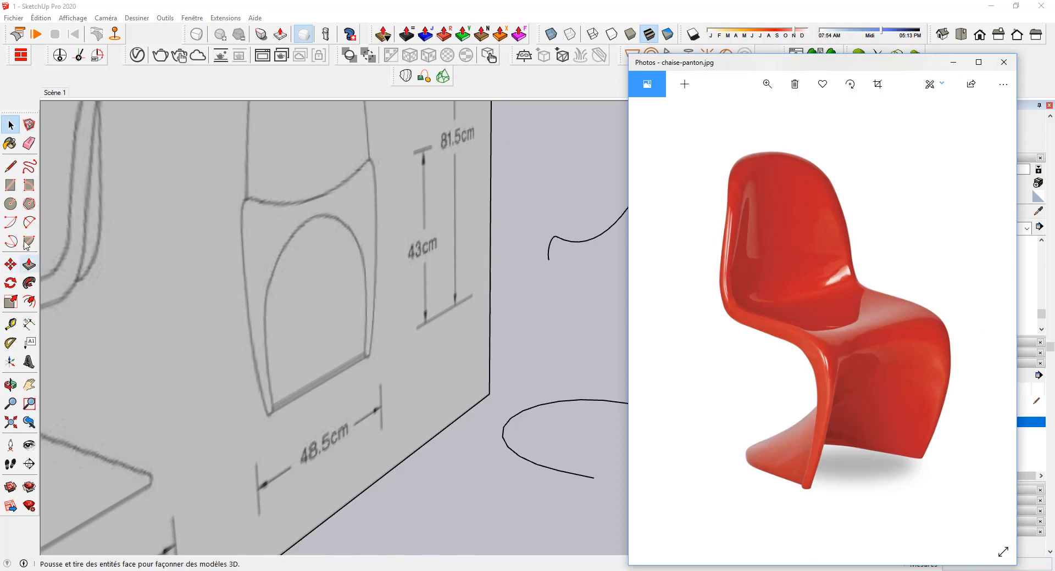
click(29, 222)
scroll(623, 471, up, 5)
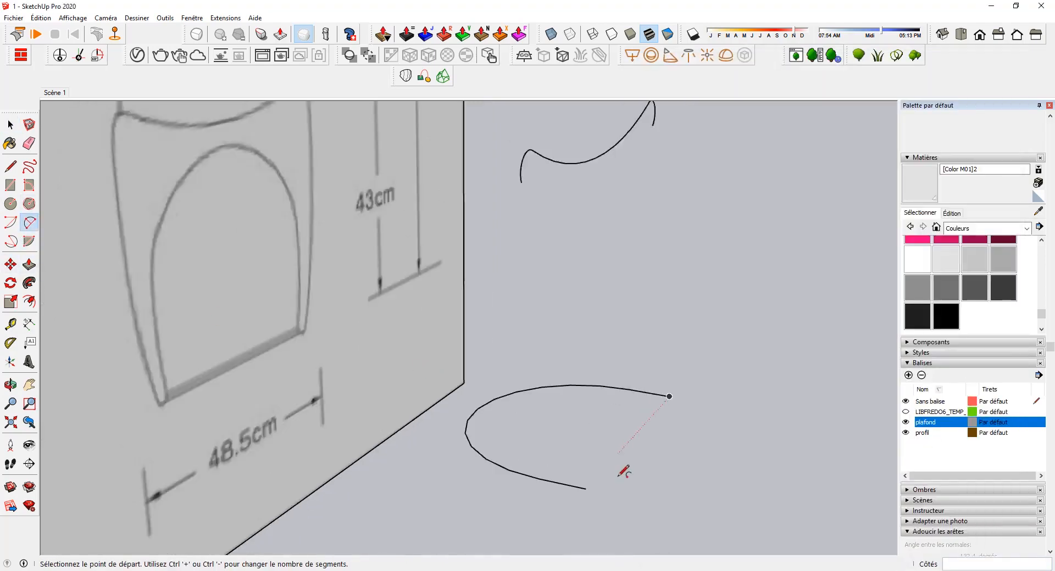
click(582, 483)
scroll(583, 480, up, 2)
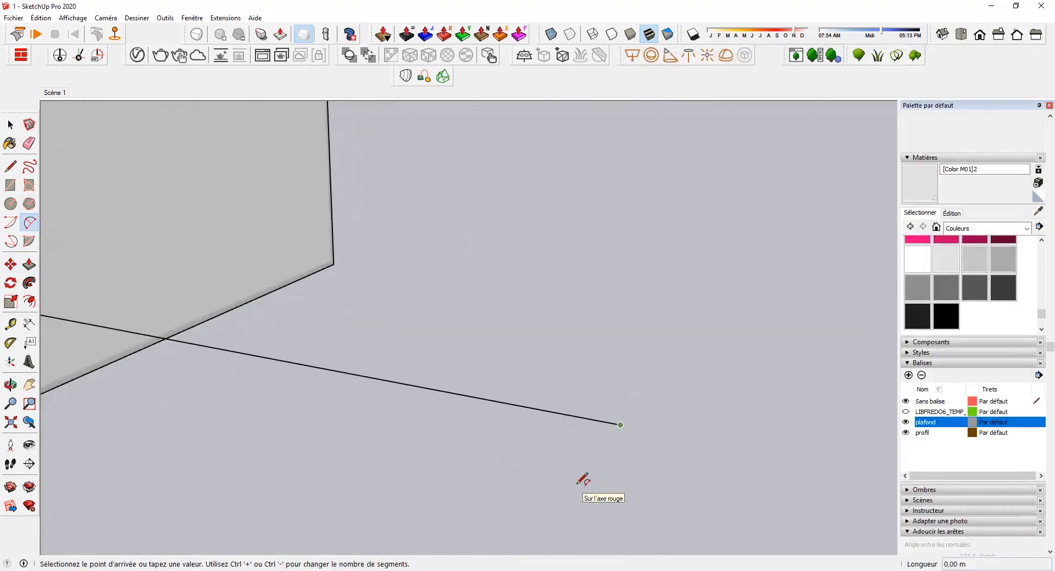
double_click(603, 459)
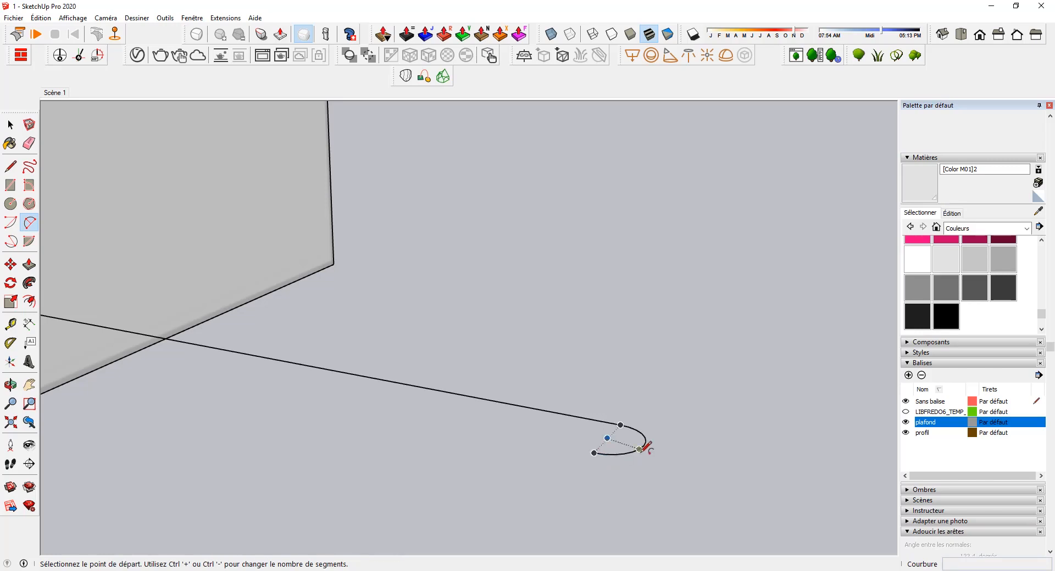
scroll(647, 448, down, 5)
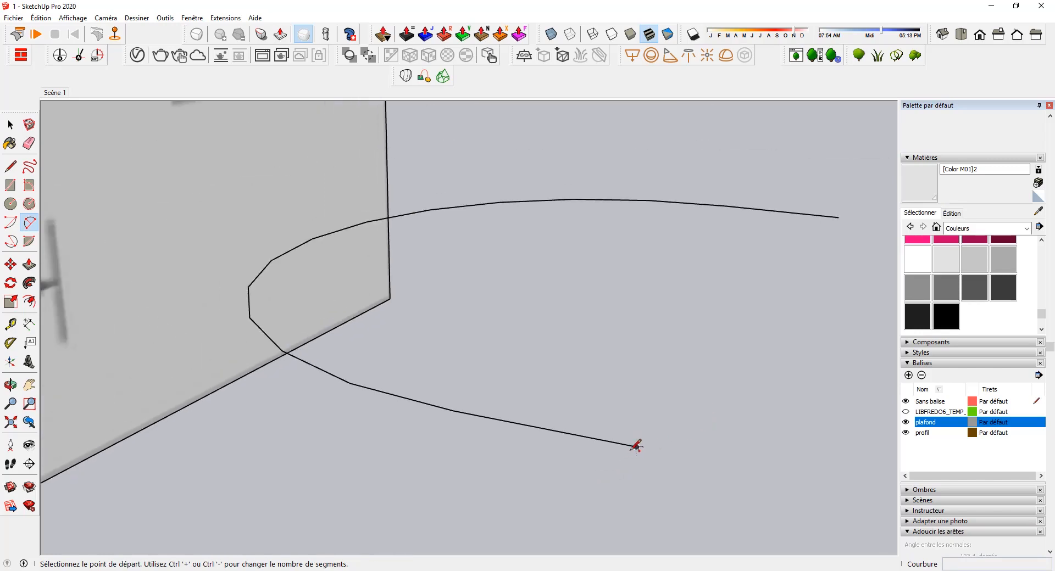
Add small semicircular arcs curling inward at both open ends of the base curve
click(636, 446)
double_click(611, 476)
middle_drag(711, 424, 643, 310)
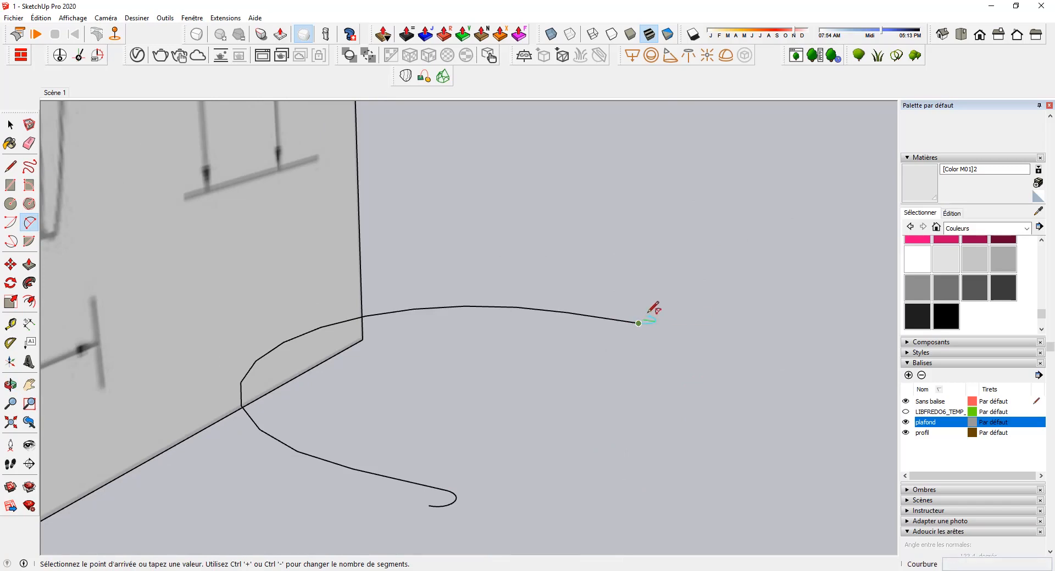
middle_drag(617, 400, 555, 412)
scroll(409, 412, down, 3)
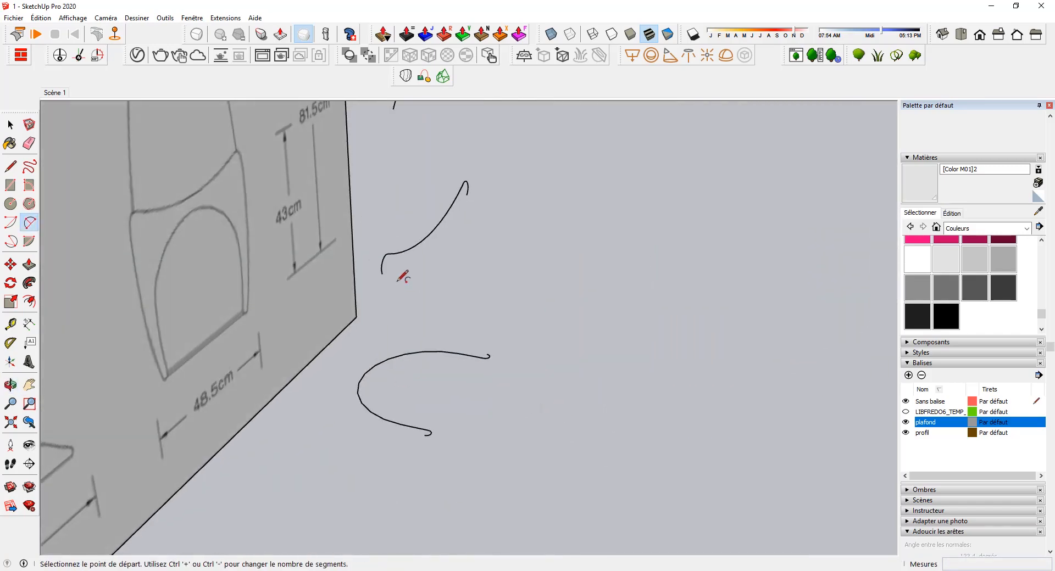
Move the backrest's top arc about 0.15 m back towards the drawing along the green axis
middle_drag(403, 278, 467, 239)
key(space)
click(456, 192)
click(11, 264)
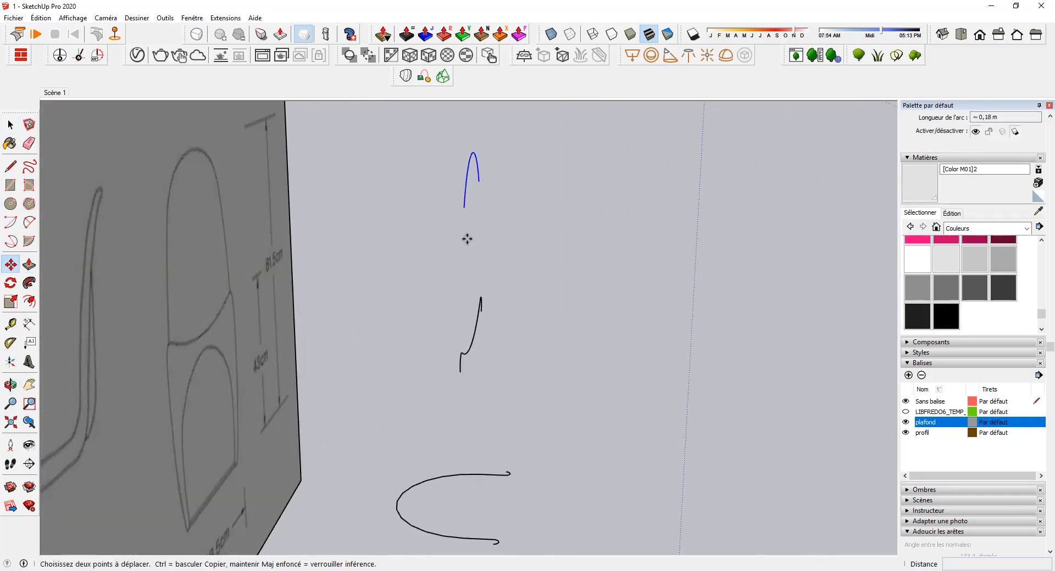
click(464, 207)
click(304, 205)
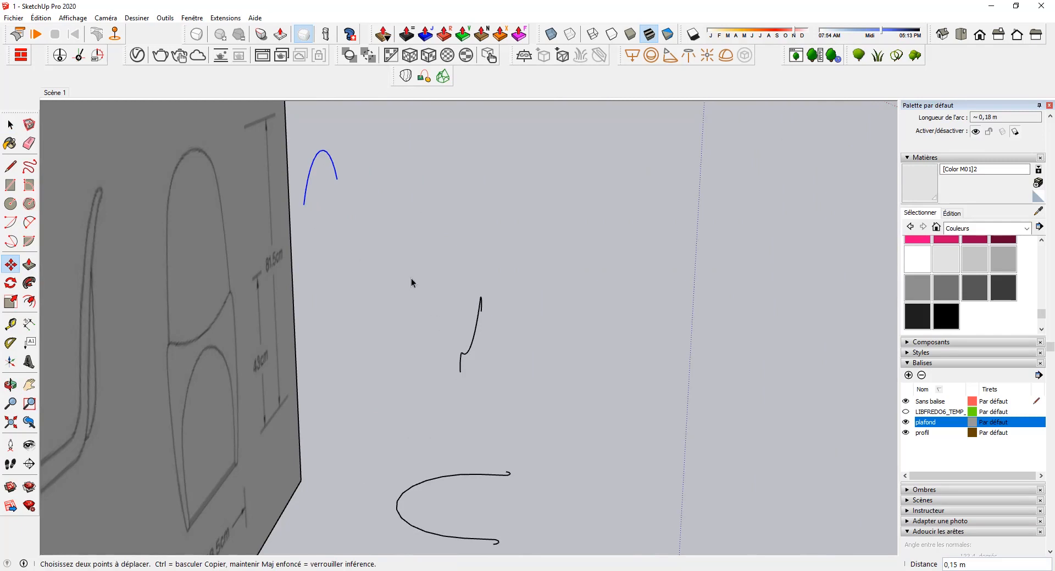
Copy the seat curve with its rounded ends about 0.11 m towards the drawing along the green axis
key(space)
drag(412, 268, 545, 426)
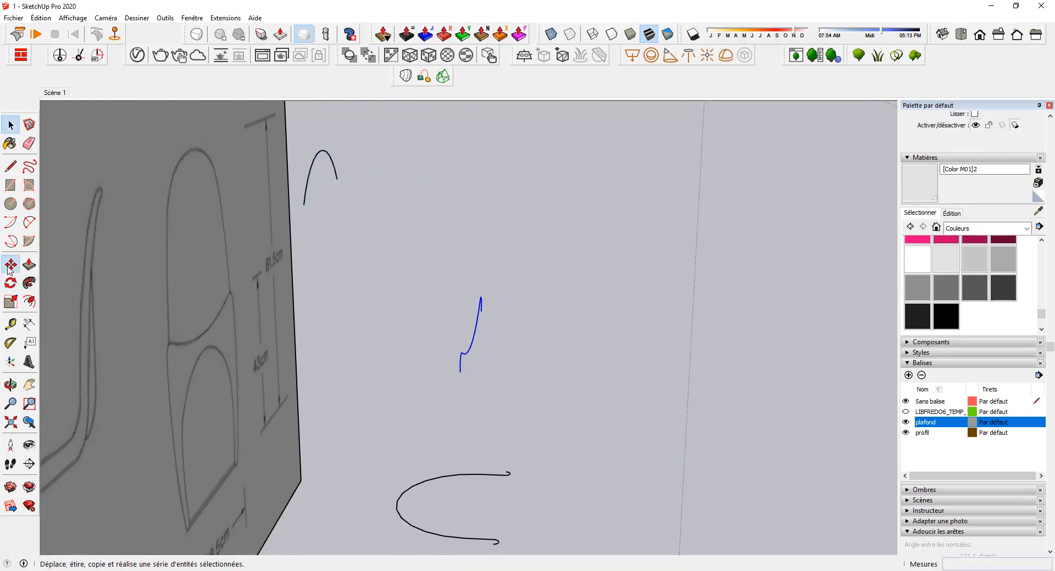
click(10, 265)
key(ctrl)
click(461, 369)
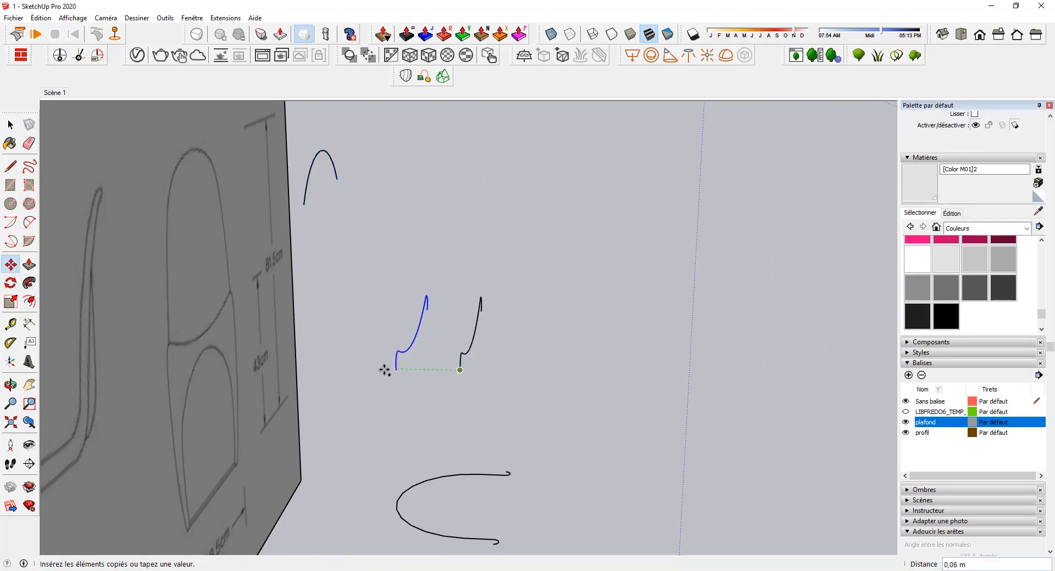
click(344, 369)
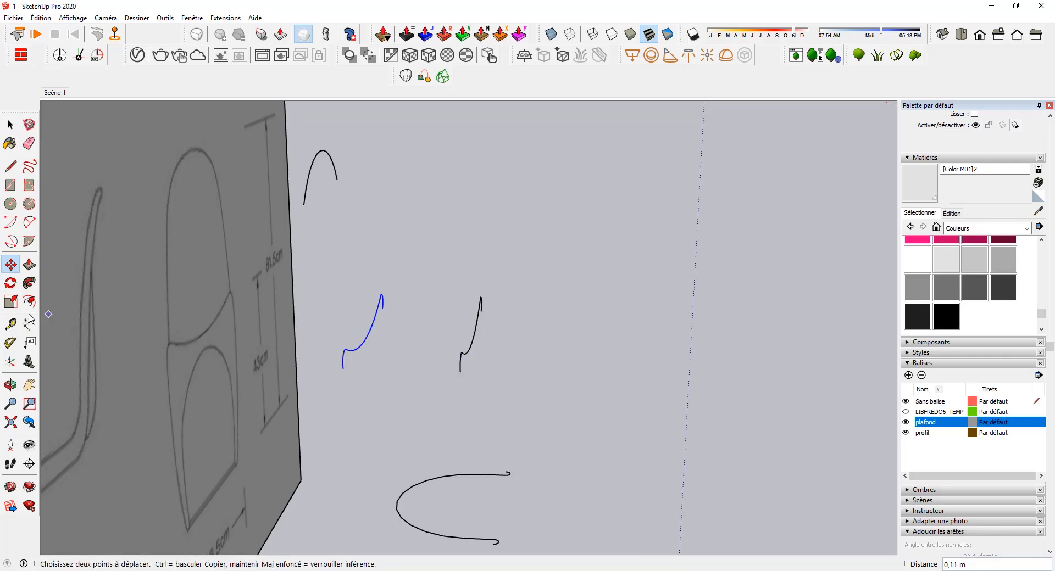
Try to rotate the copied seat curve around the green axis from its lower end
click(11, 283)
key(Left)
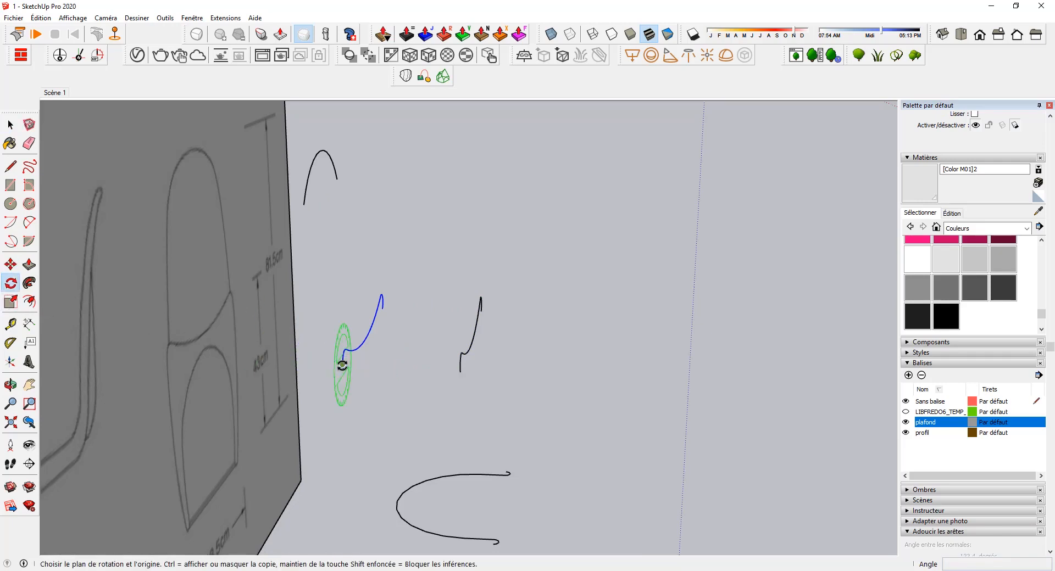
click(342, 367)
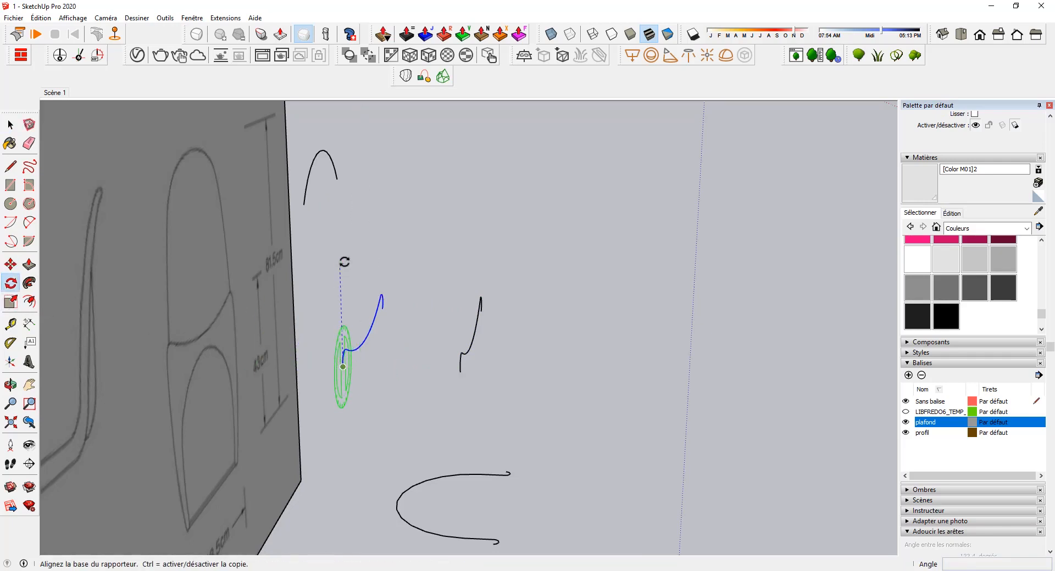
click(340, 264)
click(362, 257)
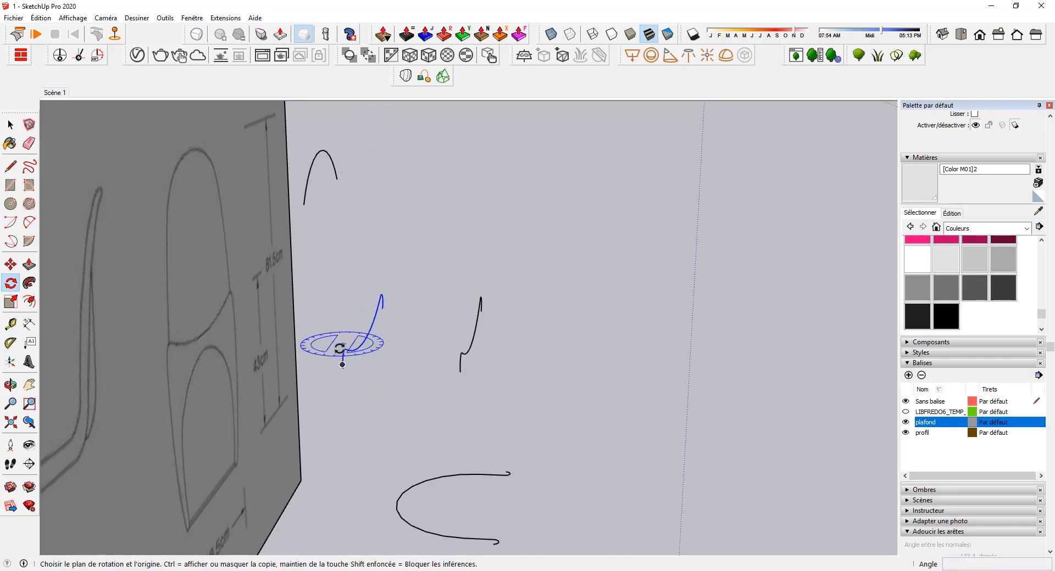
Rotate the copied seat curve around the red axis from its lower end so that it leans away from the drawing
key(Right)
click(342, 369)
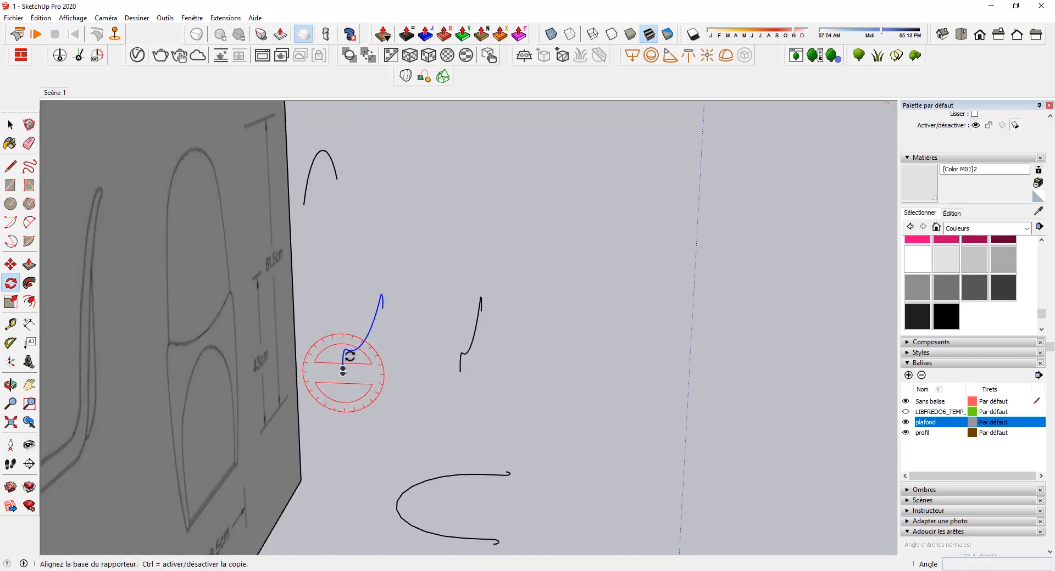
click(341, 279)
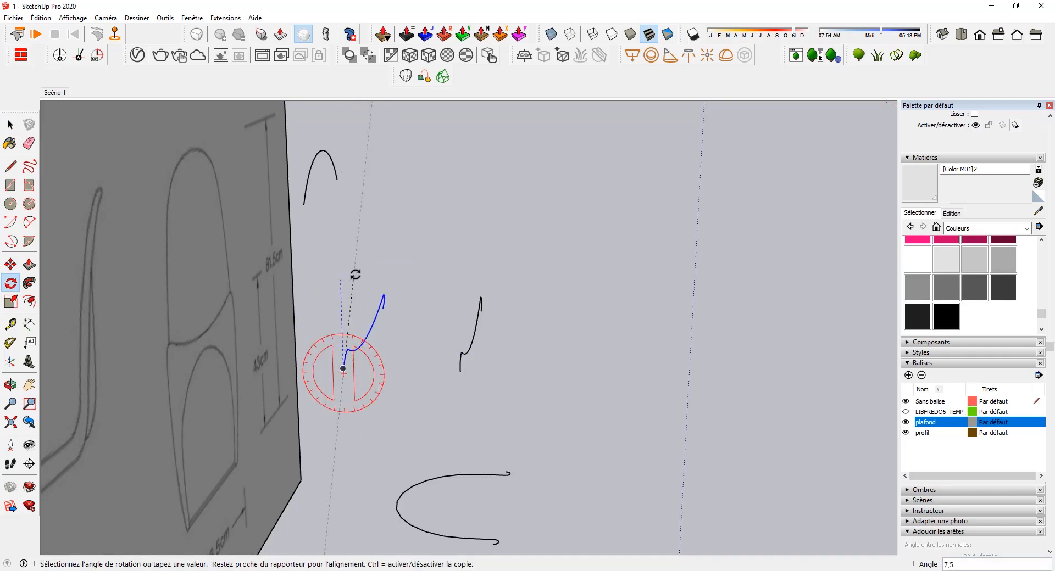
click(387, 298)
middle_drag(395, 386, 328, 382)
scroll(329, 383, down, 2)
key(space)
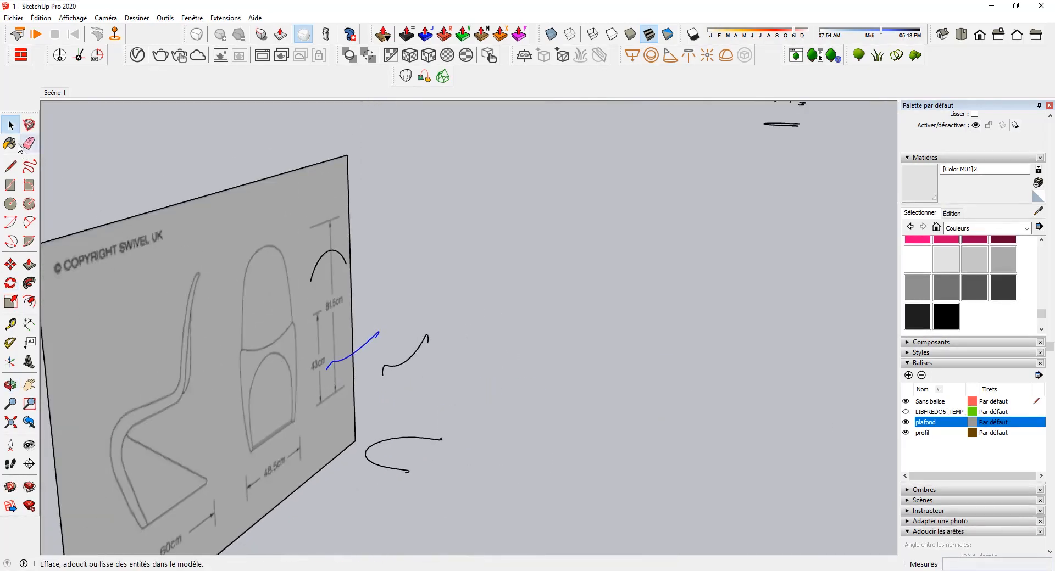
Try a Loft by Spline preview through all four profile curves together, inspect it from another angle and exit the tool
middle_drag(352, 291, 342, 252)
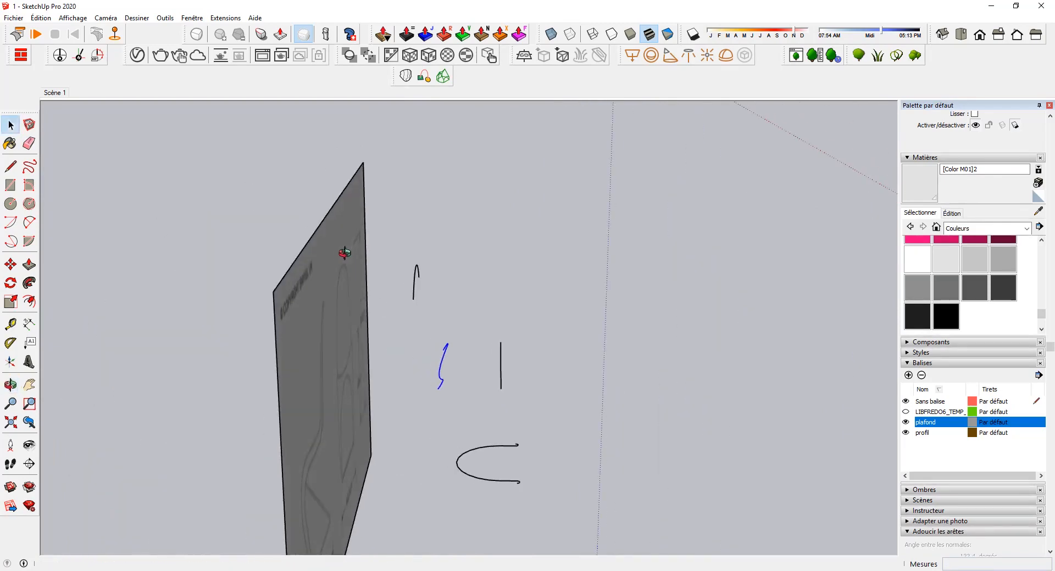
drag(389, 232, 577, 491)
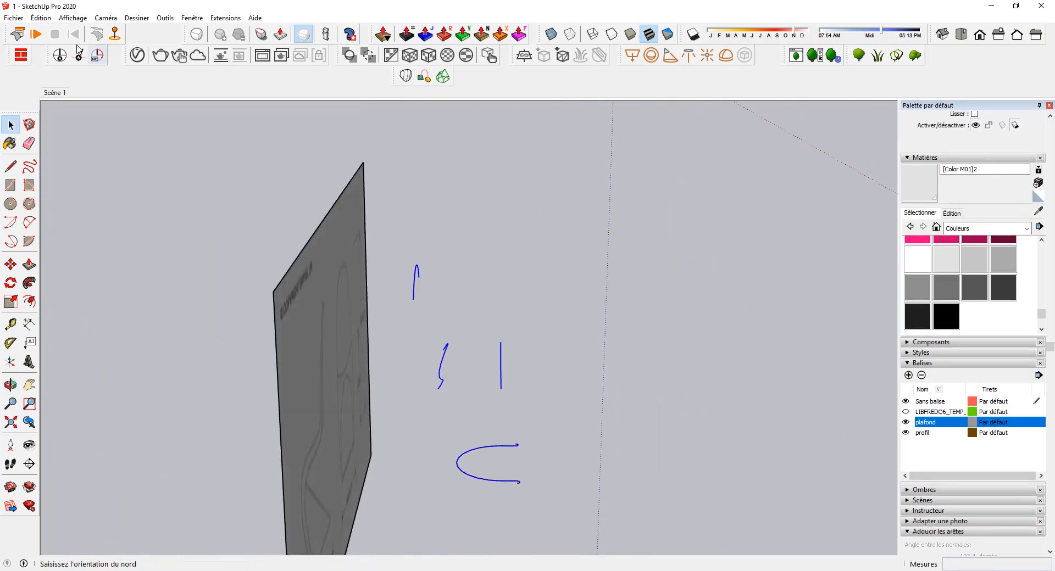
click(406, 78)
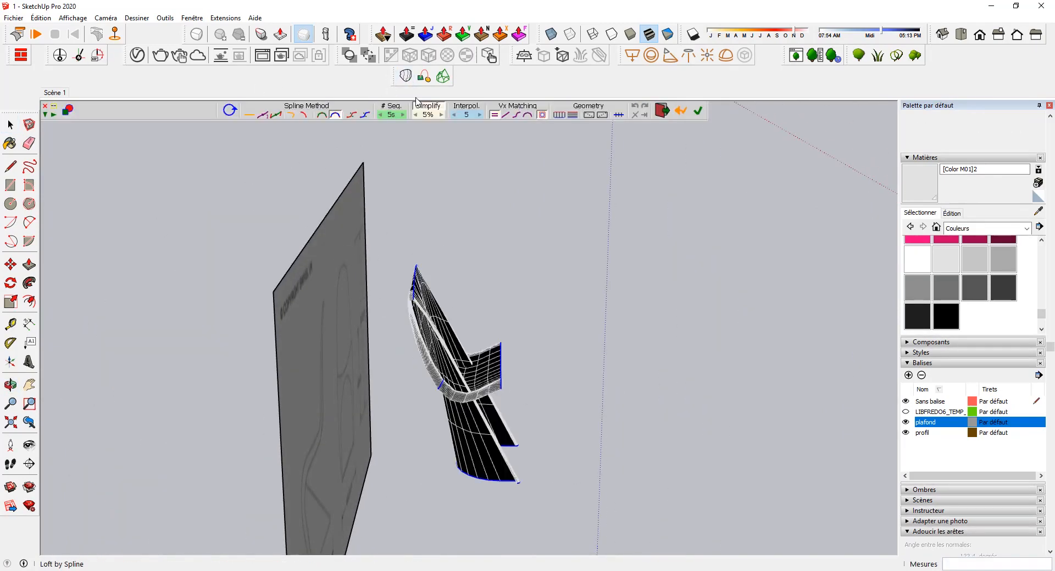
middle_drag(501, 314, 428, 339)
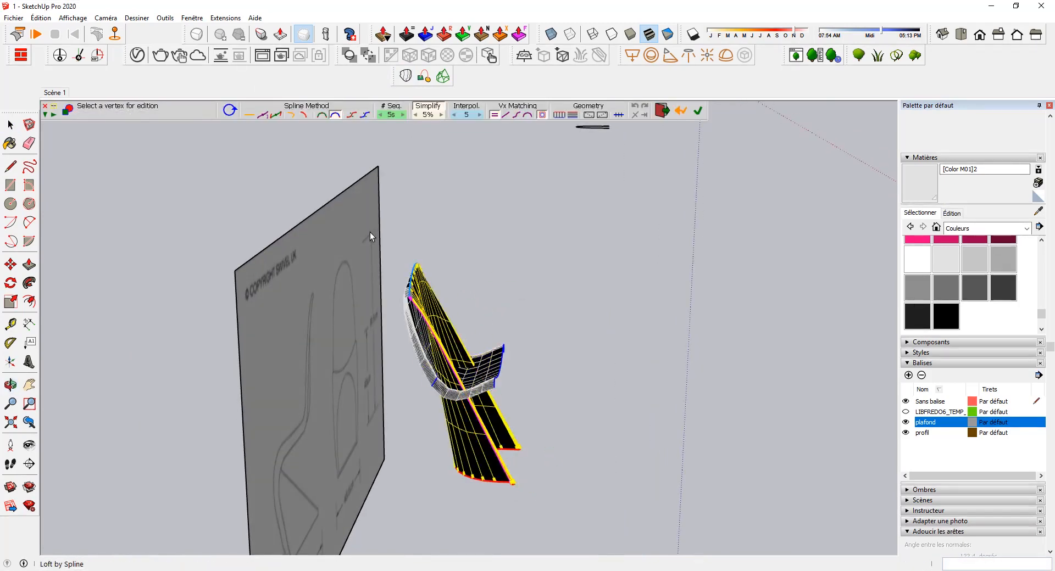
click(664, 112)
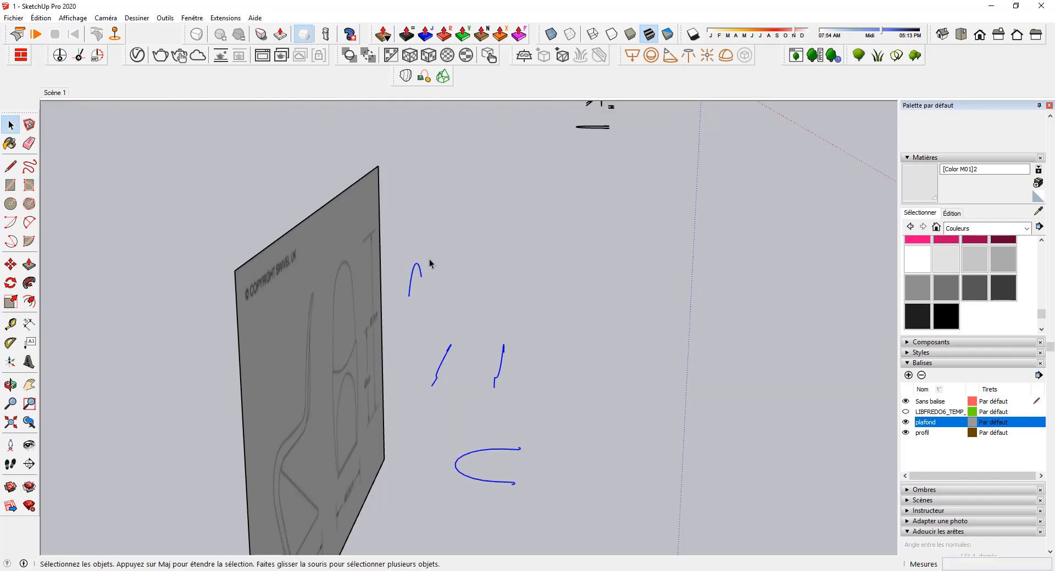
Preview a Loft by Spline through the base curve, both seat curves and the backrest curve, and inspect it from several angles
click(483, 179)
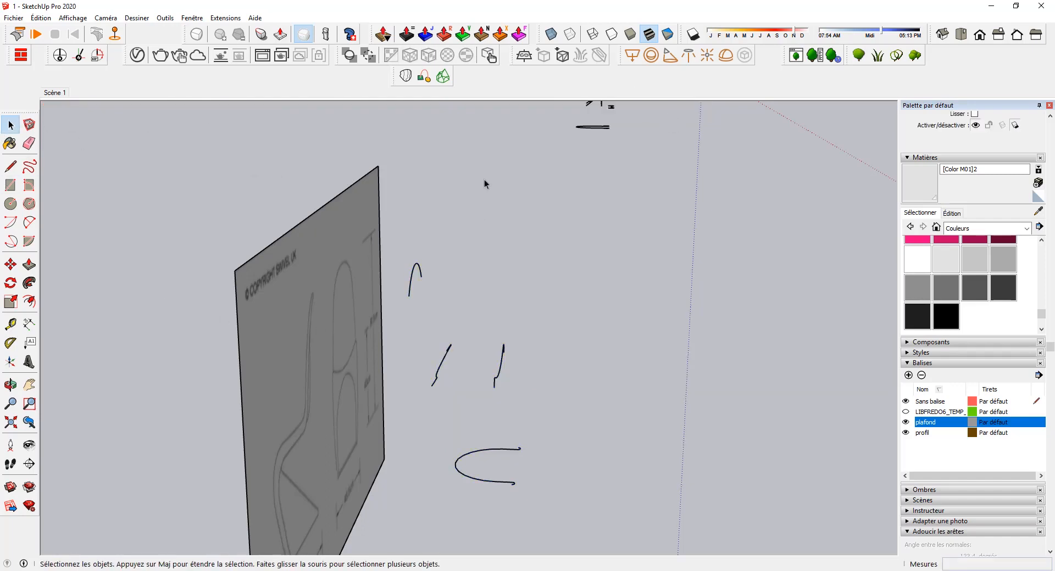
middle_drag(610, 258, 516, 292)
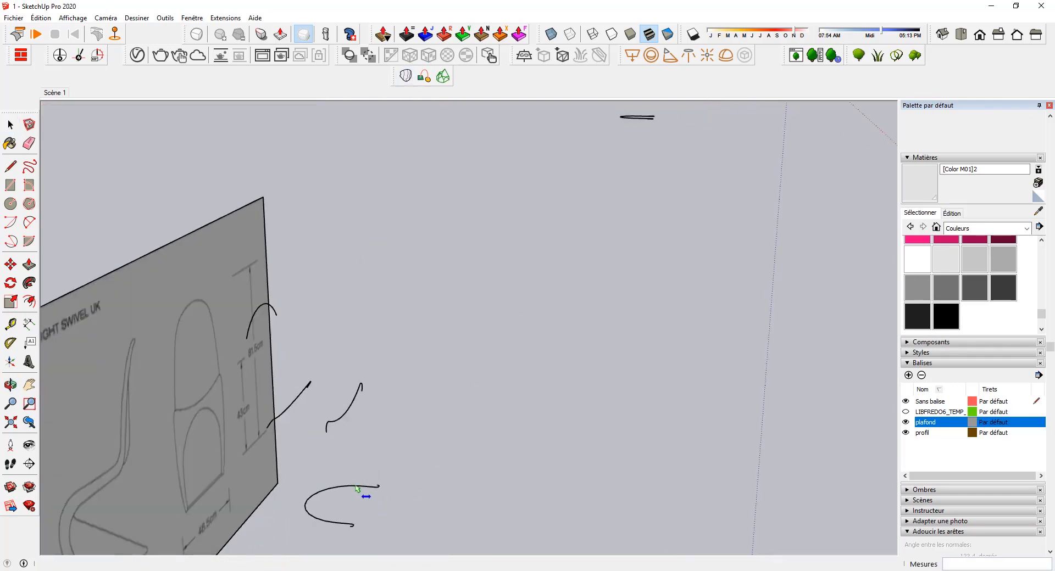
middle_drag(341, 442, 372, 174)
scroll(347, 450, up, 3)
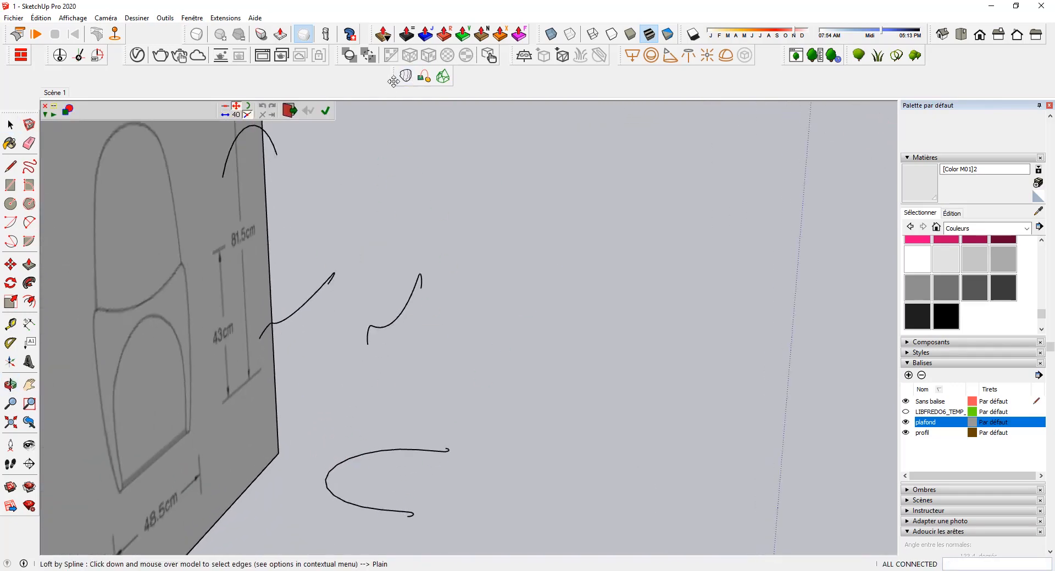
click(411, 448)
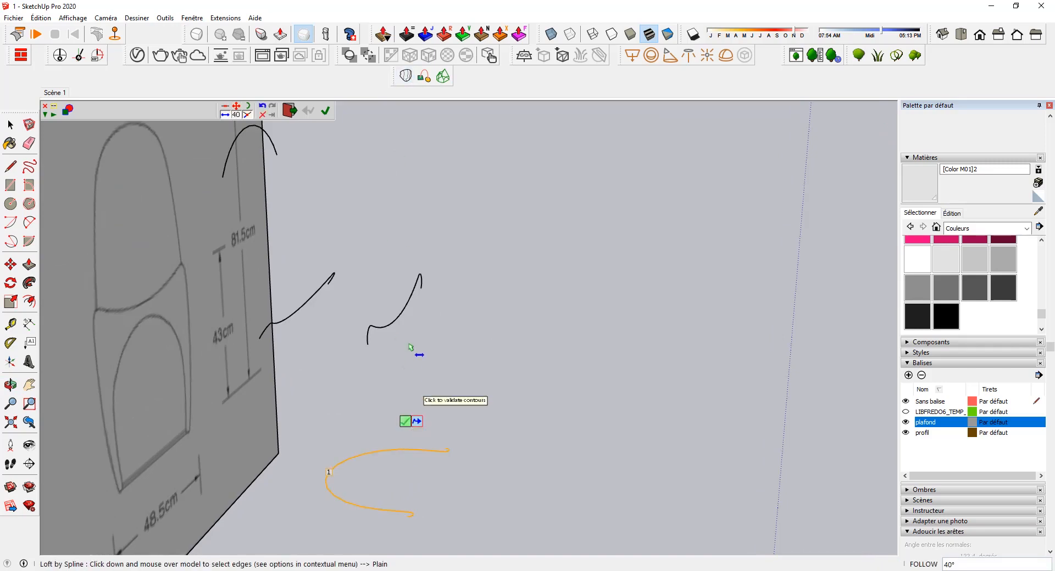
click(409, 311)
click(304, 303)
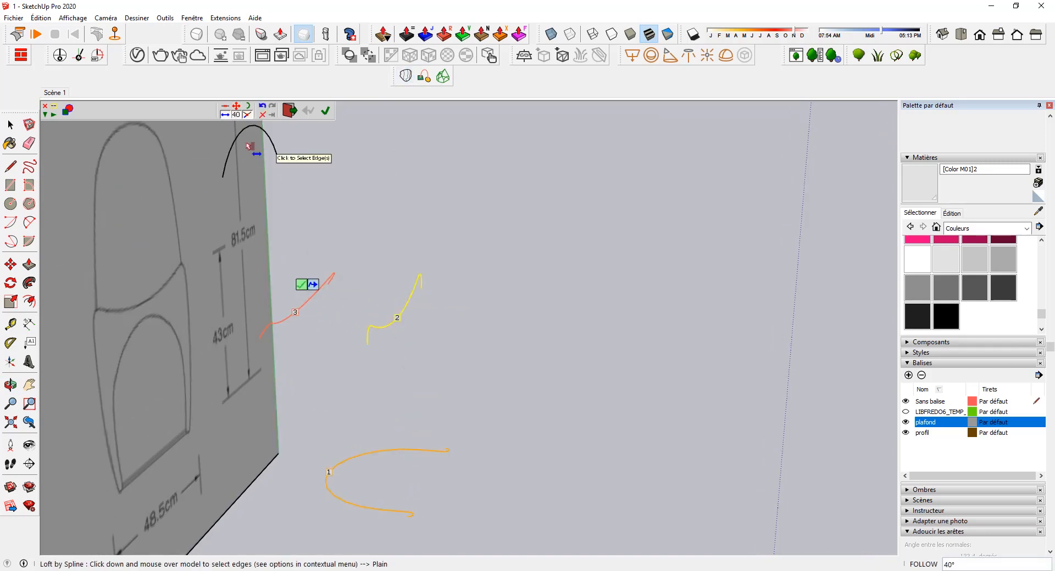
click(235, 142)
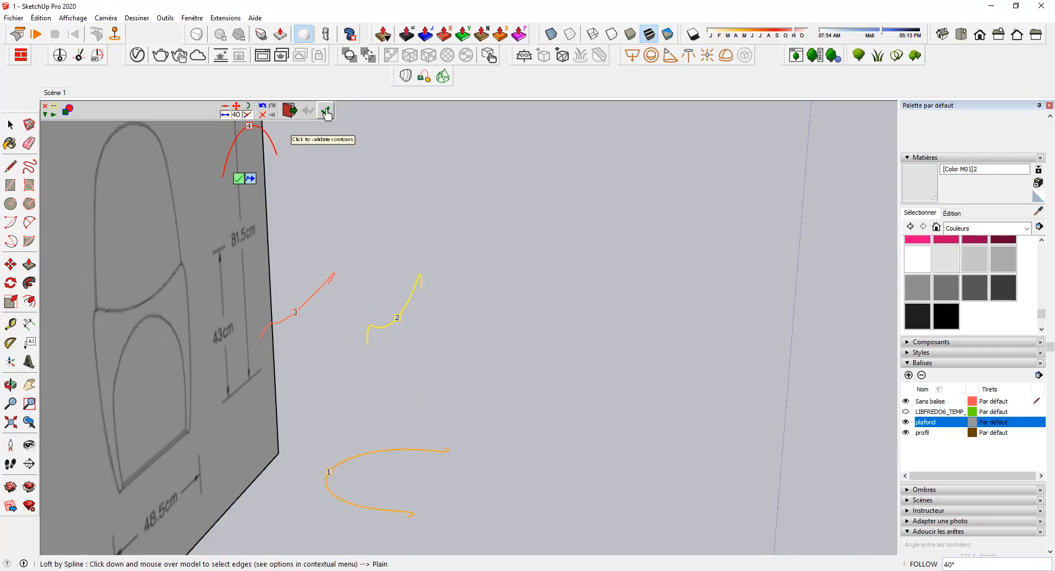
click(327, 113)
middle_drag(416, 334, 392, 329)
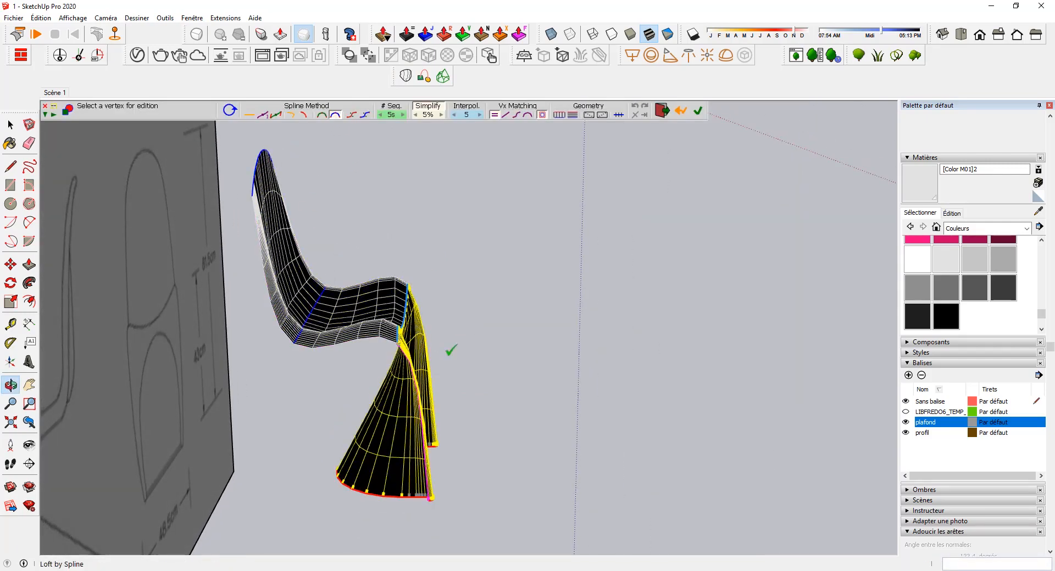
middle_drag(356, 341, 278, 365)
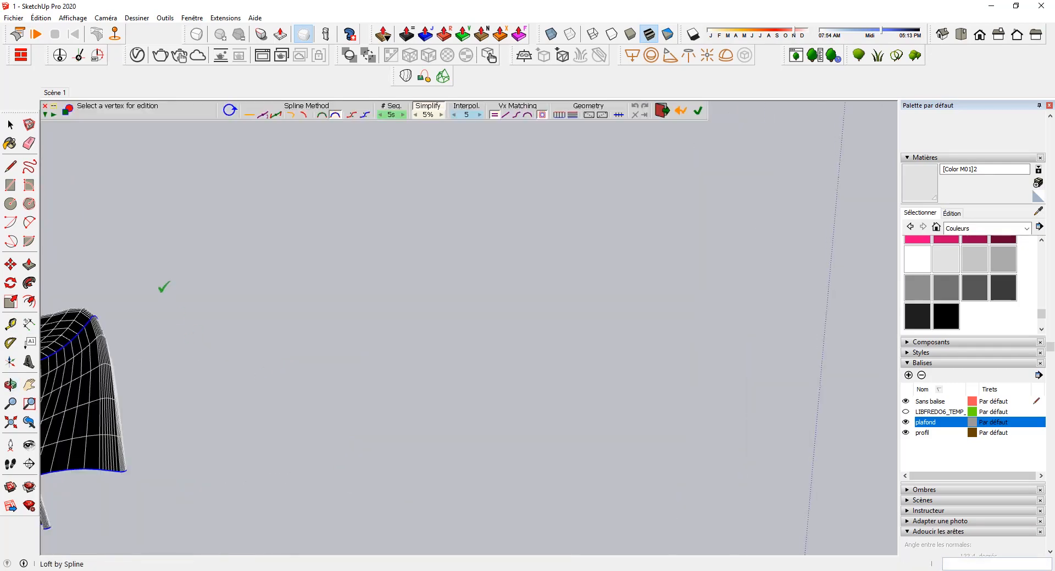
middle_drag(162, 287, 339, 234)
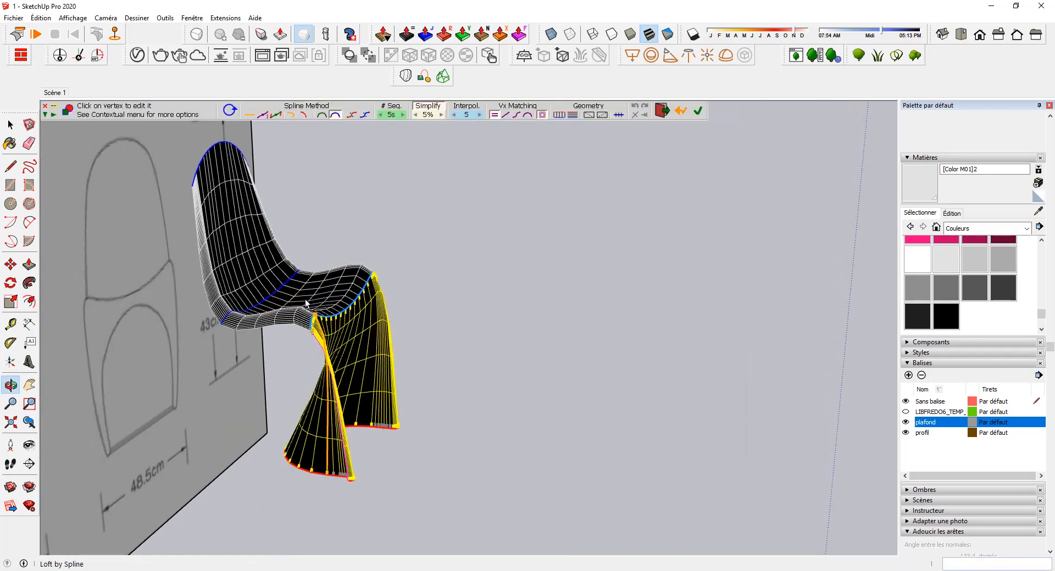
Compare several spline methods on the four-curve loft preview, raise the segment count to 15 and exit the tool
click(302, 116)
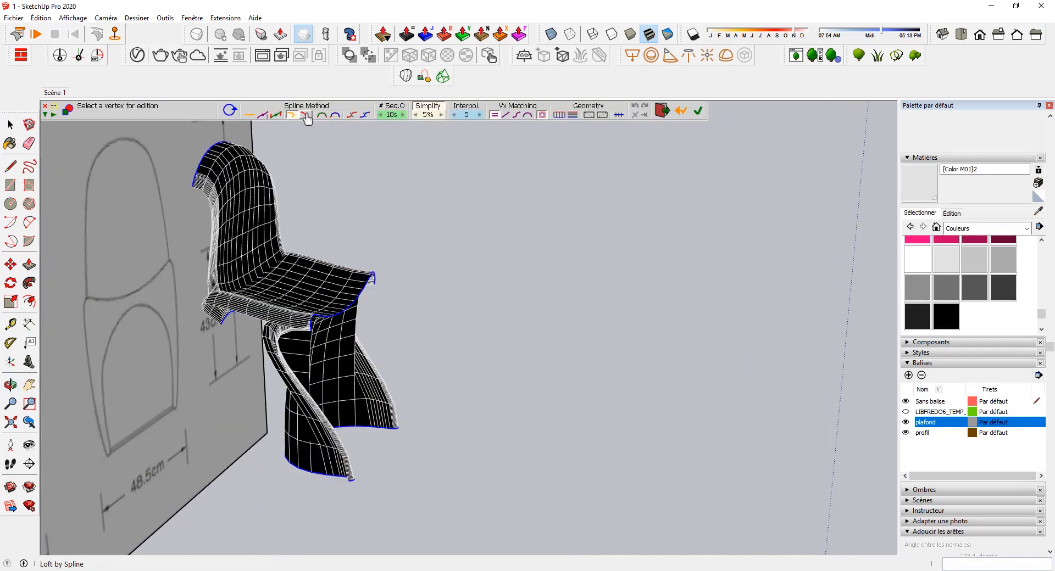
click(305, 115)
click(335, 116)
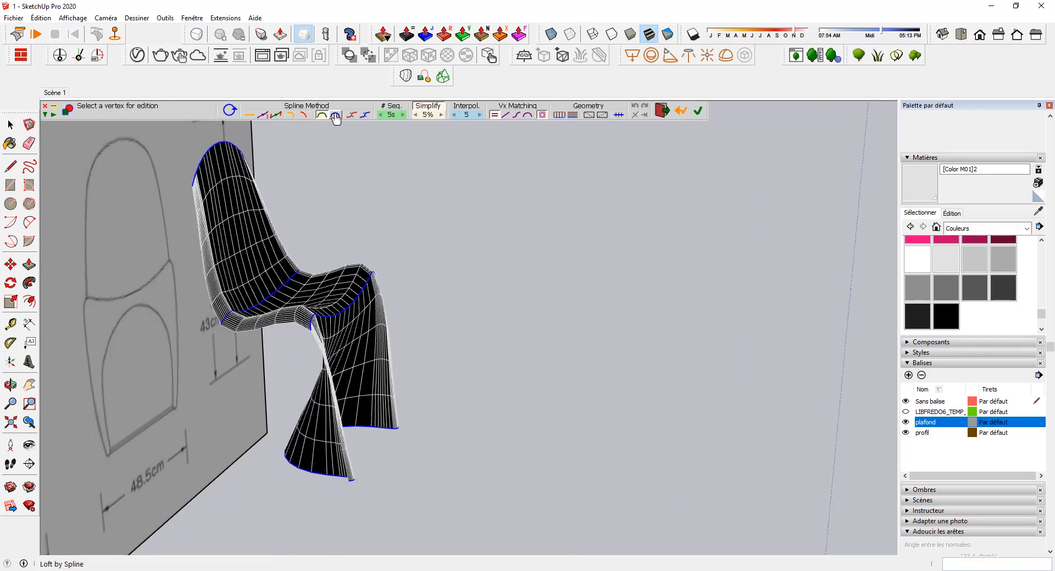
click(335, 116)
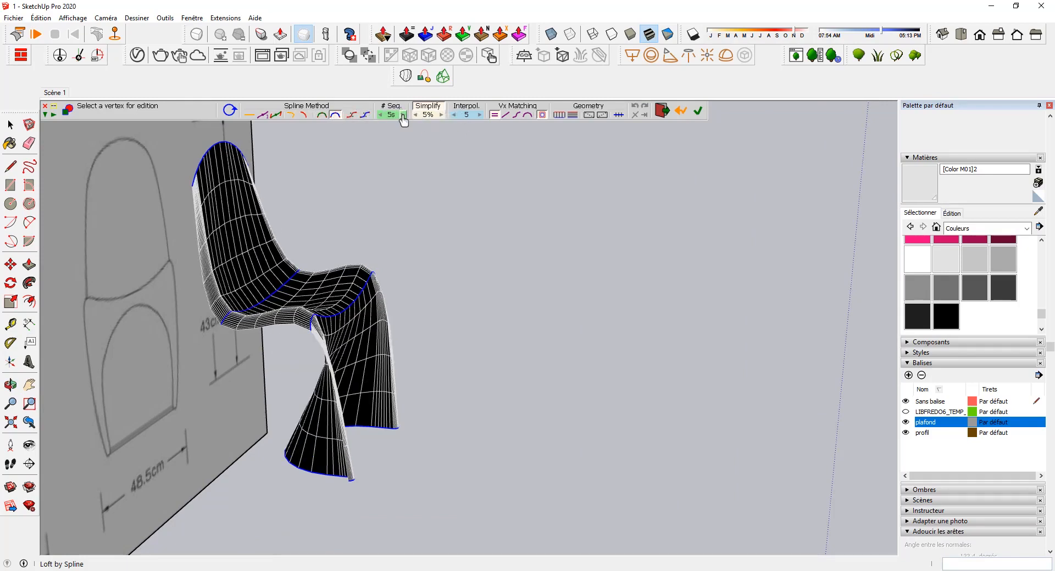
click(403, 114)
click(402, 115)
middle_drag(279, 332, 280, 332)
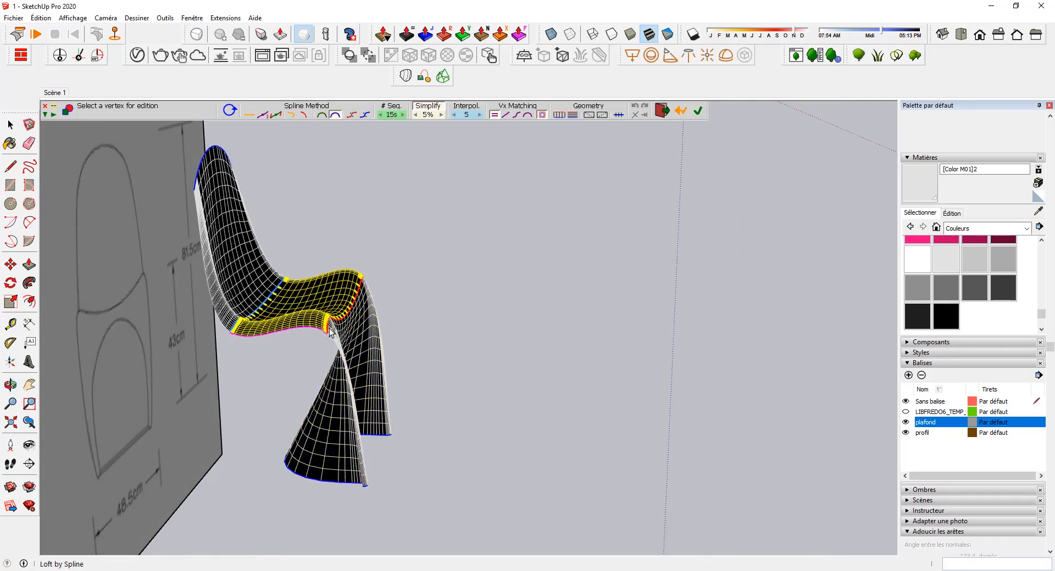
click(663, 112)
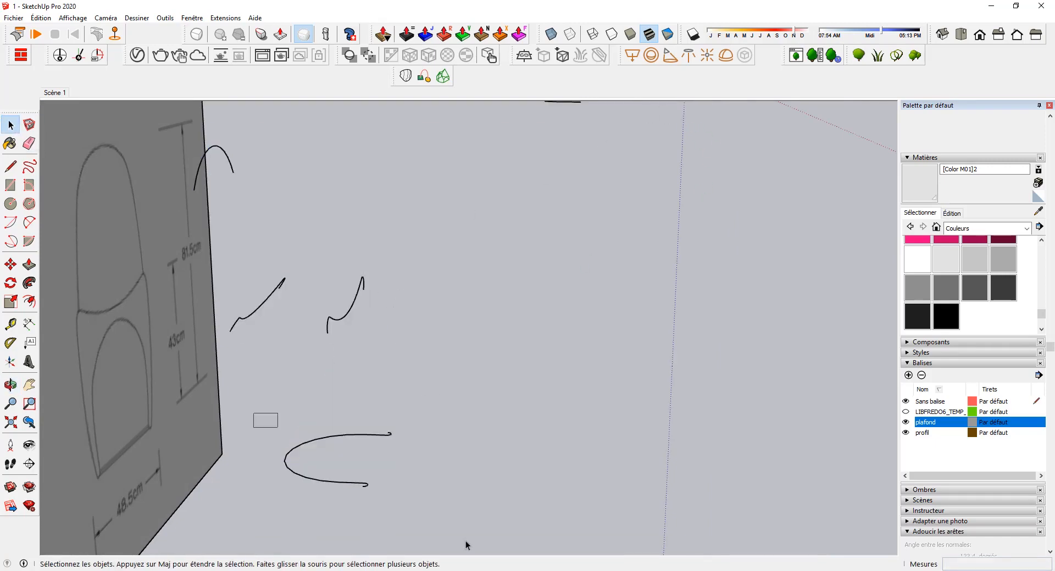
Copy the front seat curve about 0.01 m towards the drawing from its lower end
click(341, 483)
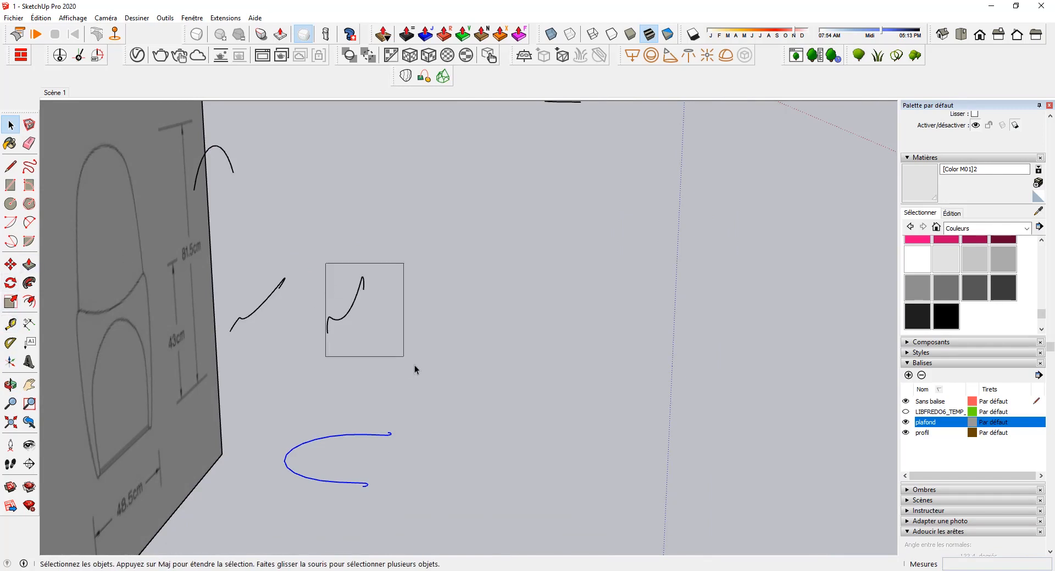
click(336, 318)
key(m)
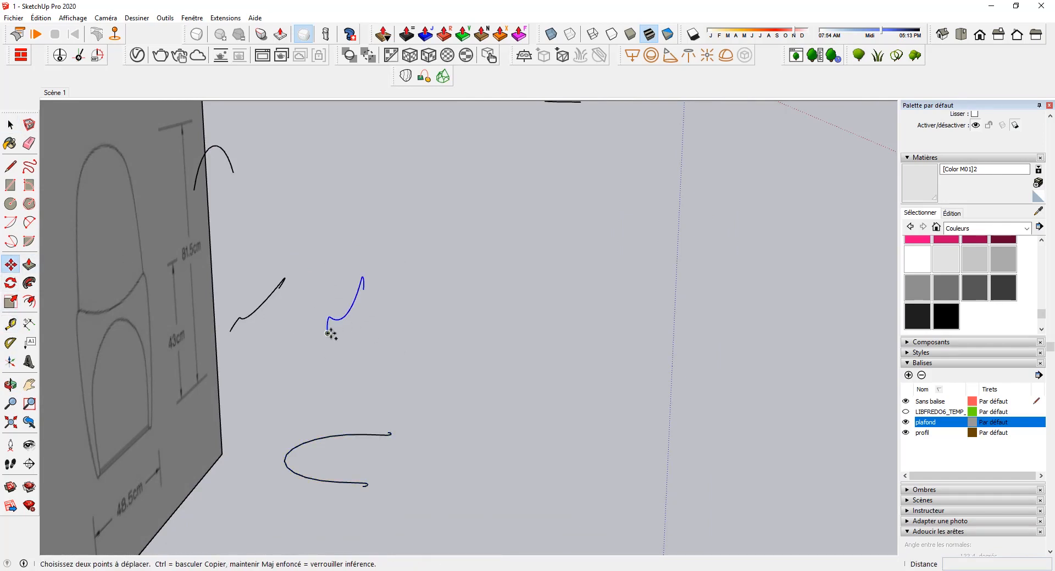
ctrl+click(328, 333)
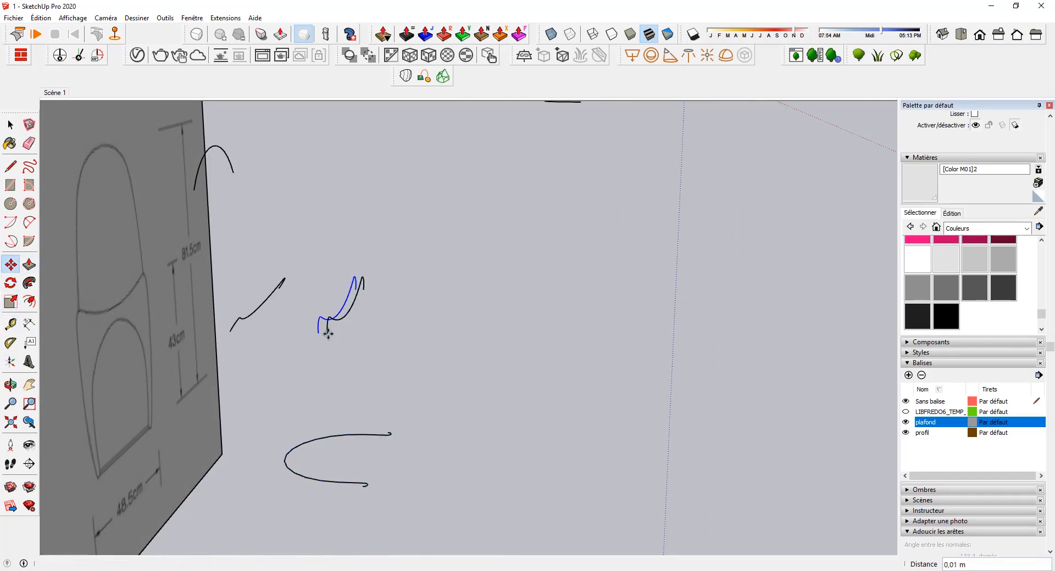
click(319, 332)
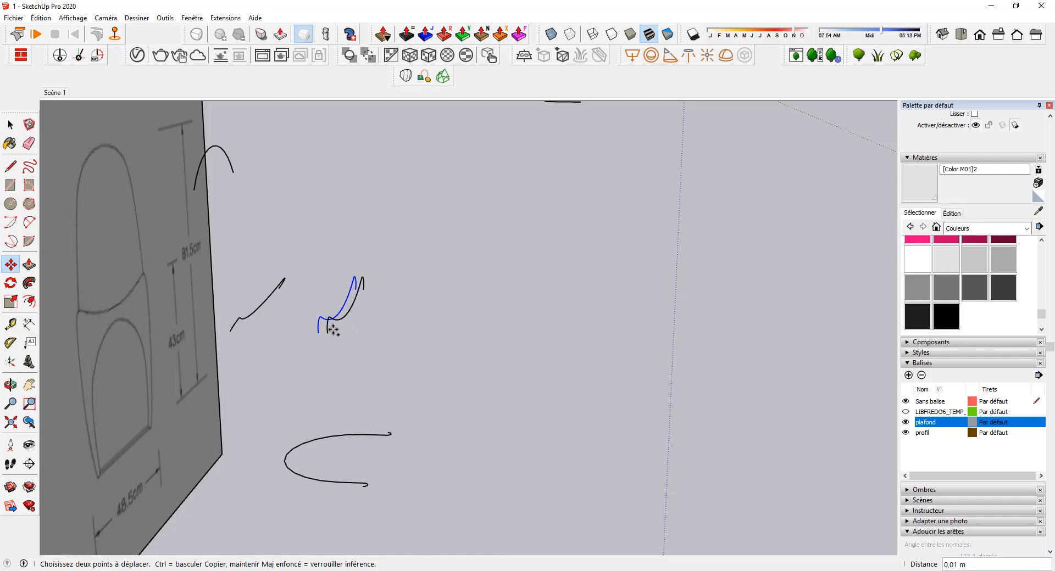
key(space)
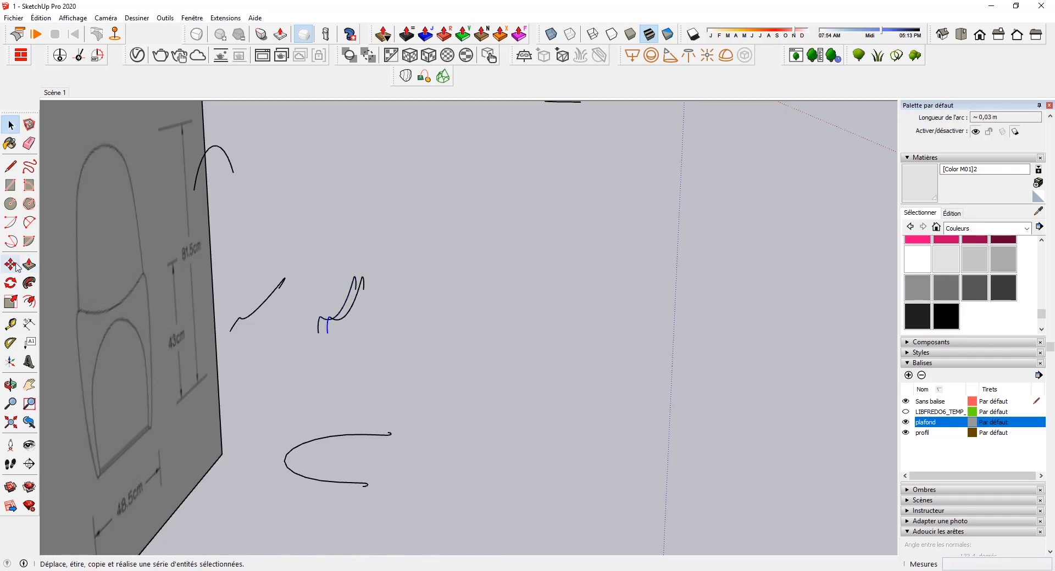
Rotate the original front seat curve around the red axis from its lower end so that it tips forward, away from the drawing
click(12, 265)
key(space)
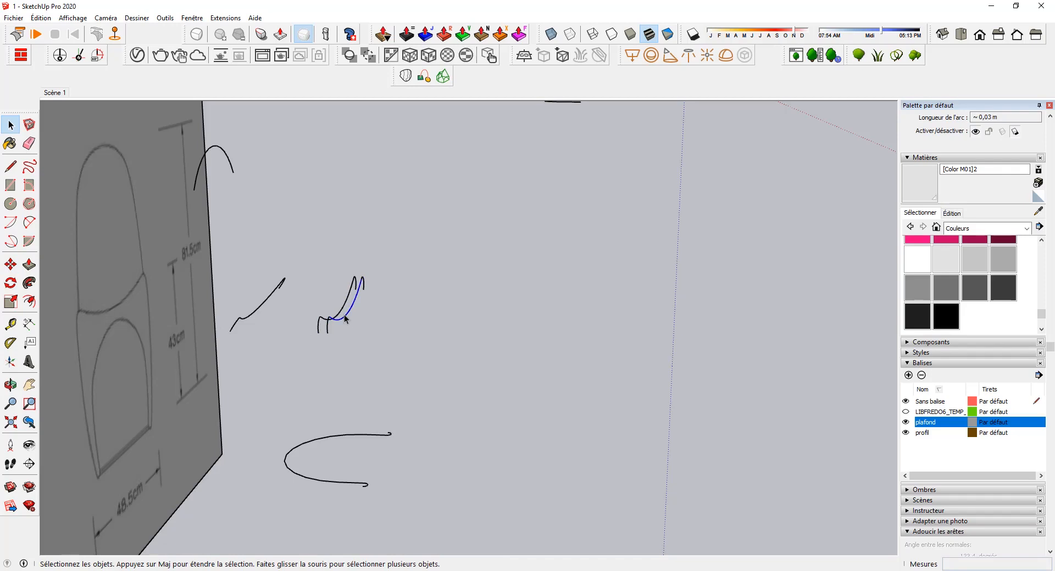
click(345, 313)
click(10, 283)
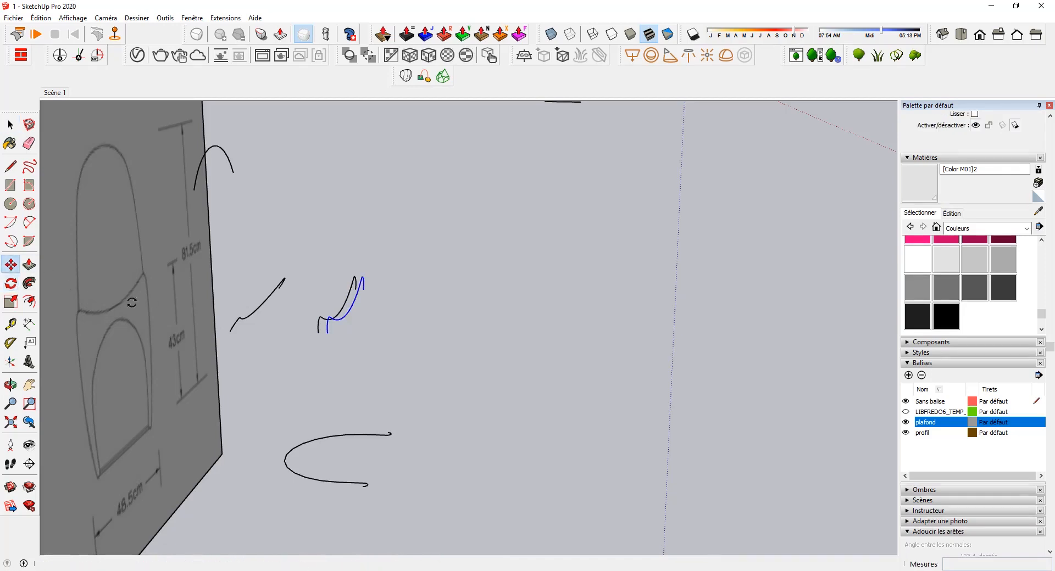
key(Left)
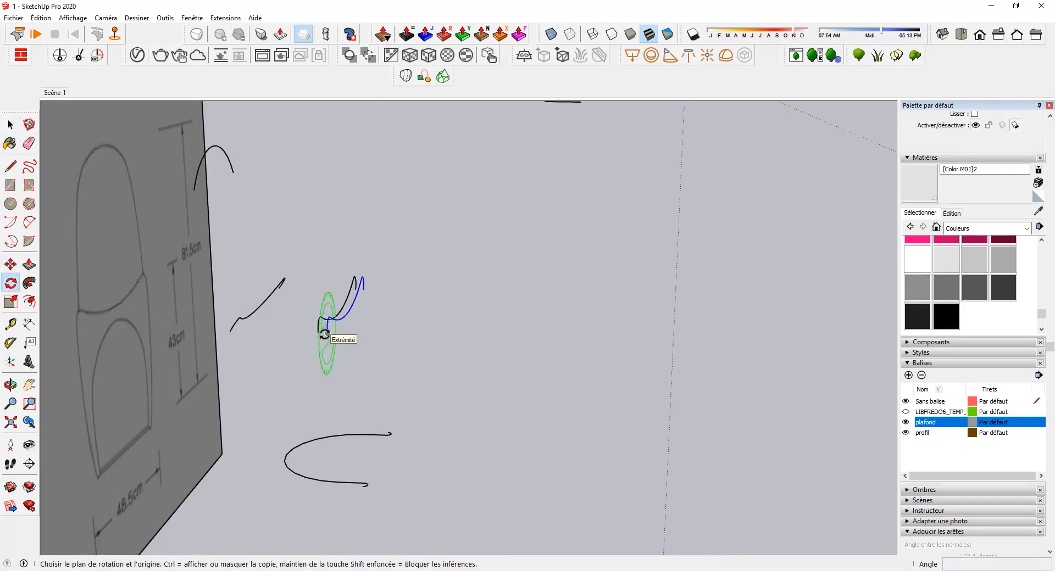
key(Right)
click(328, 333)
click(361, 216)
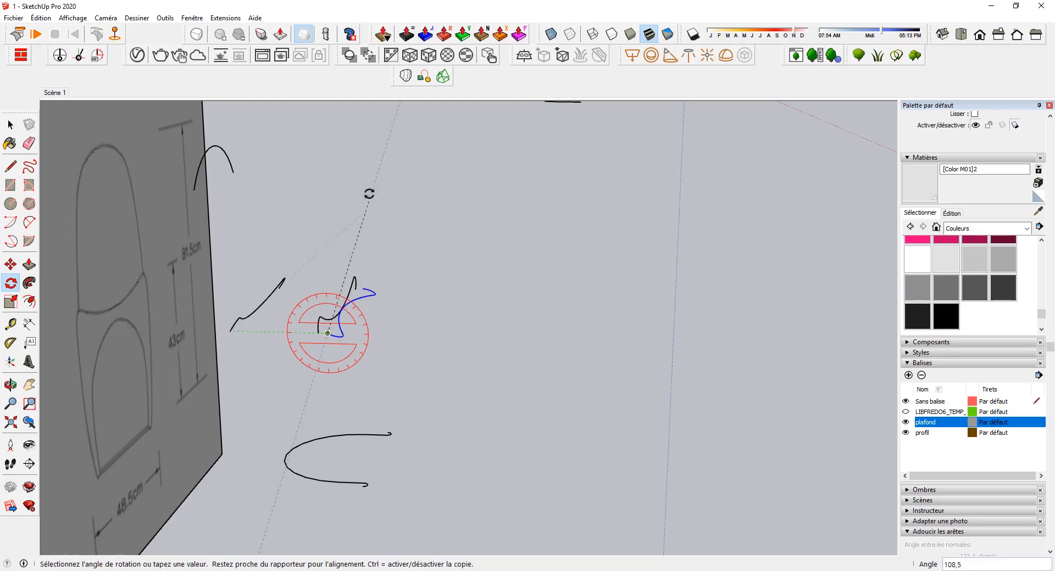
middle_drag(238, 158, 403, 285)
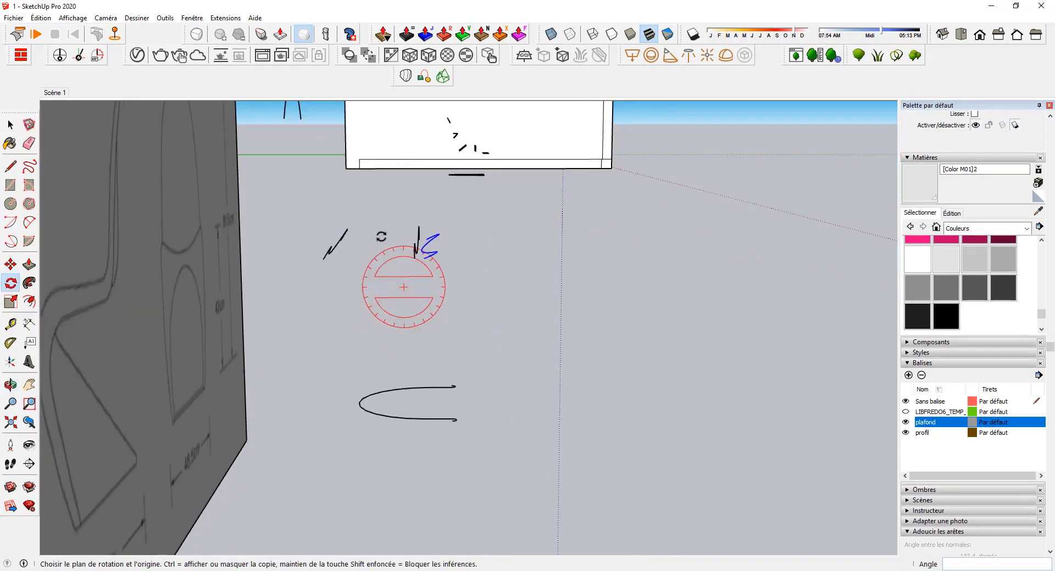
click(10, 125)
Preview a Loft by Spline through five profiles: the base, the rotated front curve, its upright copy, the rear seat curve and the backrest
mouse_move(586, 304)
middle_down()
mouse_move(292, 308)
mouse_move(385, 258)
middle_up()
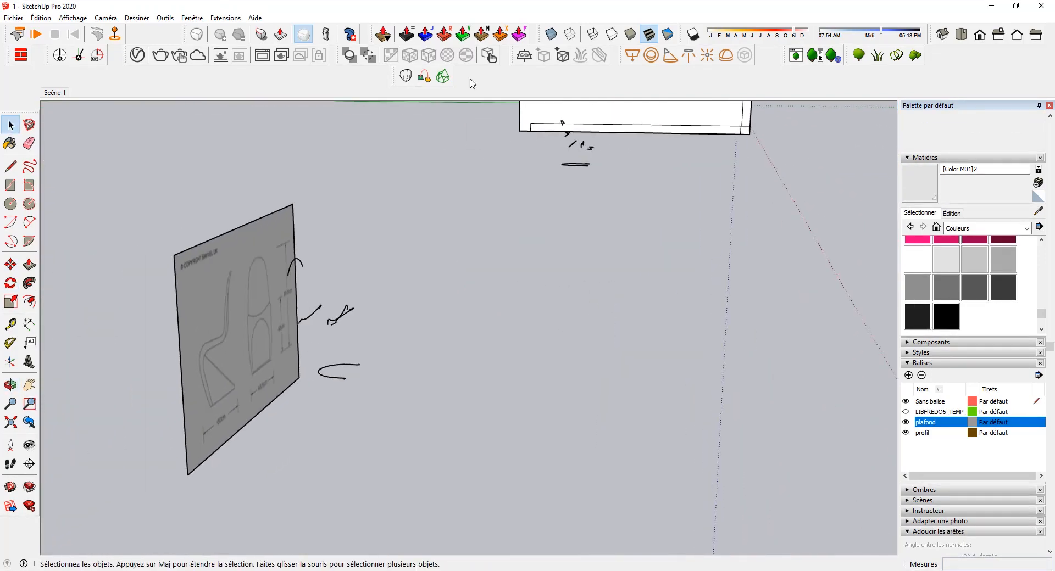
click(405, 77)
scroll(353, 460, up, 2)
click(329, 377)
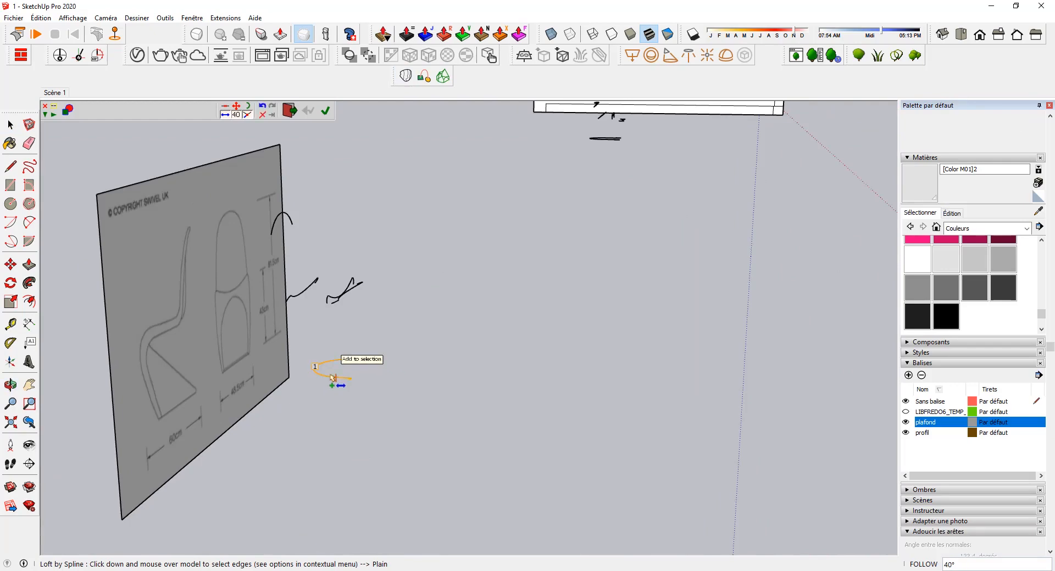
middle_drag(343, 310, 384, 314)
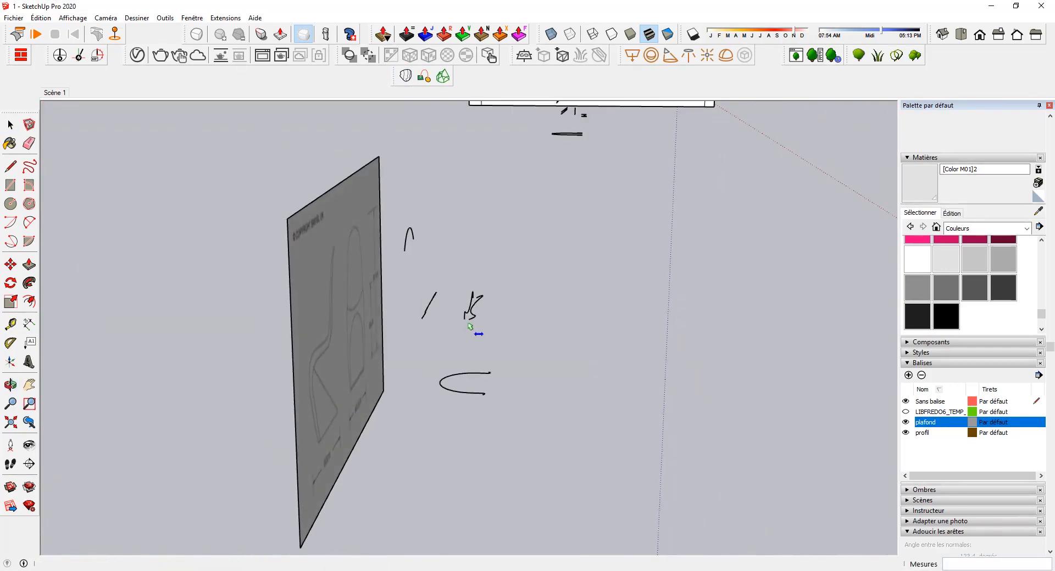
scroll(476, 308, up, 2)
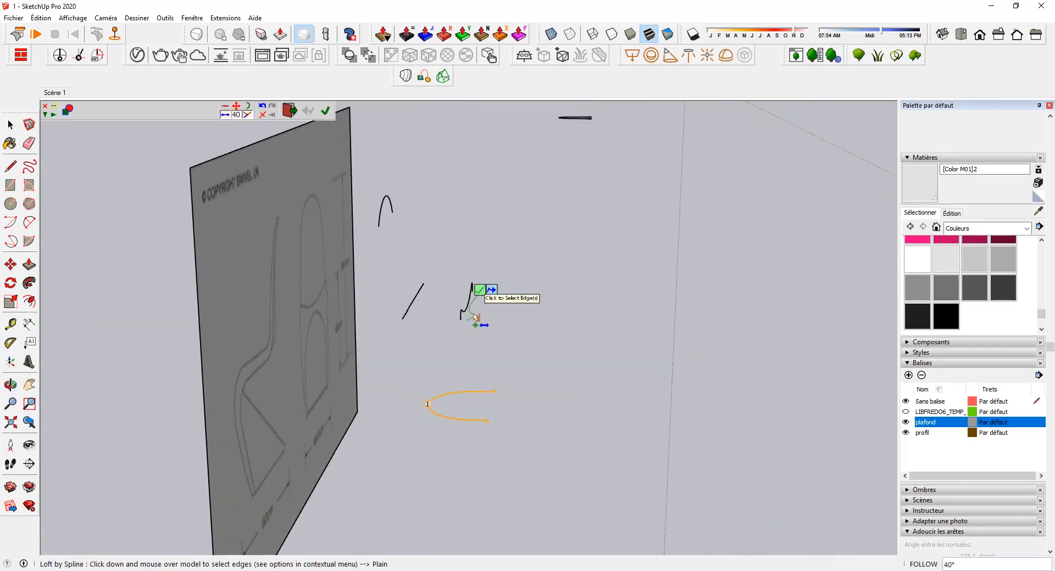
click(465, 313)
click(408, 307)
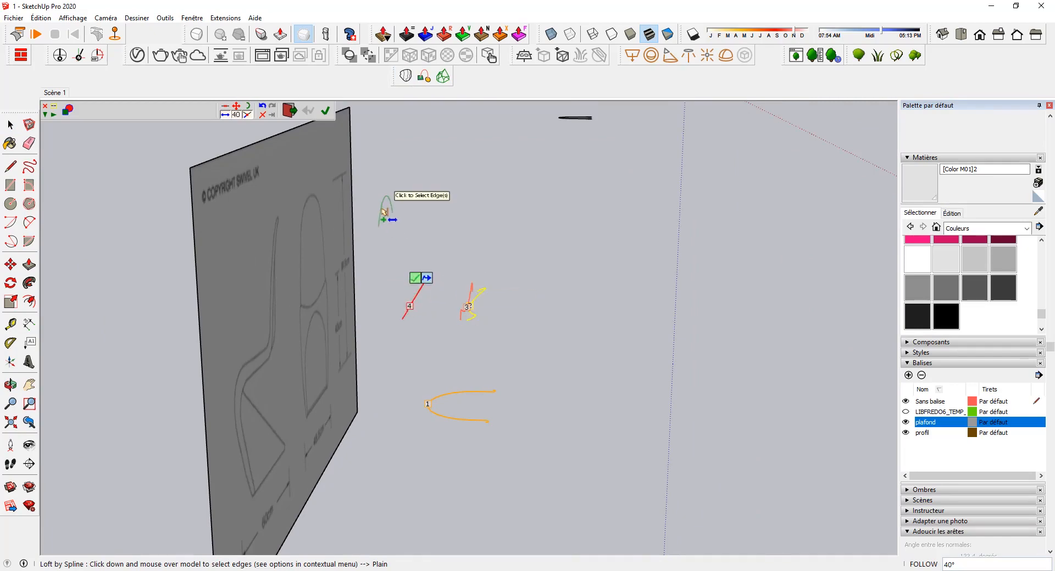
click(381, 215)
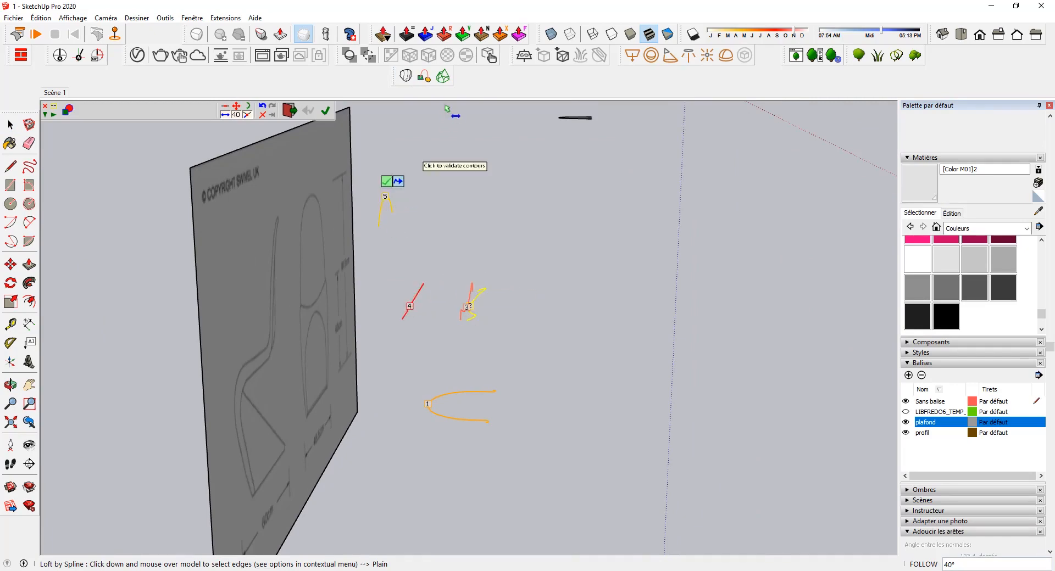
click(327, 113)
Compare two spline methods on the five-curve loft preview and exit the tool
scroll(497, 335, up, 3)
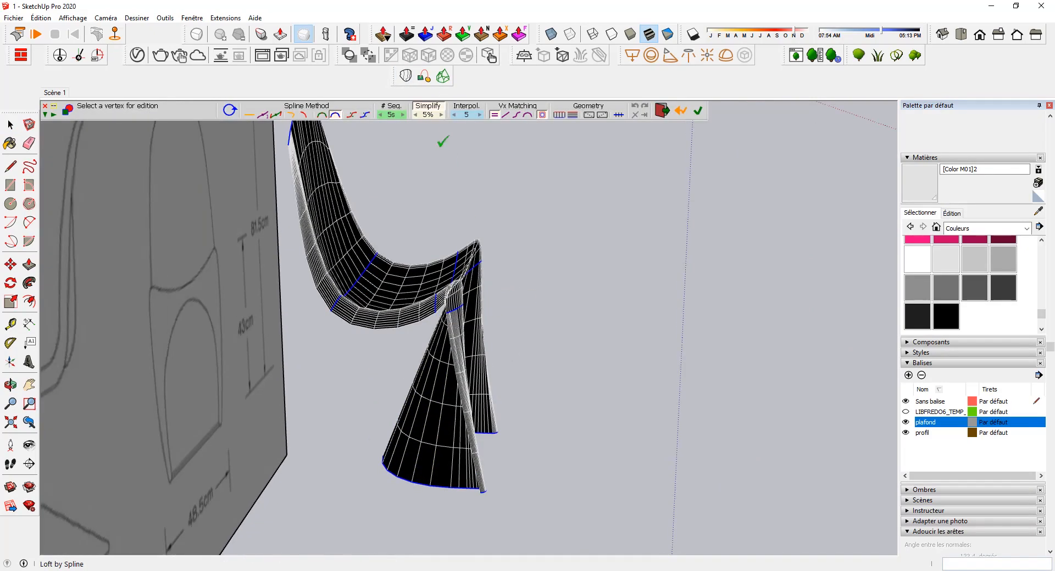
click(322, 115)
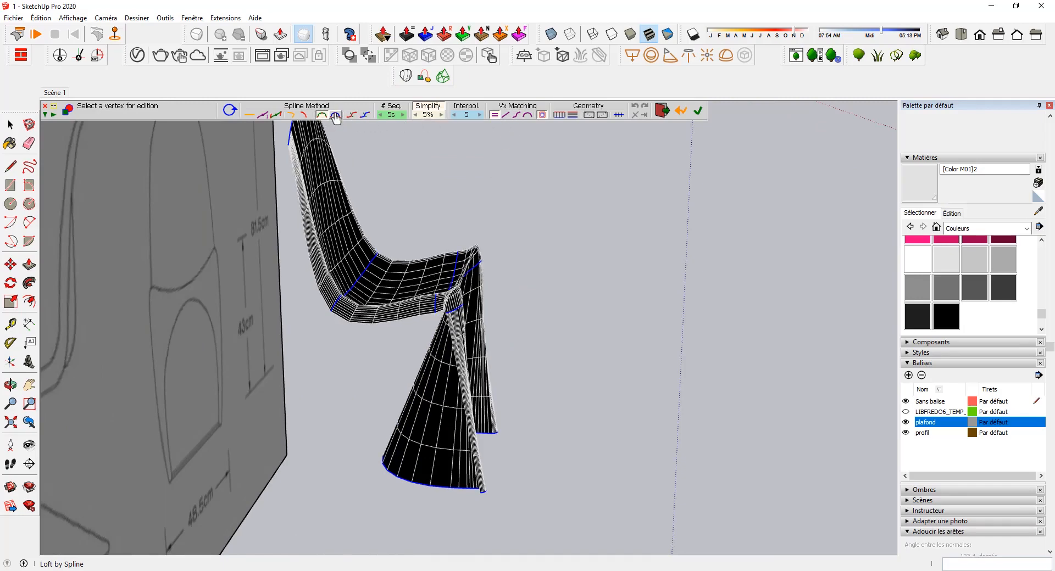
click(335, 114)
click(661, 113)
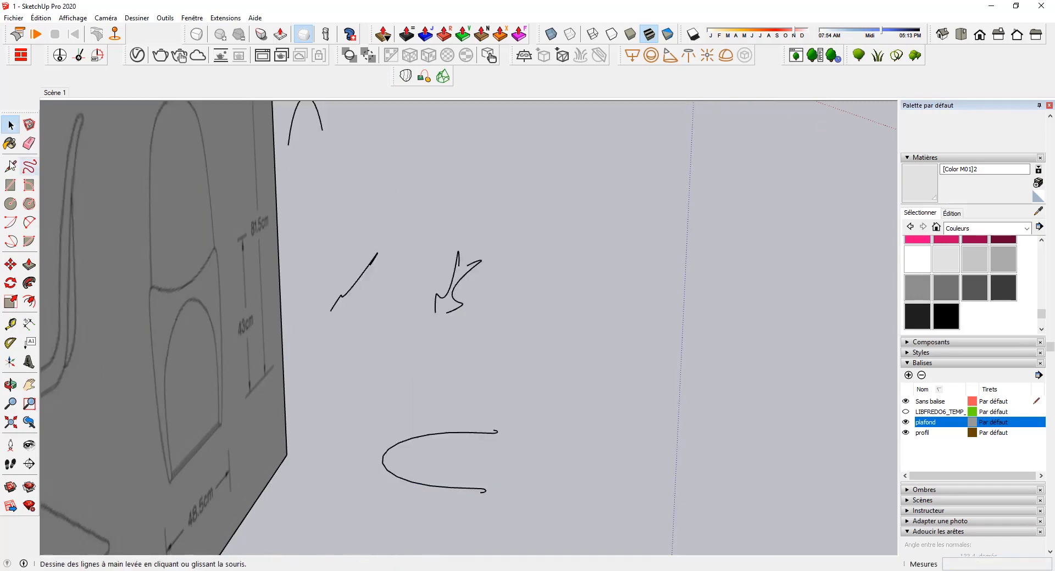
Move the tipped front seat curve down so it sits below its upright copy
key(space)
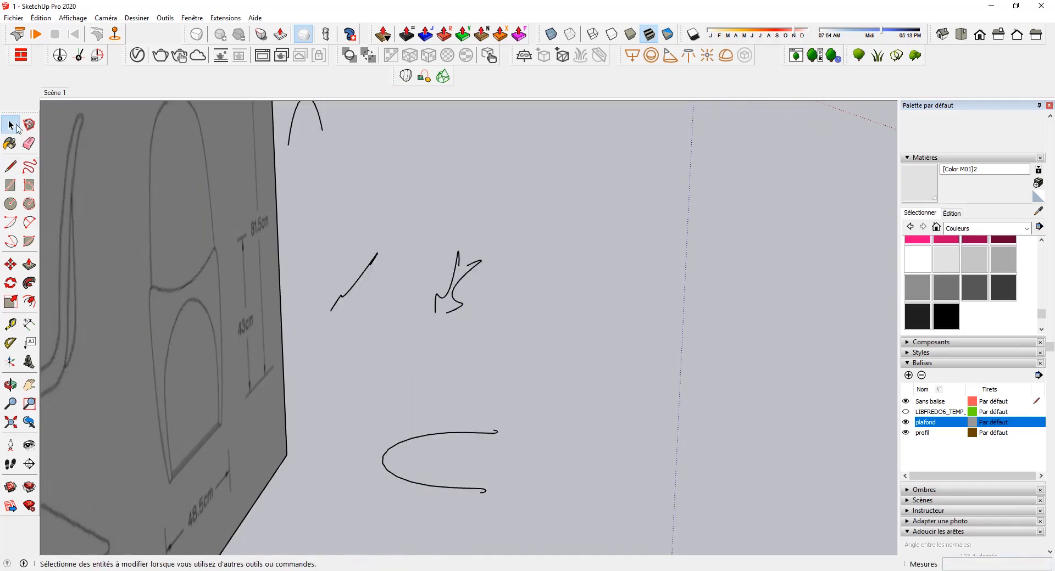
click(458, 314)
key(m)
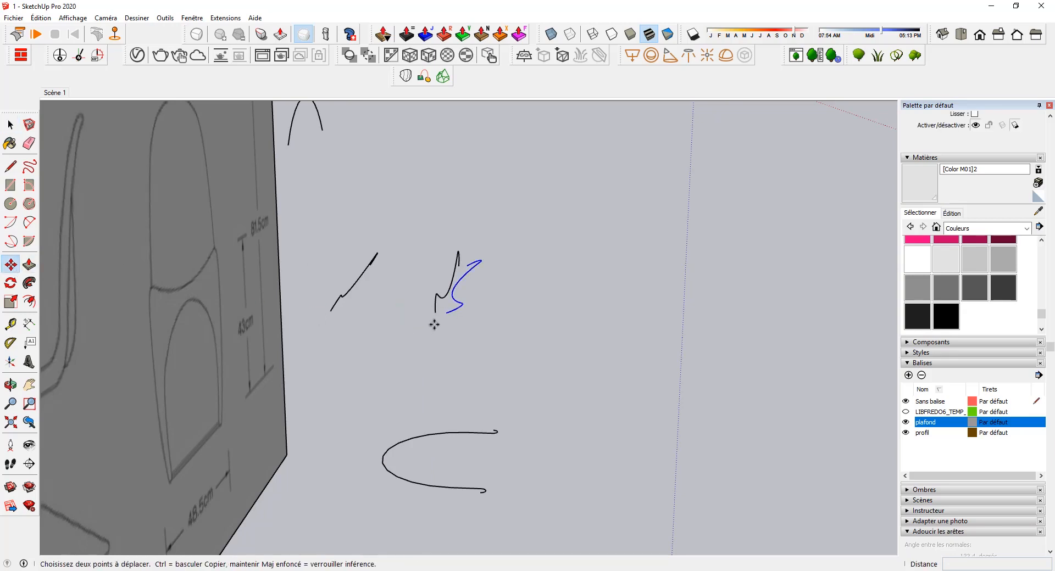
click(453, 313)
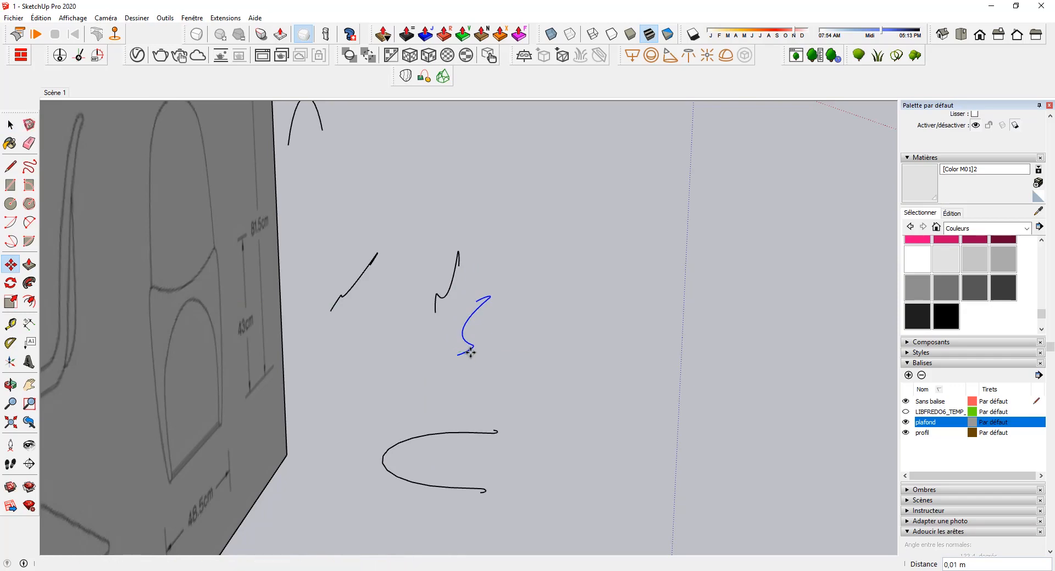
middle_drag(470, 353, 500, 303)
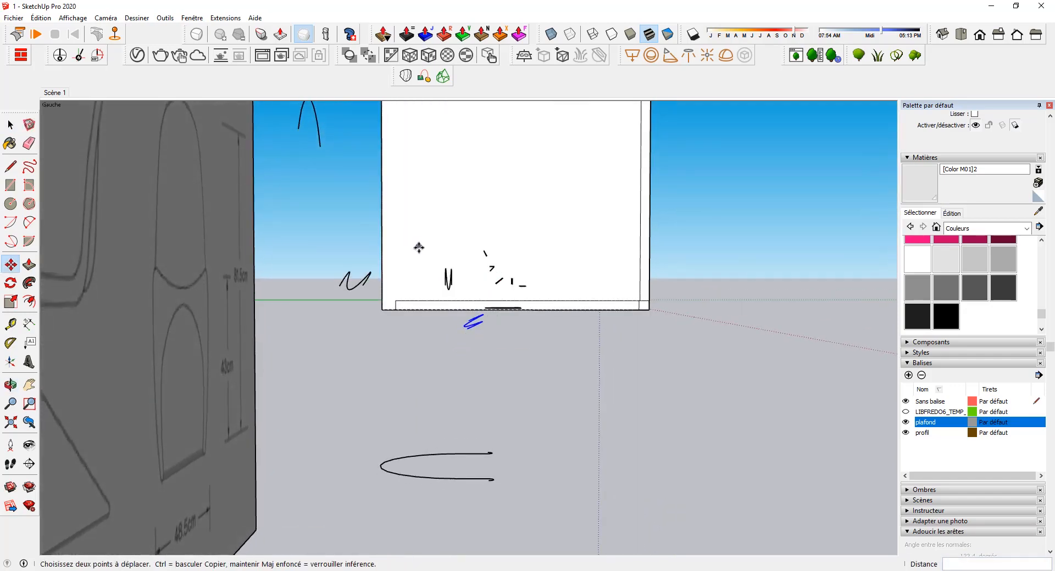
Move the upright copy of the front seat curve about 0.03 m along the green axis towards the drawing
key(space)
drag(420, 251, 463, 301)
key(m)
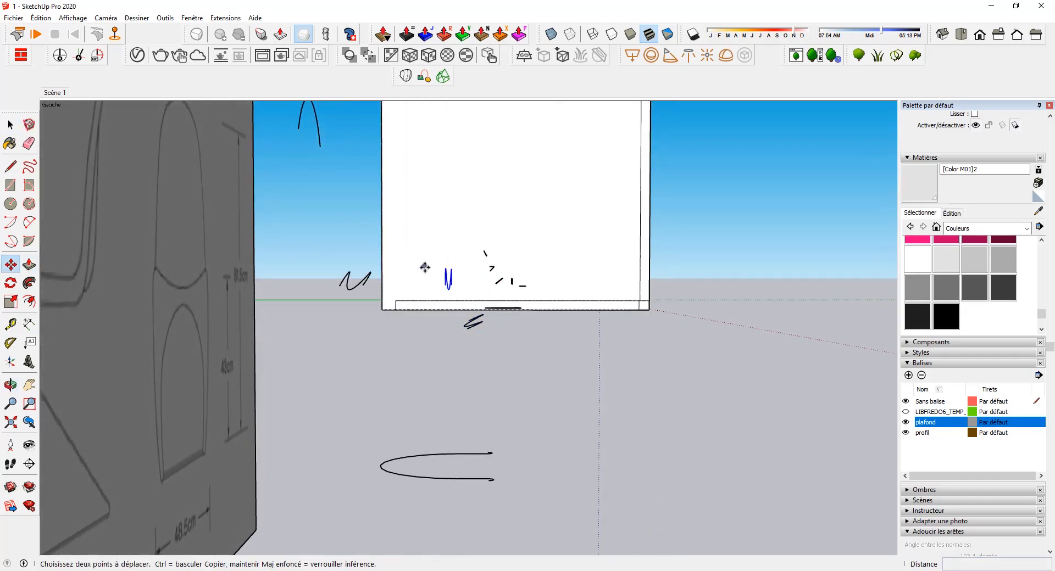
click(444, 283)
click(416, 278)
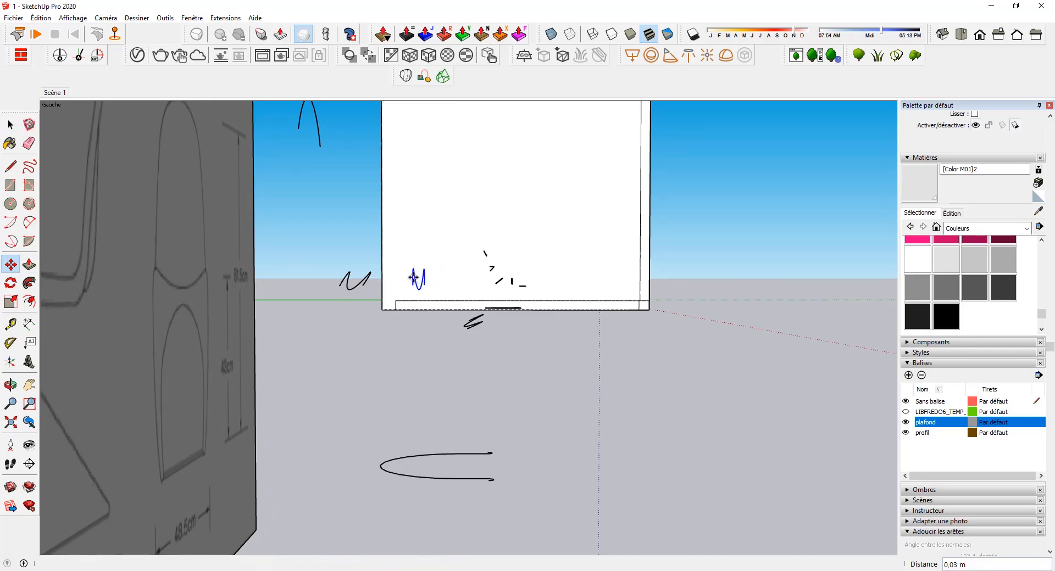
Preview a Loft by Spline through the five repositioned profiles, from the base to the backrest
key(space)
middle_drag(315, 223, 286, 249)
scroll(286, 249, down, 4)
drag(261, 160, 453, 422)
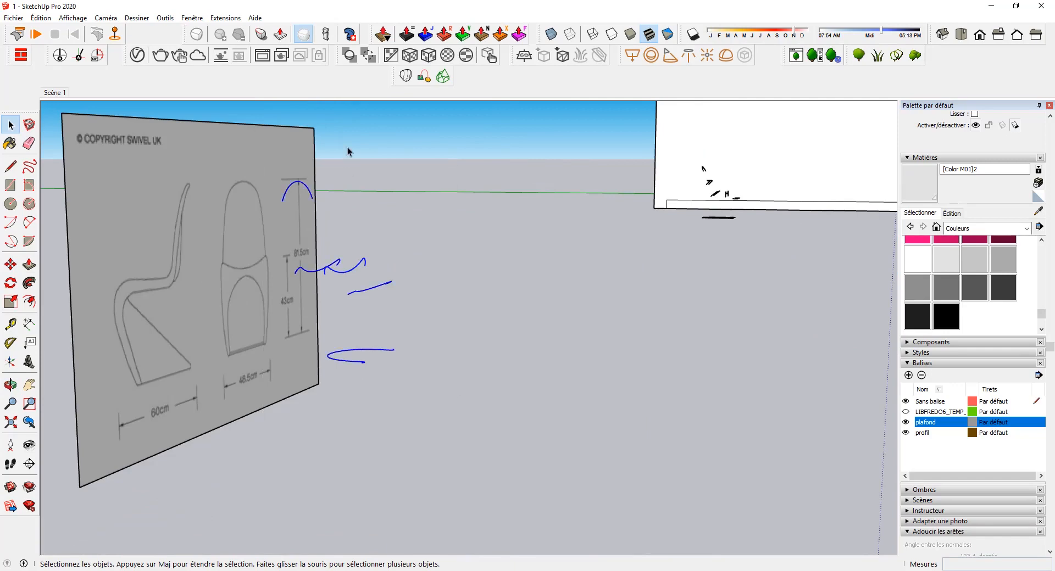
click(406, 77)
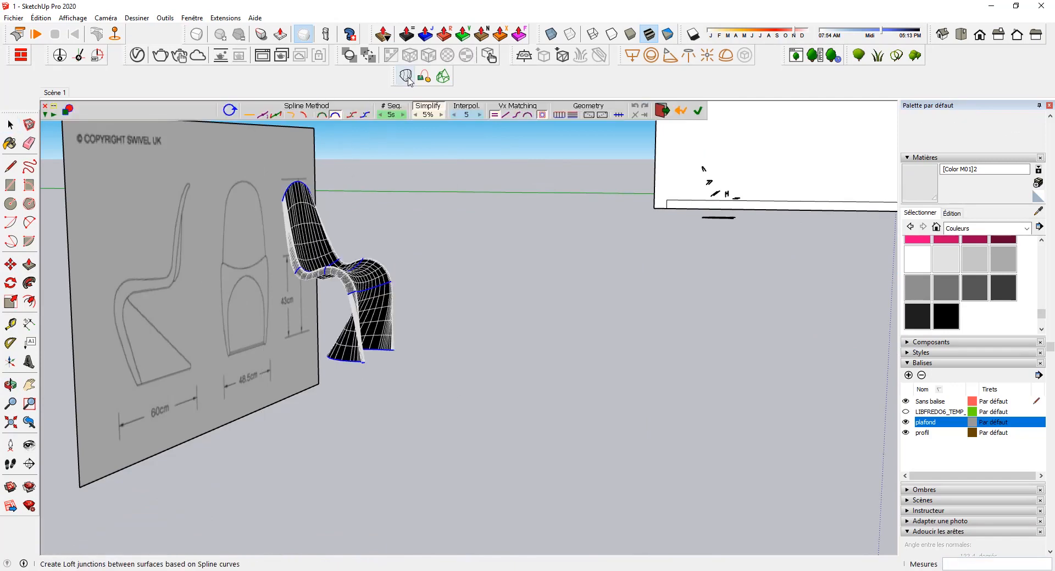
scroll(308, 296, up, 5)
middle_drag(330, 300, 307, 307)
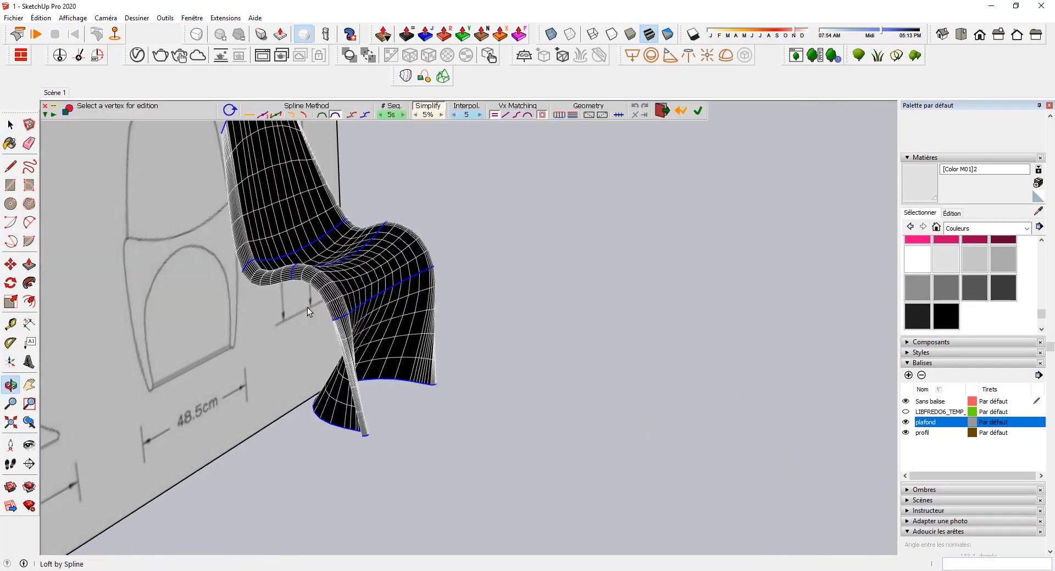
Raise the loft to 10 segments, compare two spline methods and generate the chair surface
click(403, 115)
click(322, 115)
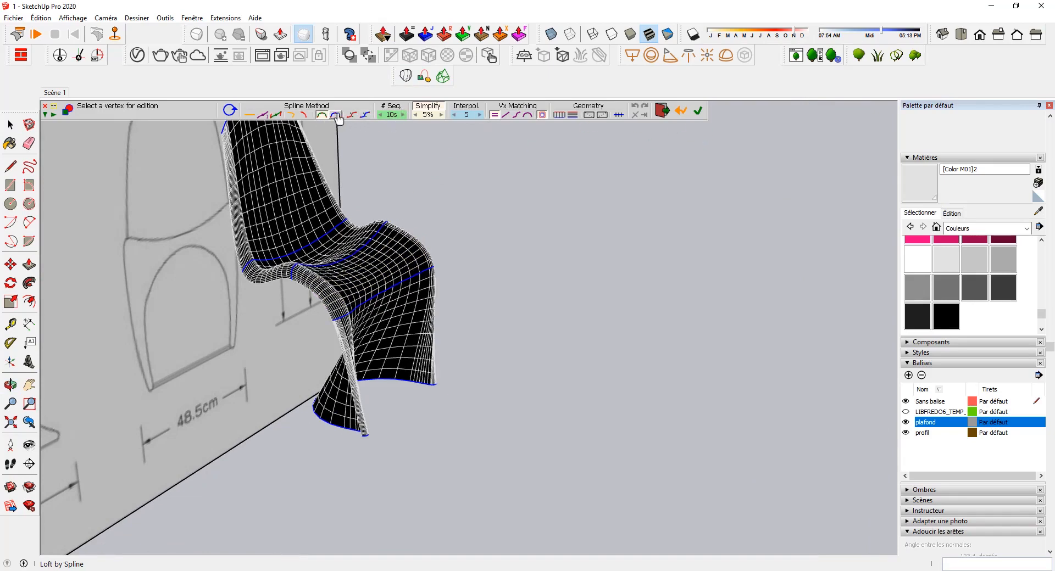
click(336, 115)
click(699, 111)
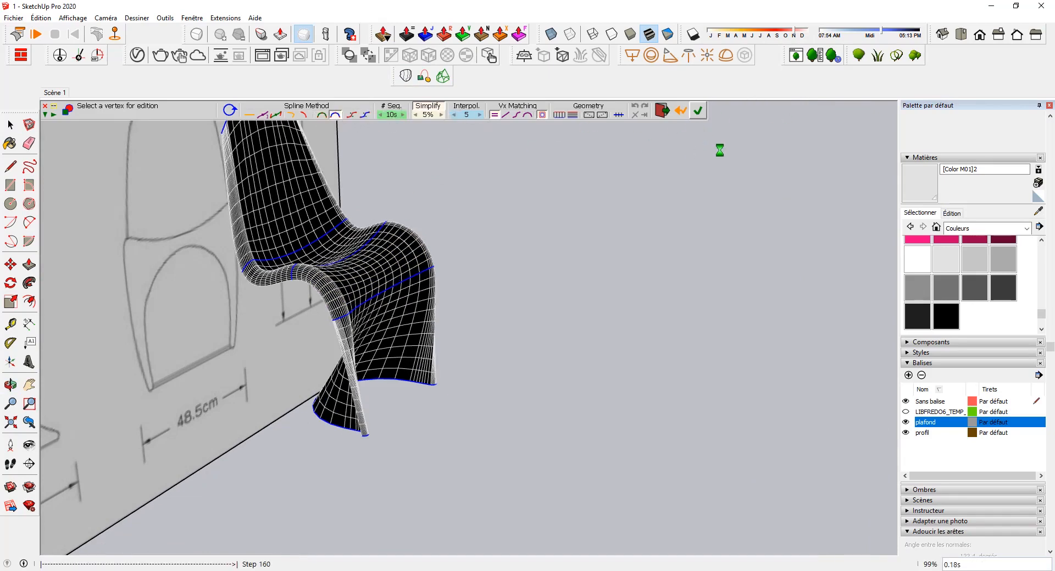
Examine the lofted chair's shape next to the reference photo chaise-panton.jpg
click(10, 126)
middle_drag(363, 259, 236, 242)
middle_drag(353, 242, 325, 255)
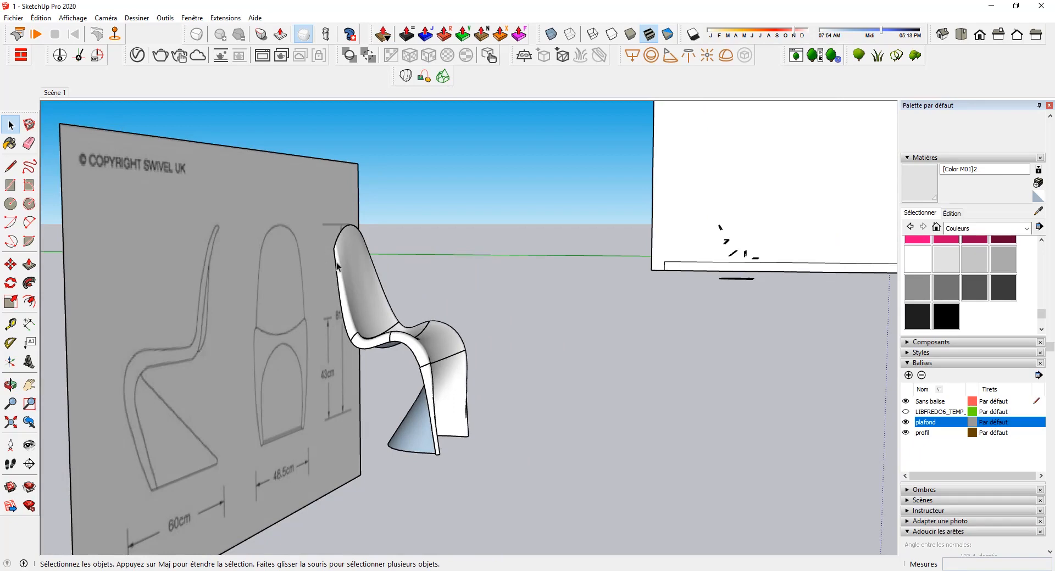
key(alt+Tab)
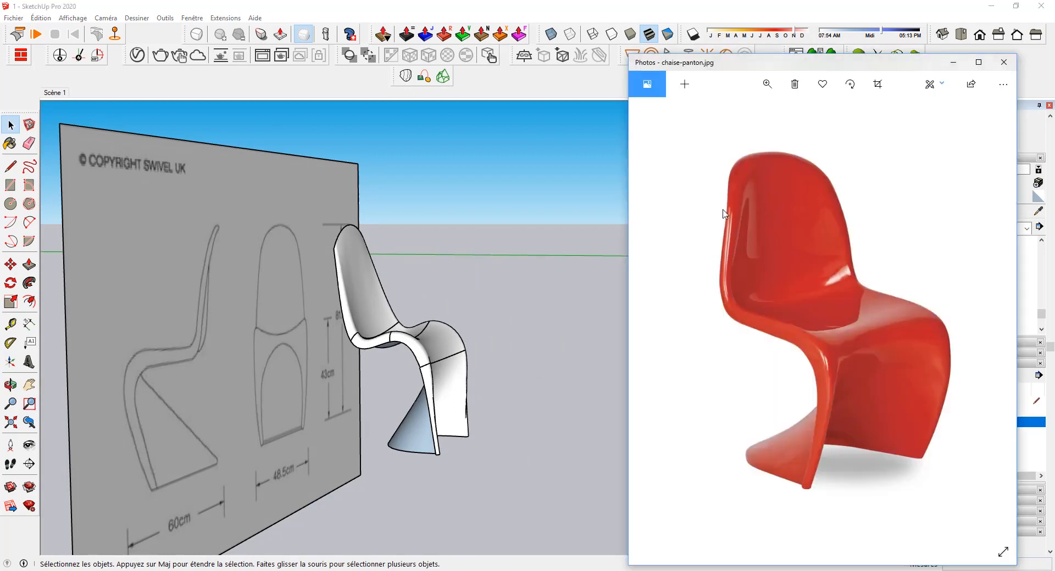
Generate a Loft by Spline through the separate set of six prepared profiles, which has an extra curve across the backrest
mouse_move(420, 285)
middle_down()
mouse_move(496, 325)
mouse_move(315, 358)
mouse_move(347, 325)
mouse_move(476, 314)
mouse_move(419, 323)
middle_up()
scroll(403, 319, up, 5)
scroll(403, 319, up, 2)
scroll(430, 349, down, 2)
drag(354, 286, 602, 505)
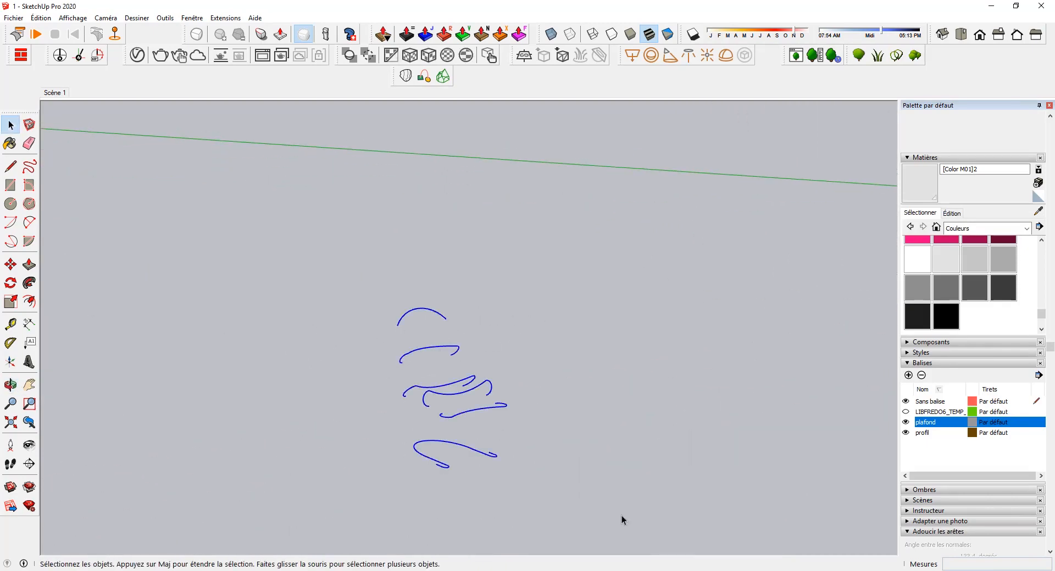
click(422, 76)
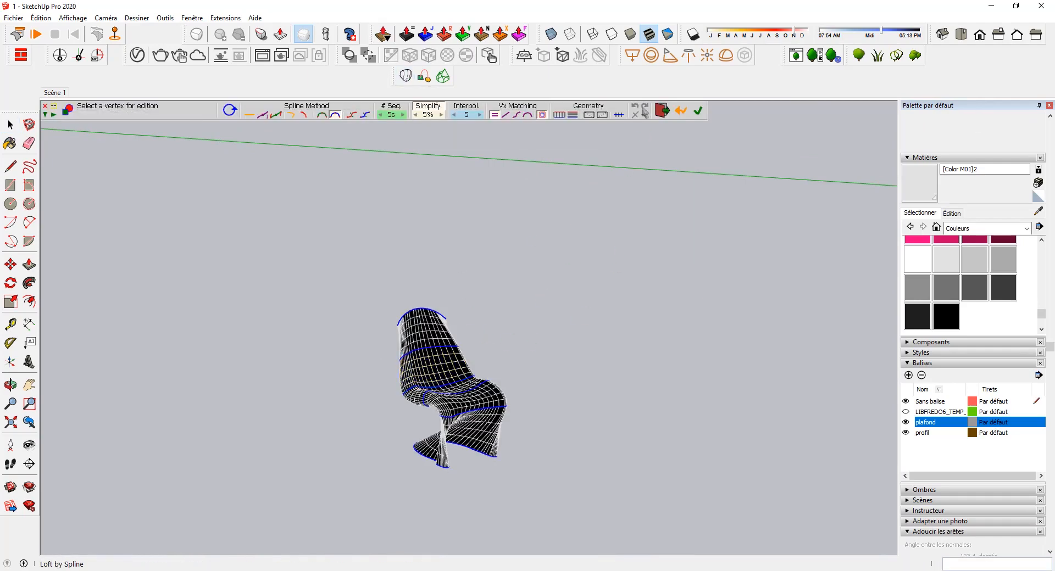
click(701, 112)
Inspect the six-profile chair from several sides and compare it with the five-profile chair beside the drawing
scroll(416, 327, up, 3)
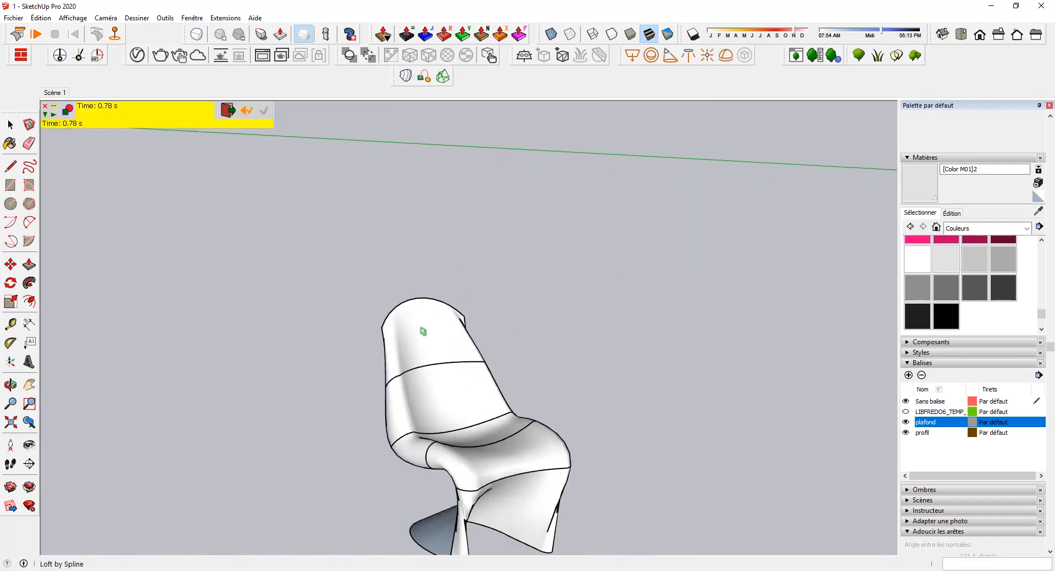
middle_drag(419, 330, 494, 316)
scroll(454, 397, down, 2)
middle_drag(460, 399, 420, 421)
scroll(421, 421, down, 6)
shift+middle_drag(530, 426, 297, 445)
middle_drag(296, 445, 355, 423)
scroll(355, 423, up, 5)
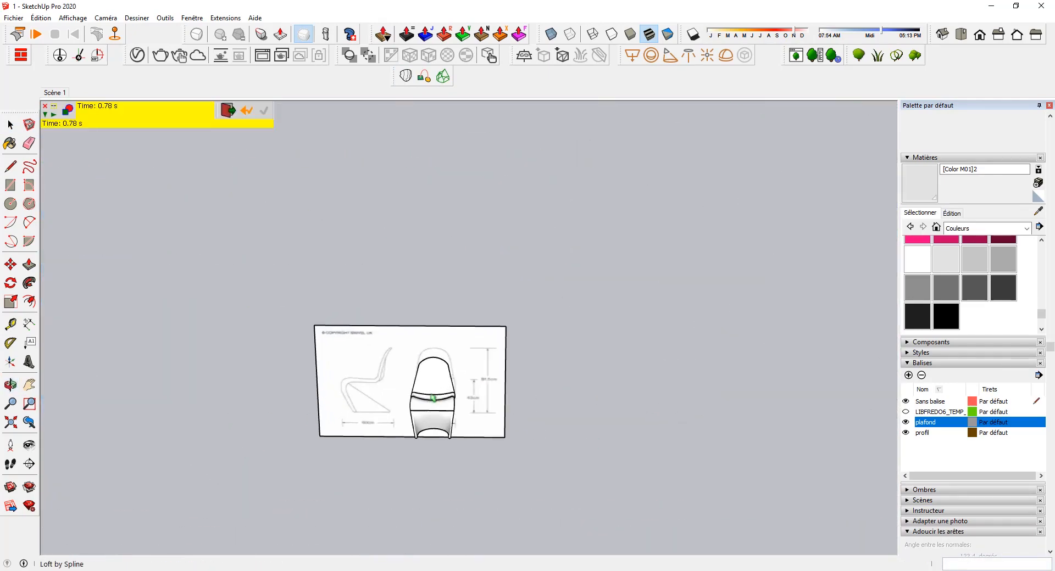
middle_drag(466, 428, 713, 391)
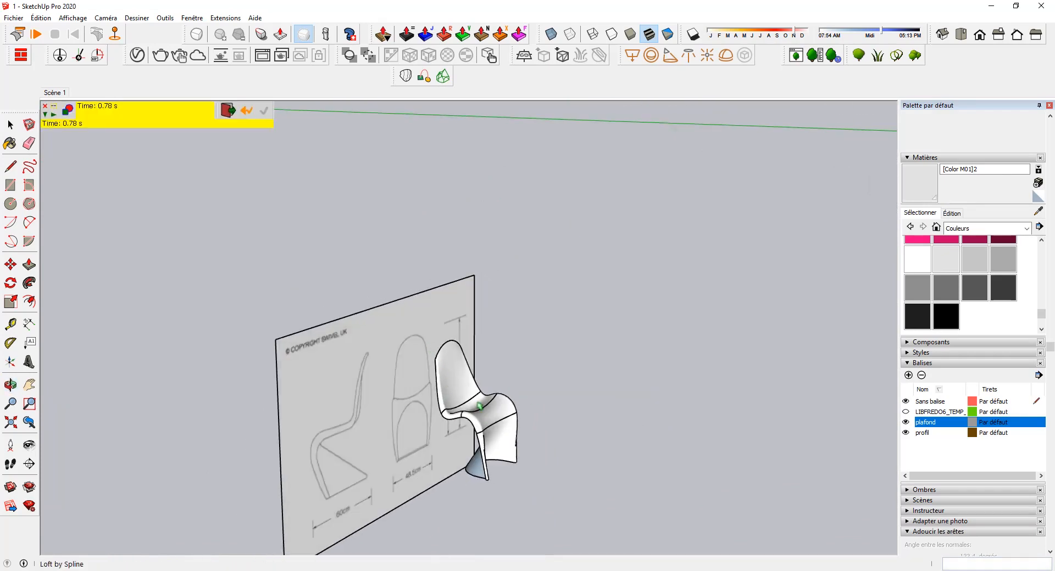
middle_drag(605, 433, 589, 372)
Recall Scene 1 with the red chair in the room and start a V-Ray render of it
click(57, 94)
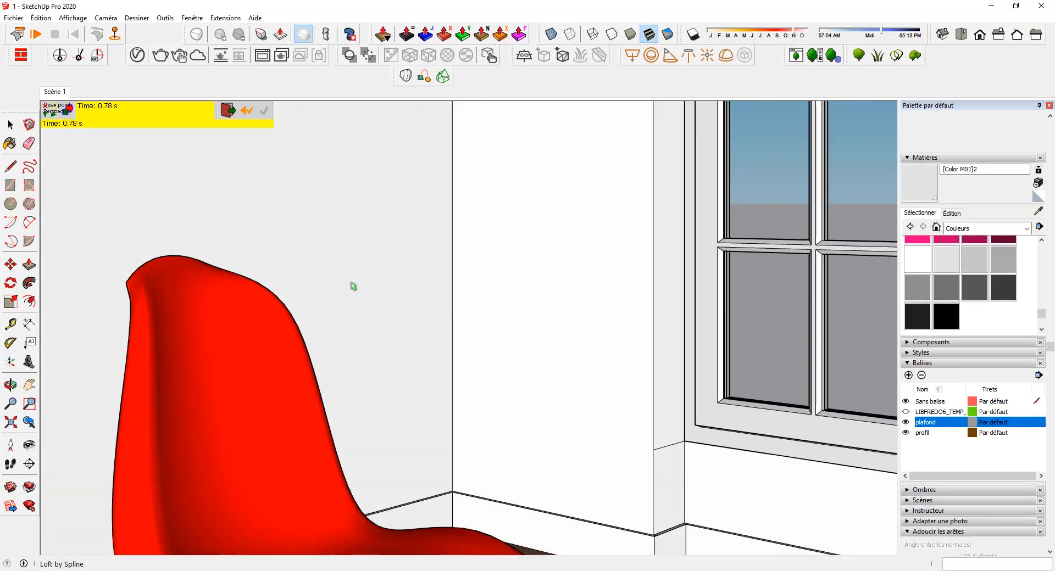
click(137, 55)
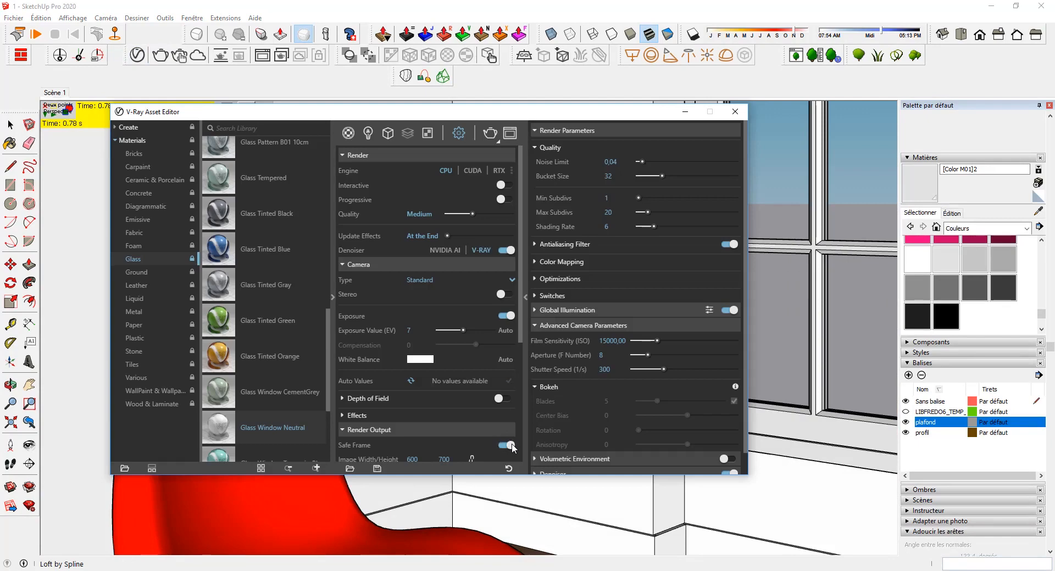
click(488, 136)
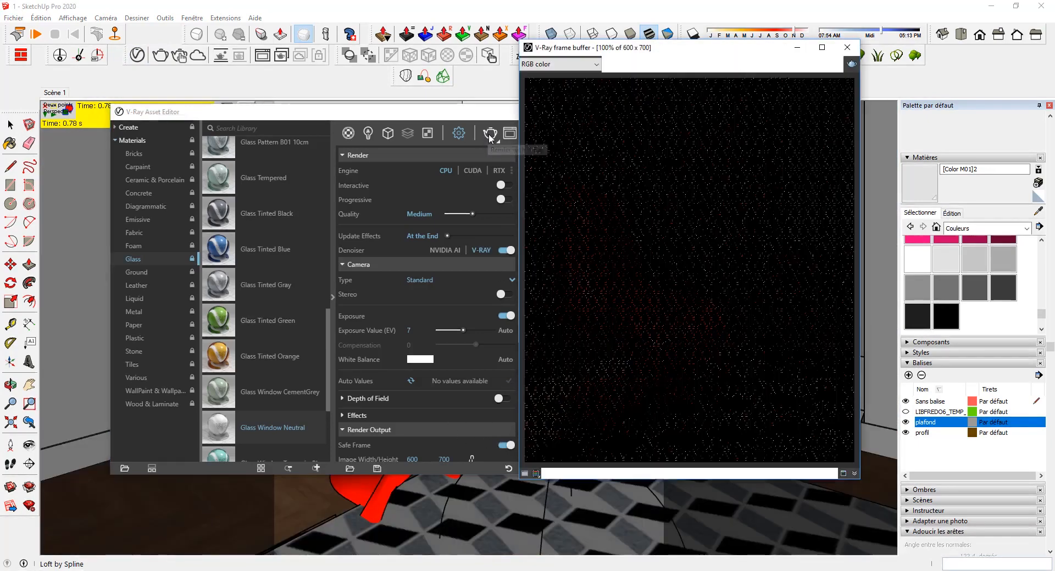